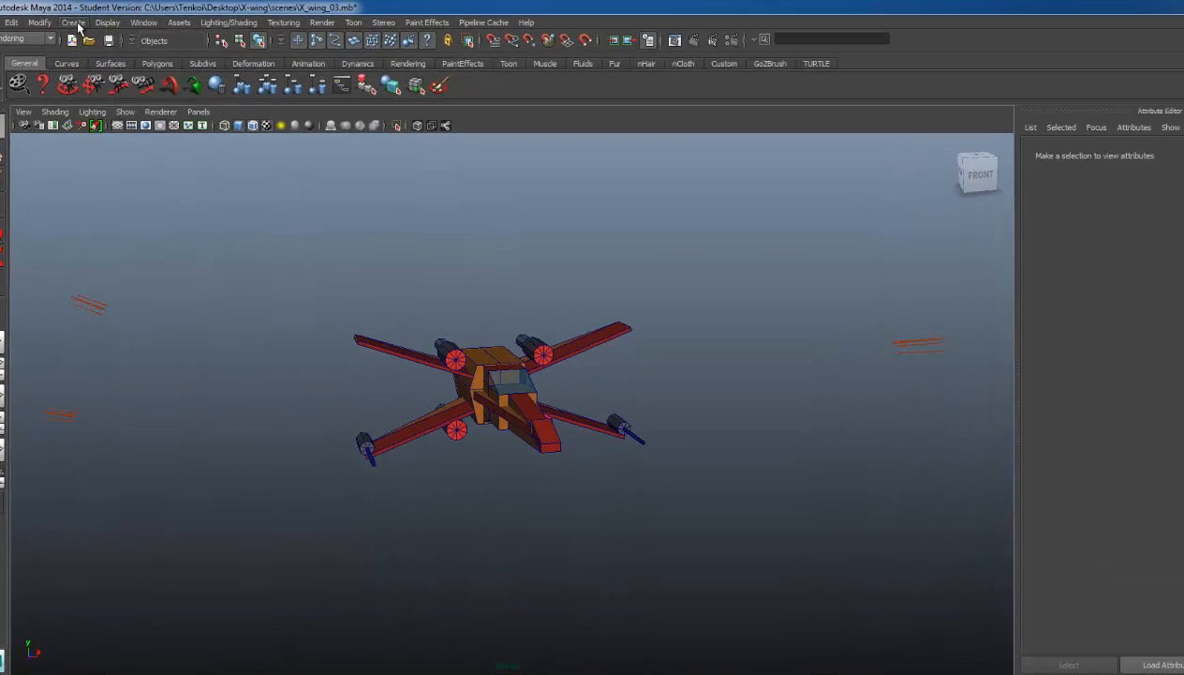
Create a locator at the scene origin beneath the X-wing
{"action": "left_click", "coordinate": [77, 20]}
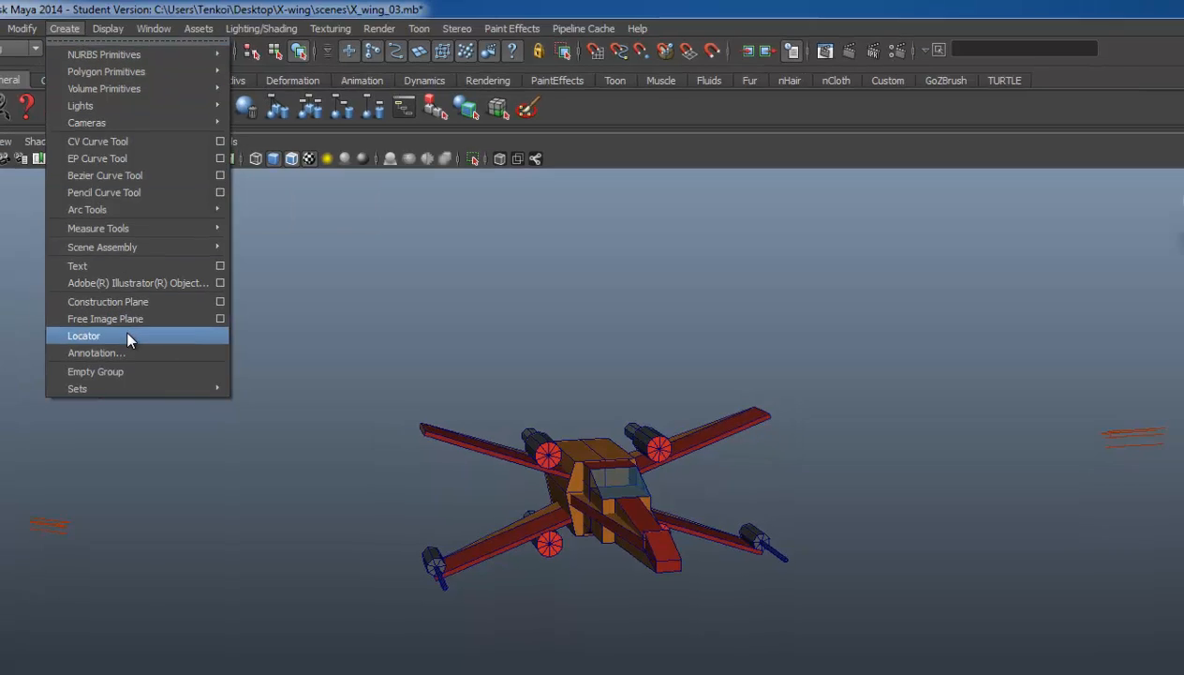
{"action": "left_click", "coordinate": [128, 336]}
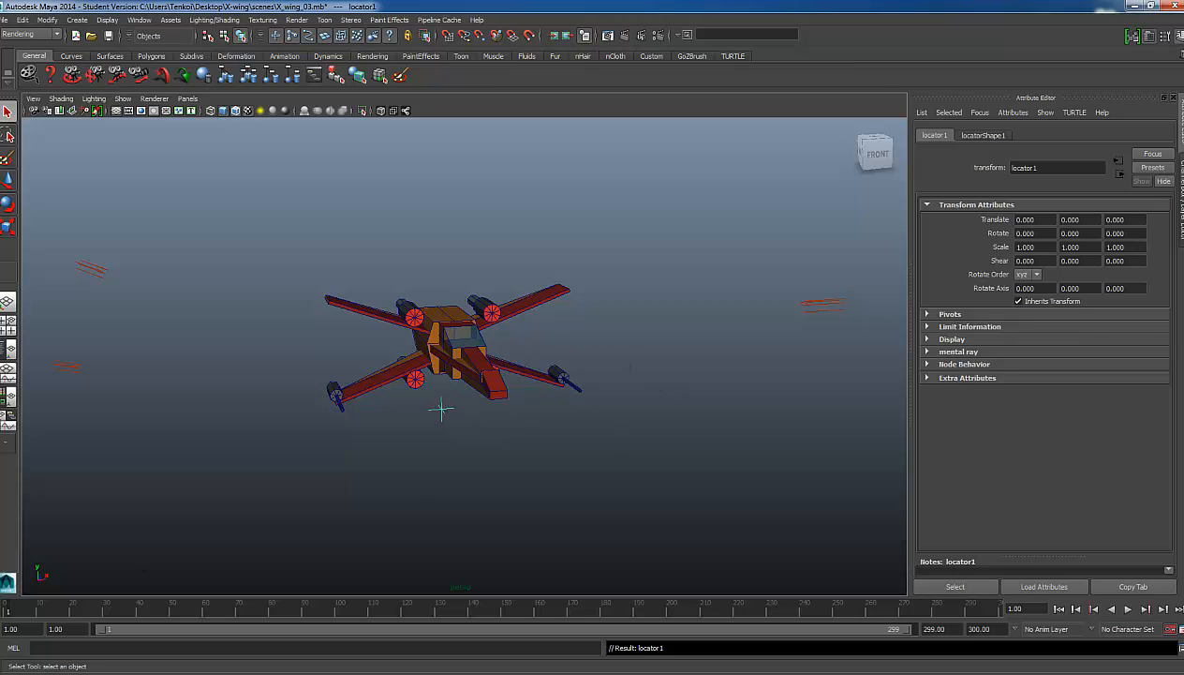
{"action": "scroll", "coordinate": [459, 379], "scroll_direction": "up", "scroll_amount": 5}
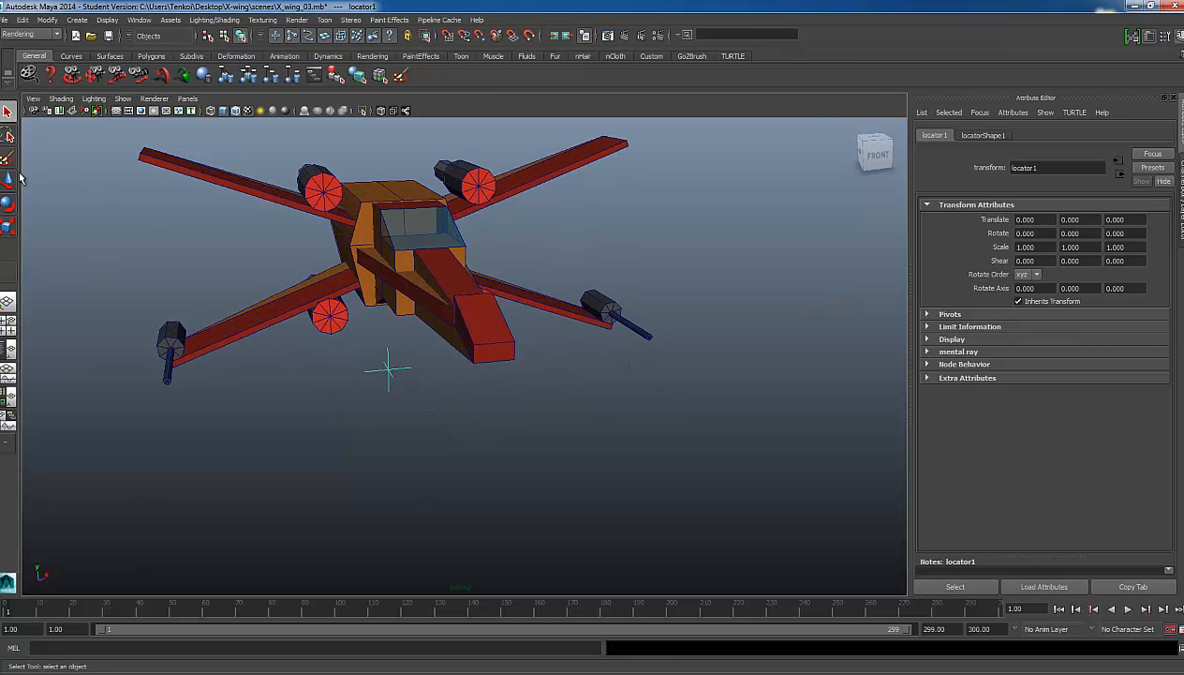
Move the locator up and forward to the underside of the X-wing's fuselage, at about 0, 3.65, 5.03
{"action": "left_click", "coordinate": [8, 181]}
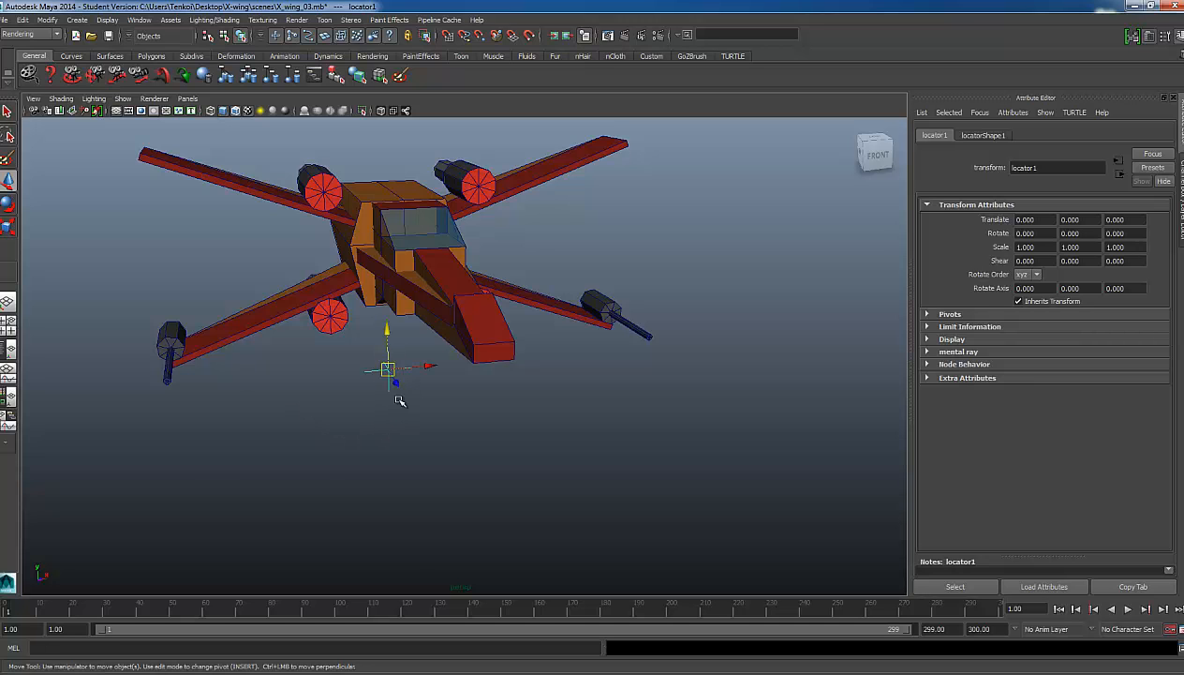
{"action": "left_click_drag", "start_coordinate": [400, 401], "coordinate": [501, 409], "text": "alt"}
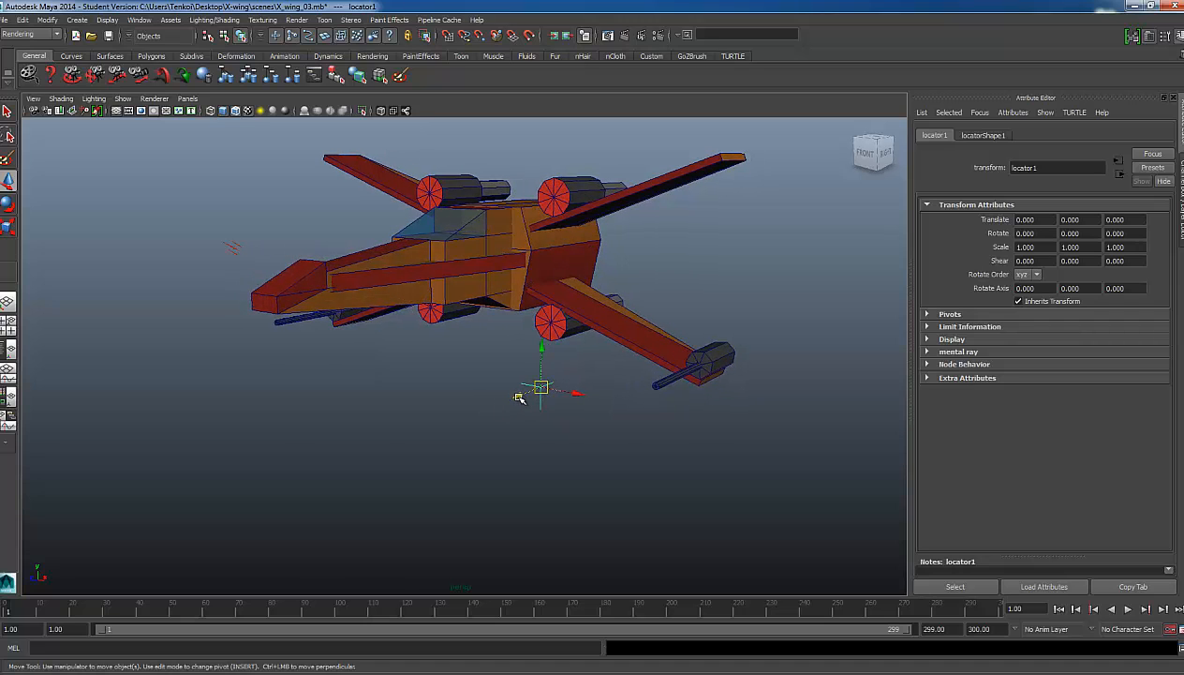
{"action": "key", "text": "space"}
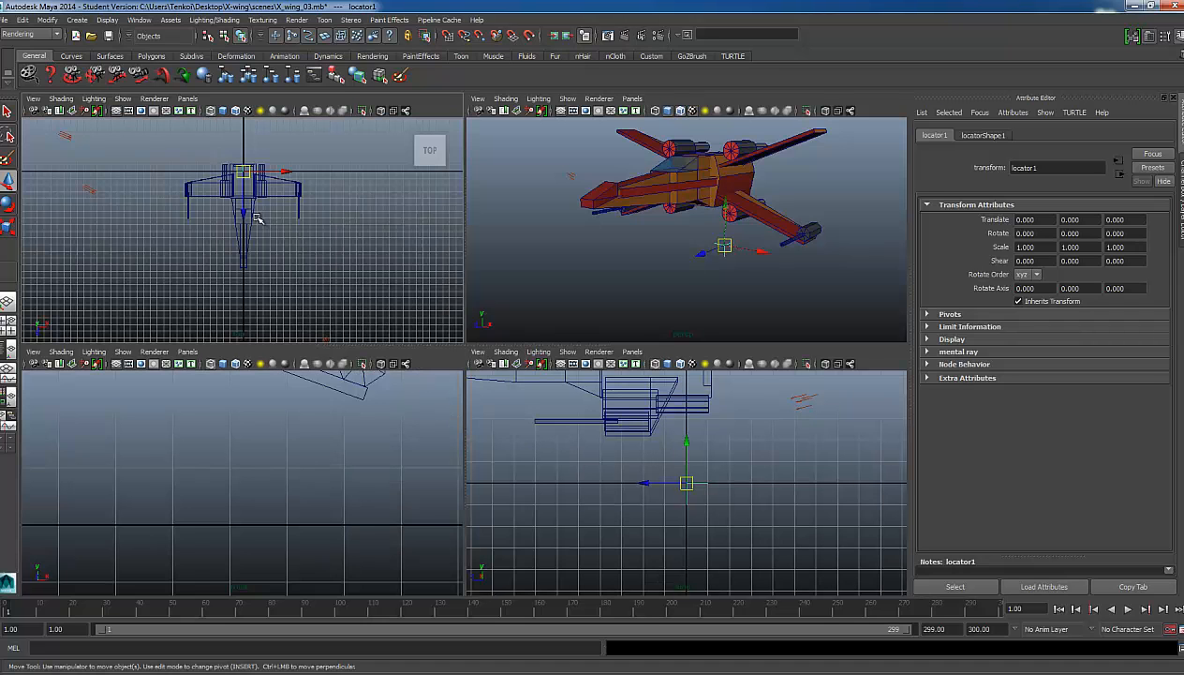
{"action": "left_click_drag", "start_coordinate": [242, 173], "coordinate": [247, 238]}
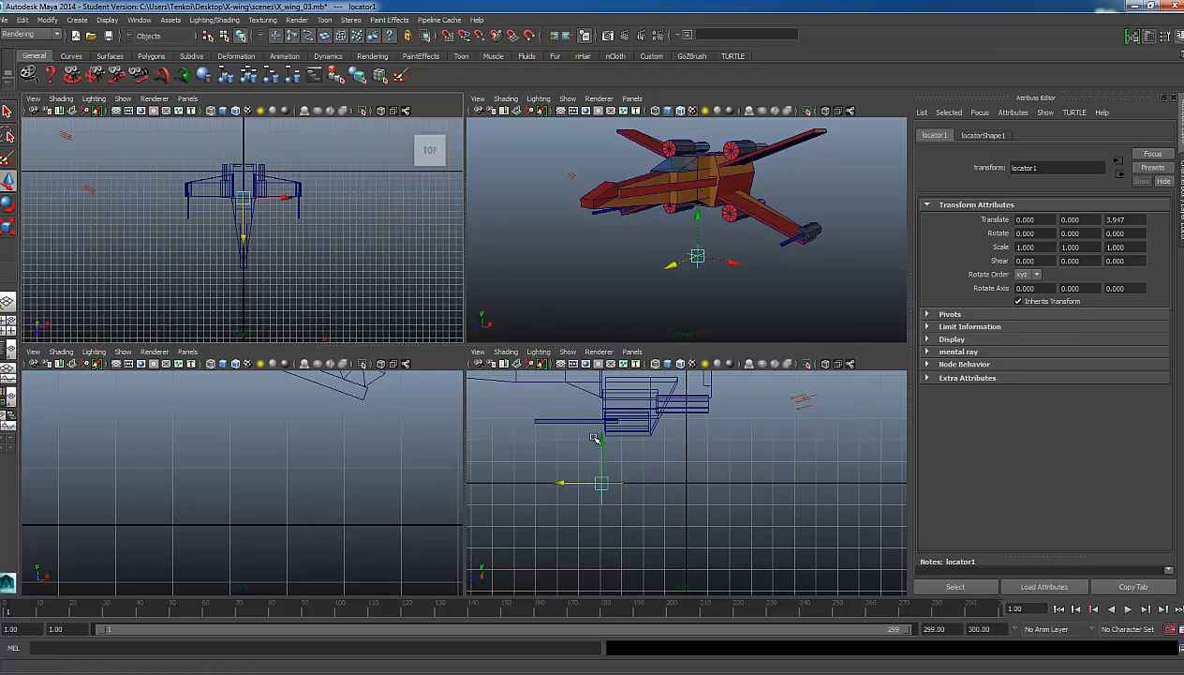
{"action": "left_click_drag", "start_coordinate": [606, 443], "coordinate": [592, 363]}
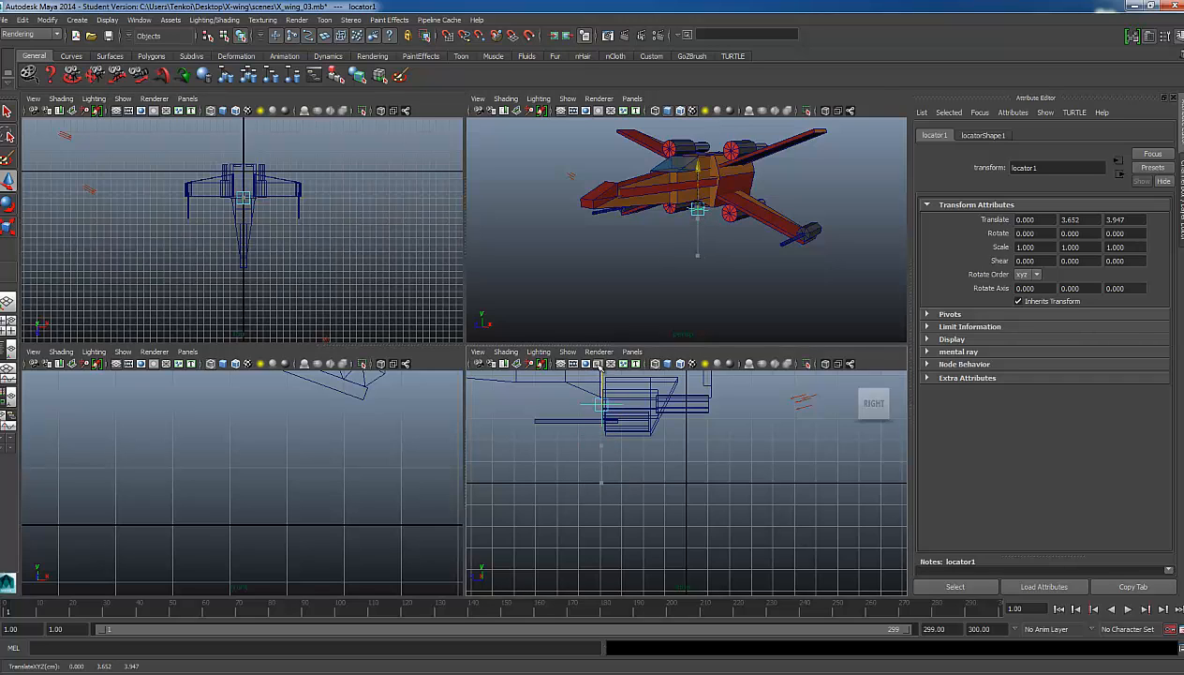
{"action": "scroll", "coordinate": [604, 422], "scroll_direction": "down", "scroll_amount": 4}
{"action": "left_click_drag", "start_coordinate": [607, 442], "coordinate": [593, 443]}
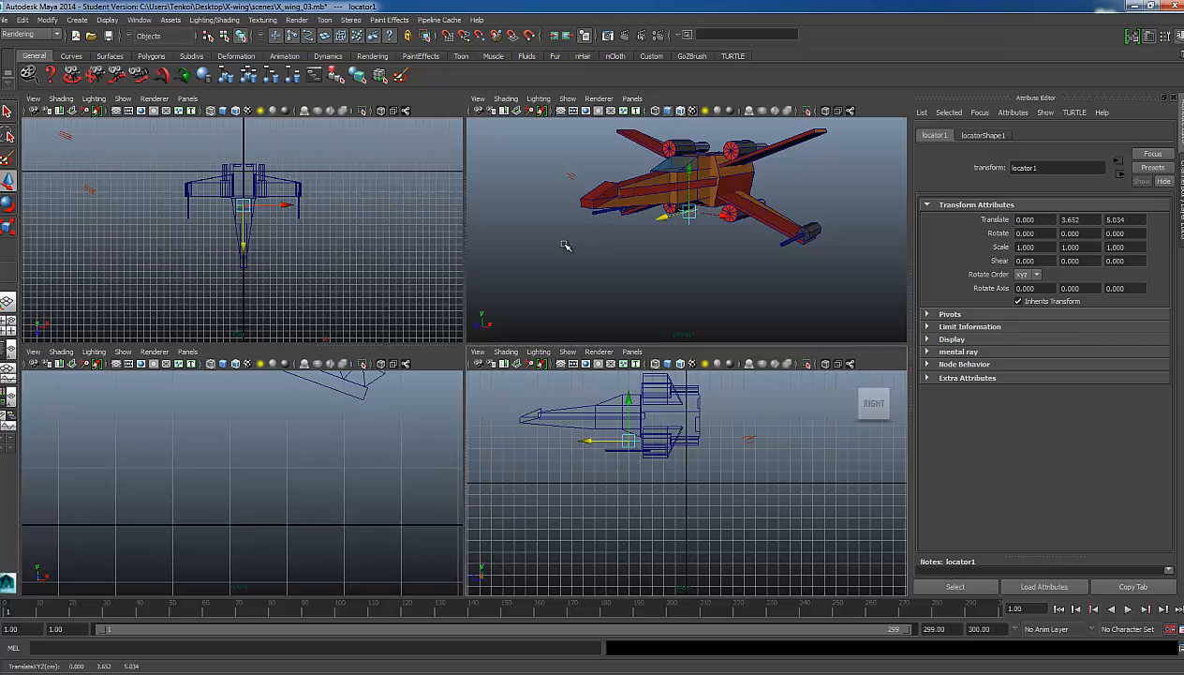
{"action": "key", "text": "space"}
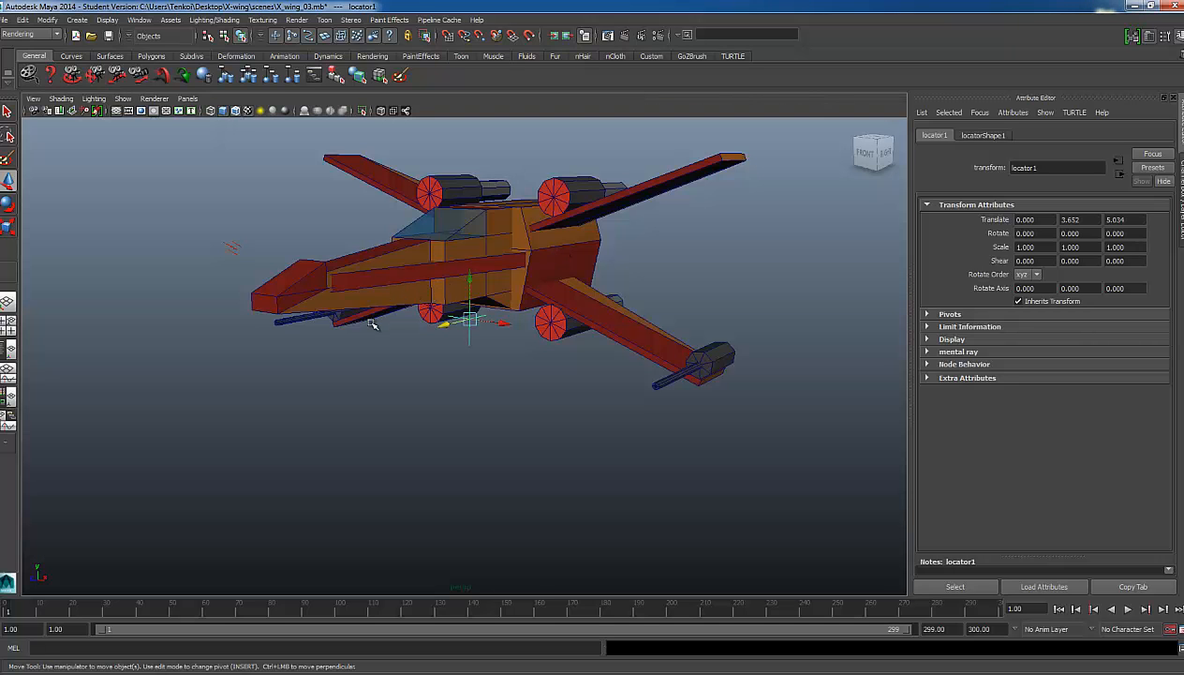
{"action": "left_click_drag", "start_coordinate": [369, 322], "coordinate": [441, 326], "text": "alt"}
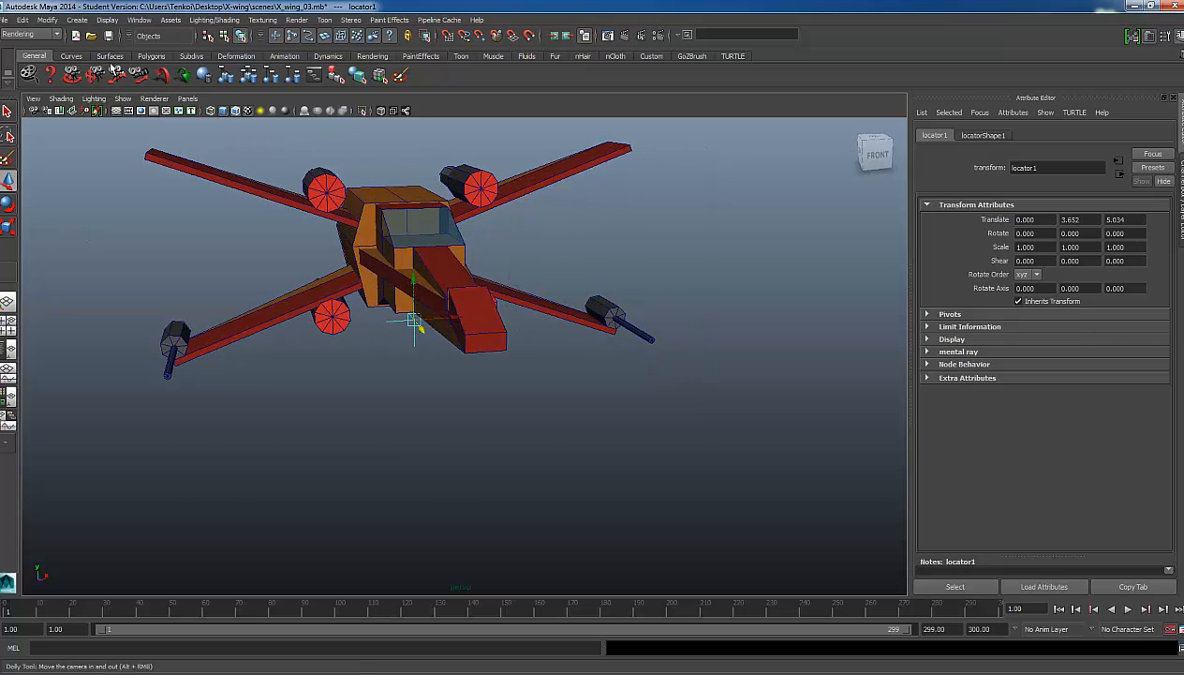
Create a counterclockwise animation turntable around the selected locator
{"action": "left_click", "coordinate": [56, 36]}
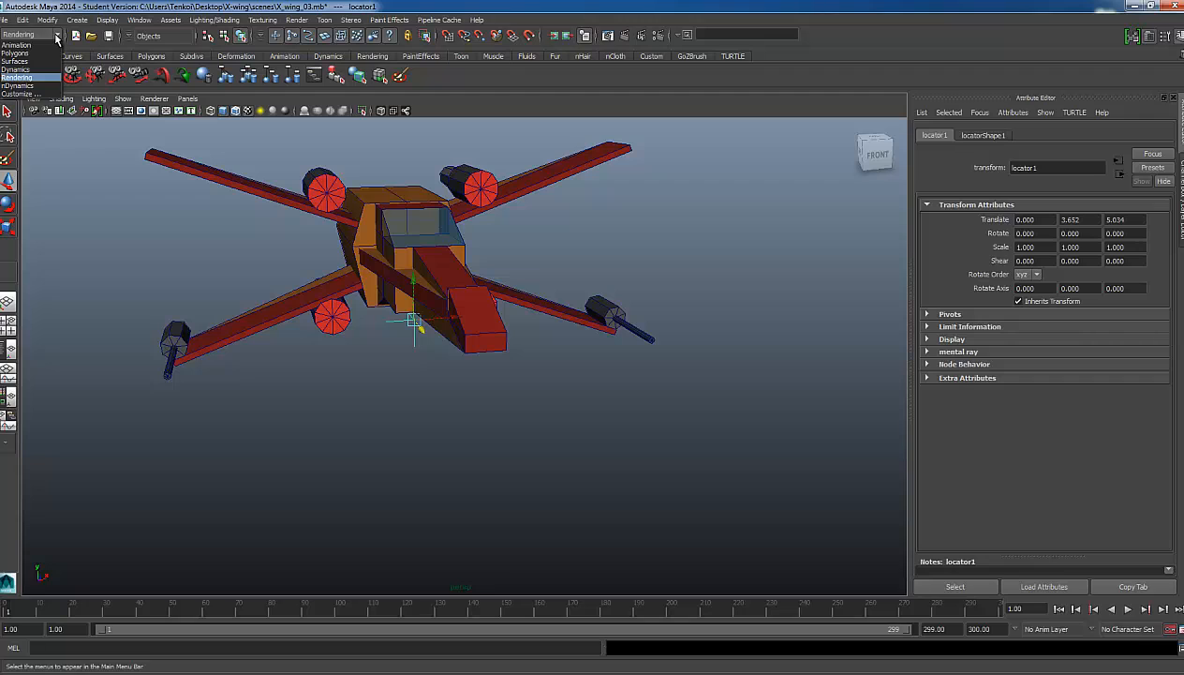
{"action": "left_click", "coordinate": [44, 45]}
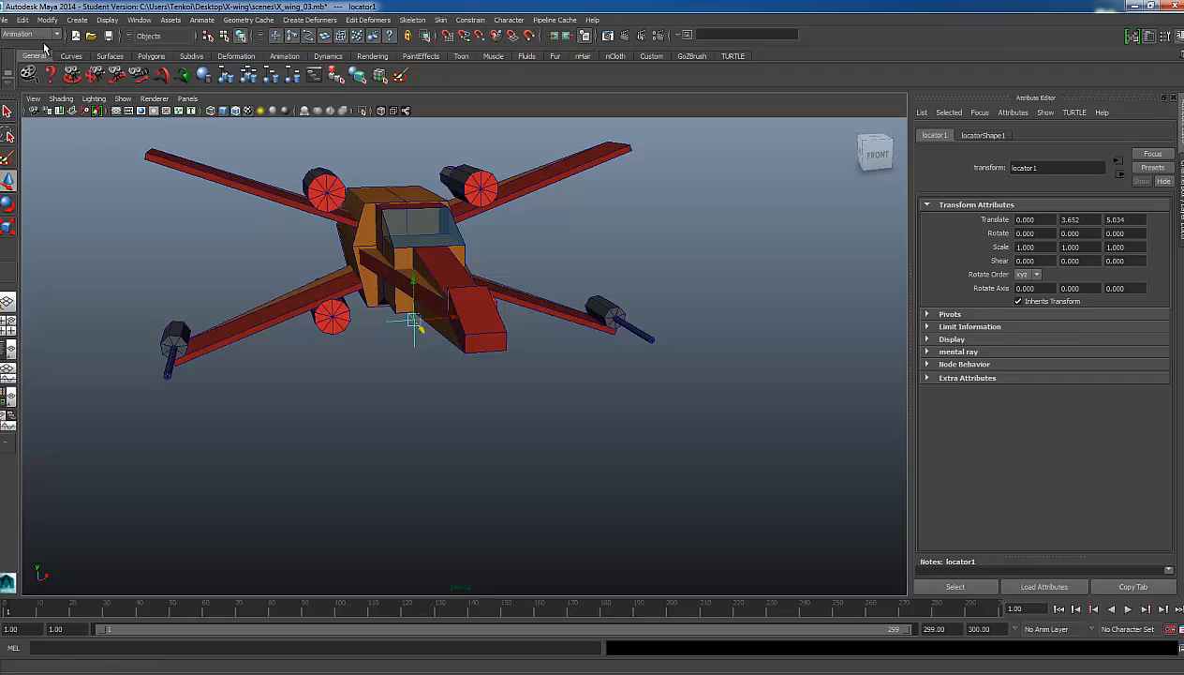
{"action": "left_click", "coordinate": [204, 21]}
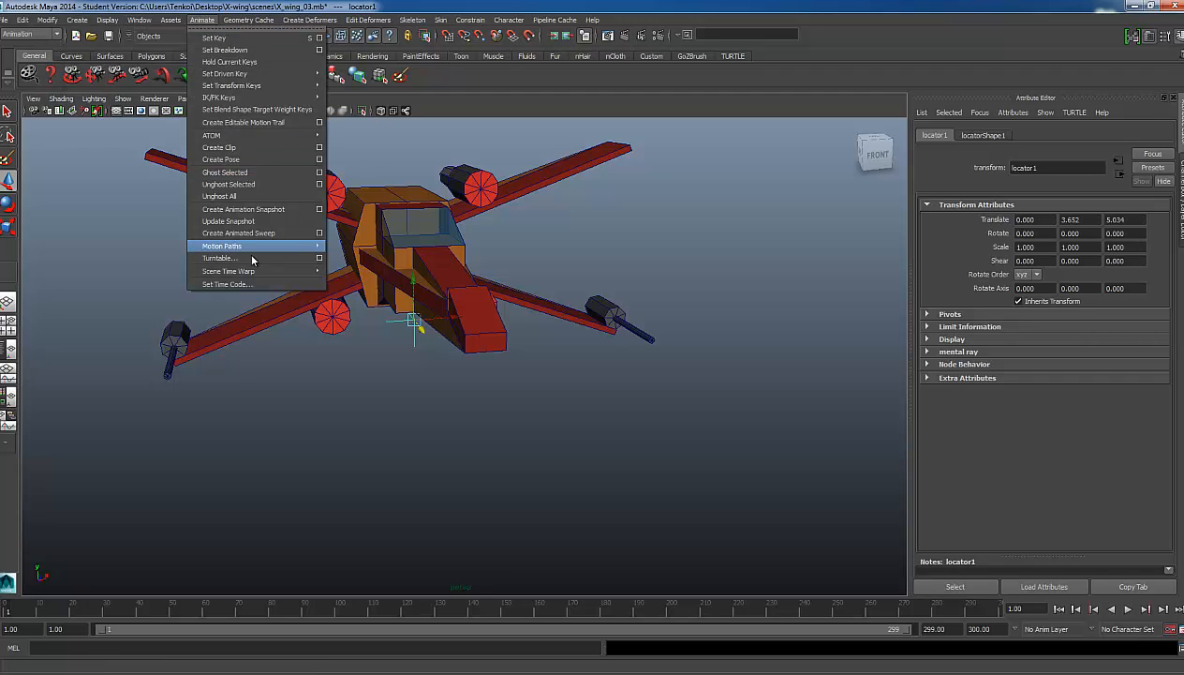
{"action": "left_click", "coordinate": [320, 259]}
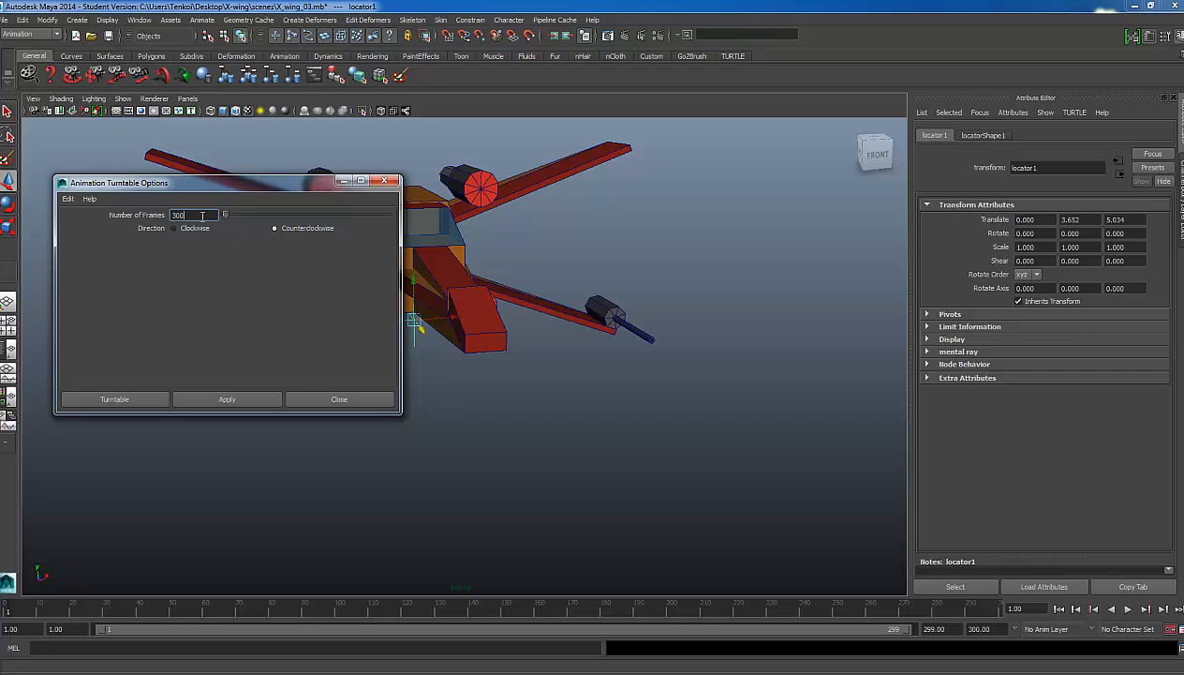
{"action": "left_click_drag", "start_coordinate": [203, 216], "coordinate": [138, 206]}
{"action": "left_click", "coordinate": [138, 403]}
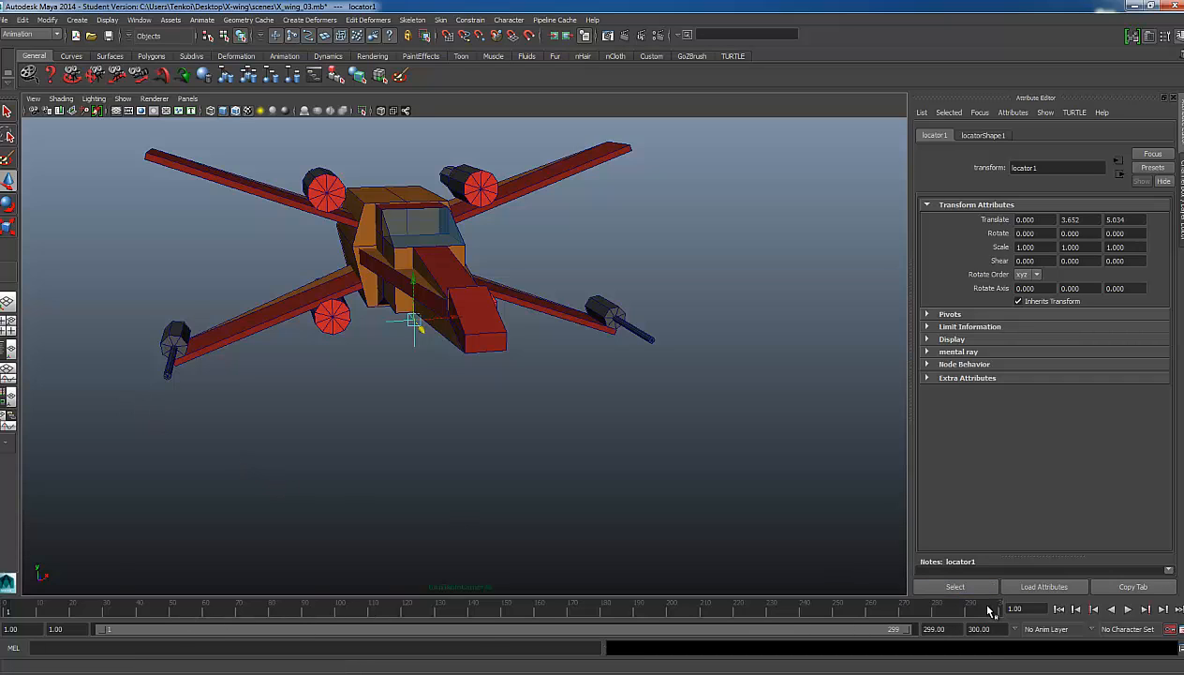
Set the animation end to frame 600 and make the playback range run from frame 2 to 600
{"action": "left_click_drag", "start_coordinate": [117, 629], "coordinate": [194, 639]}
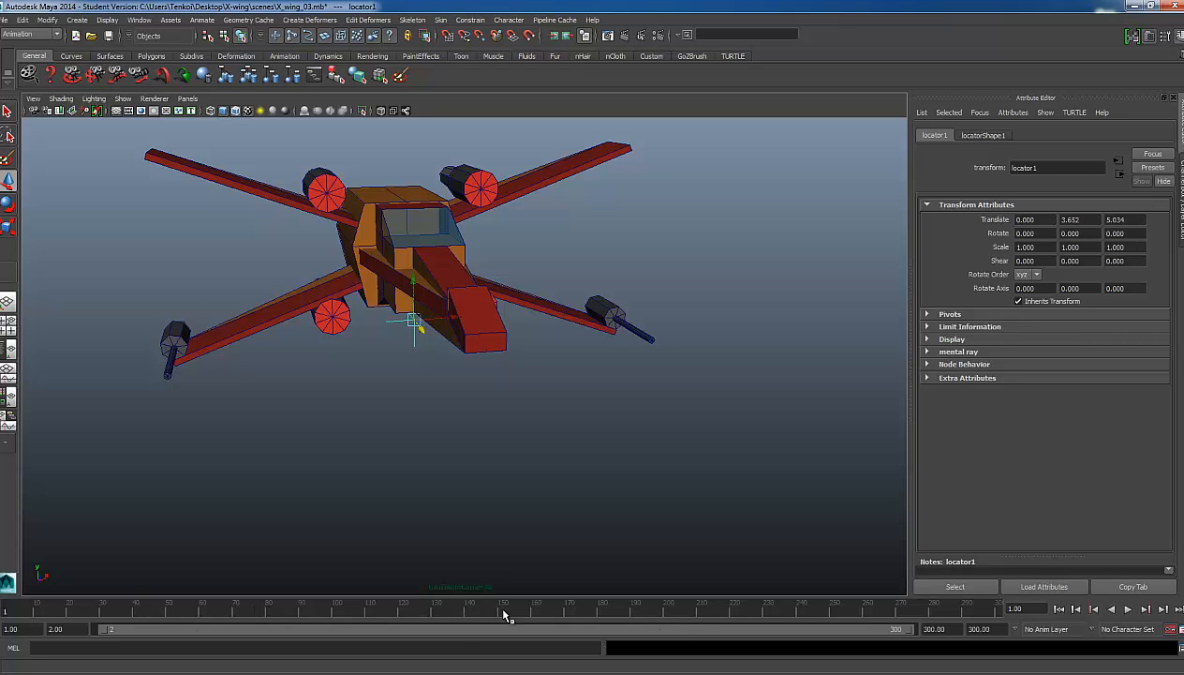
{"action": "double_click", "coordinate": [977, 629]}
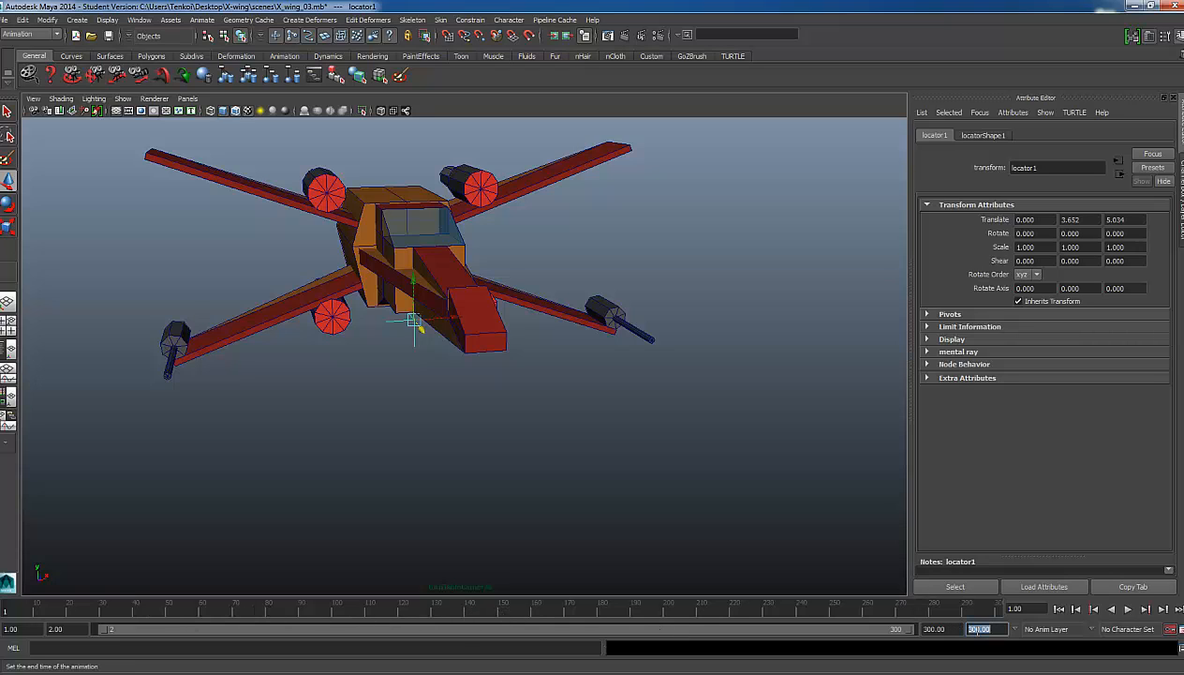
{"action": "type", "text": "4000"}
{"action": "key", "text": "Return"}
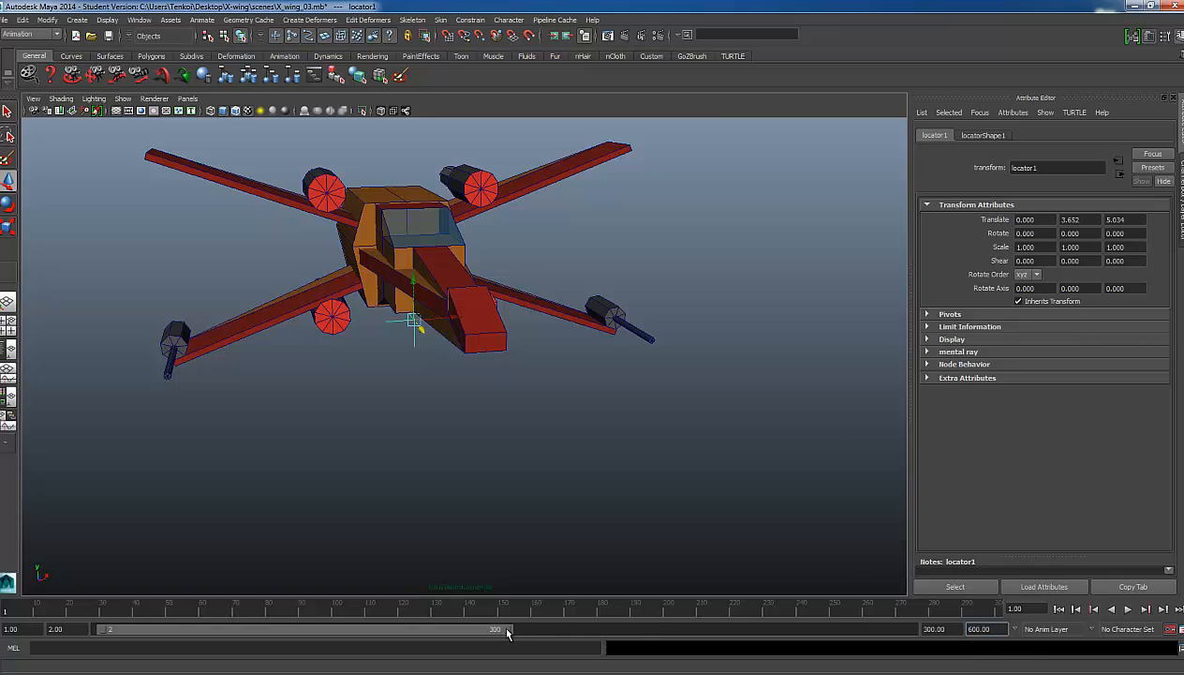
{"action": "left_click_drag", "start_coordinate": [507, 633], "coordinate": [914, 631]}
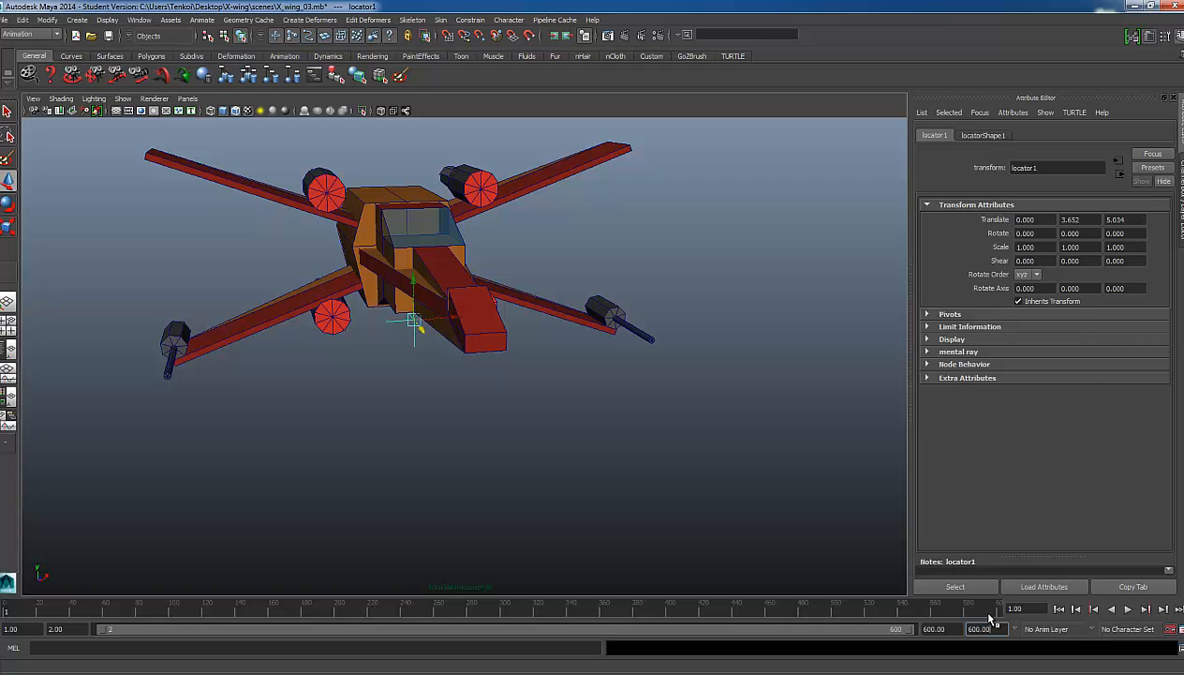
Play the turntable animation in the perspective view to check the rotation, and stop the playback
{"action": "left_click", "coordinate": [1130, 610]}
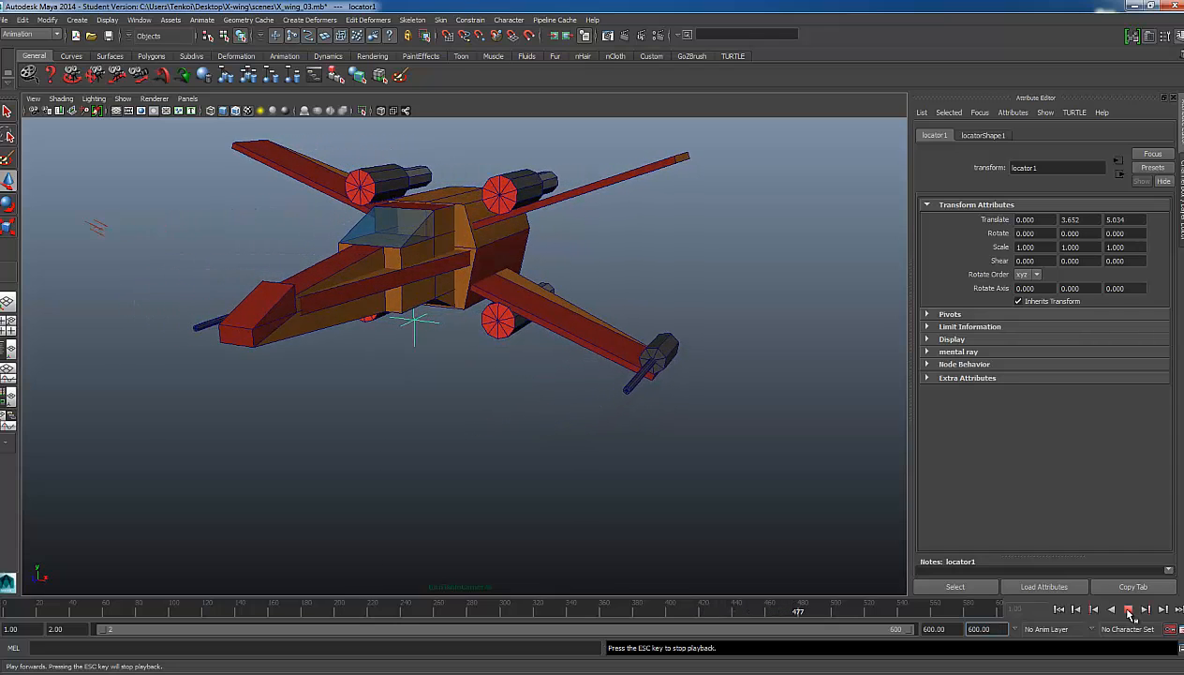
{"action": "left_click", "coordinate": [1129, 610]}
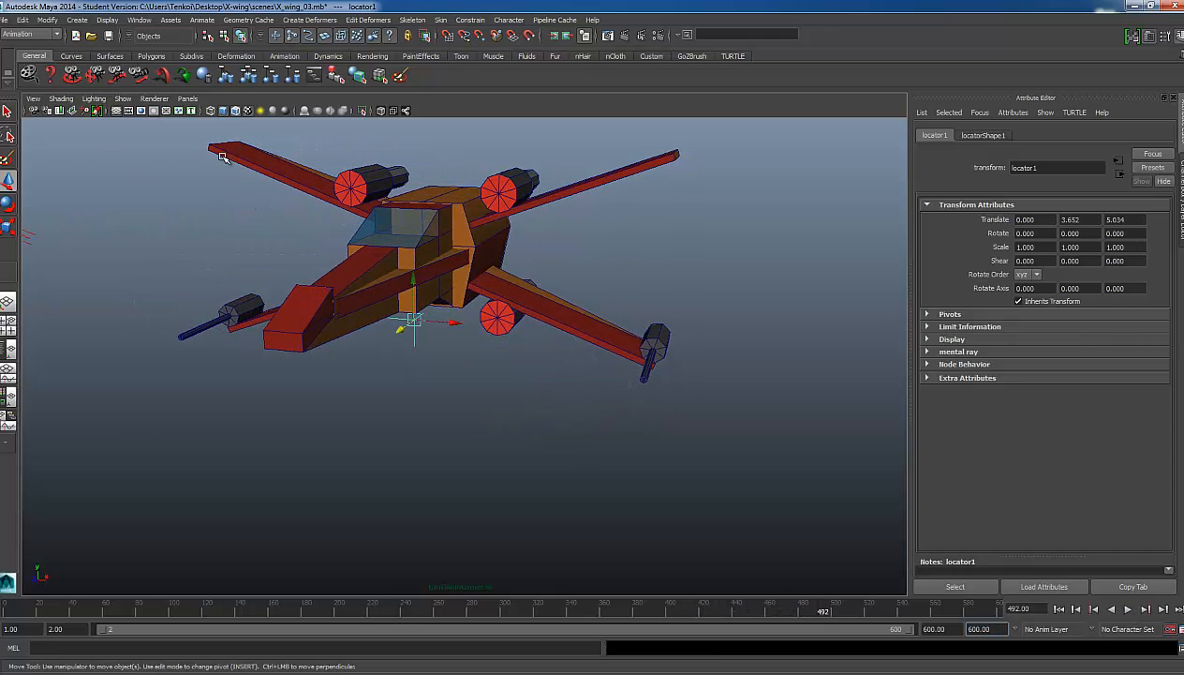
Set the time slider's playback speed to Real-time [24 fps] in the preferences
{"action": "left_click", "coordinate": [137, 20]}
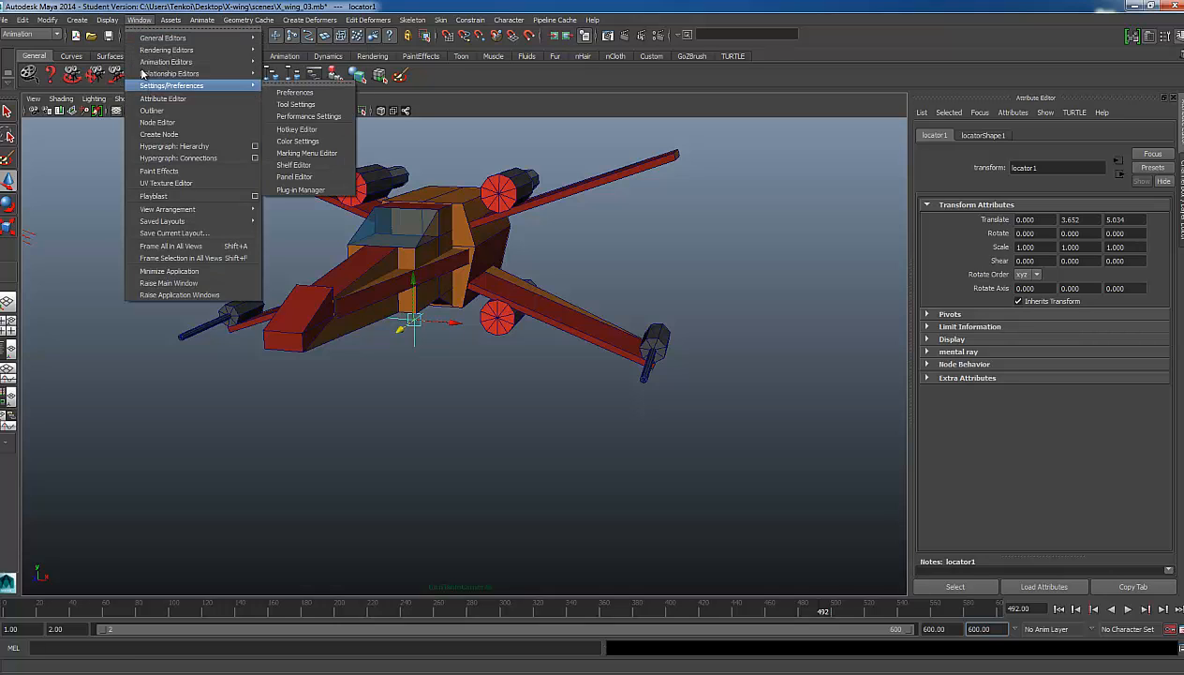
{"action": "mouse_move", "coordinate": [212, 87]}
{"action": "left_click", "coordinate": [298, 93]}
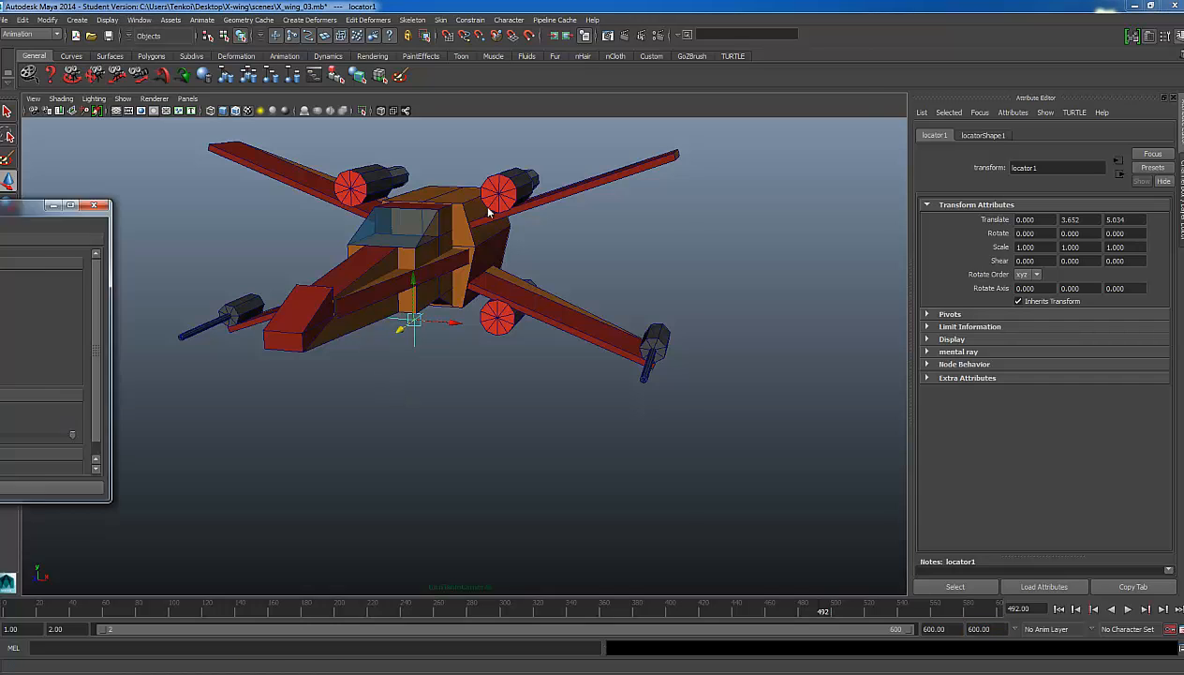
{"action": "scroll", "coordinate": [243, 398], "scroll_direction": "down", "scroll_amount": 2}
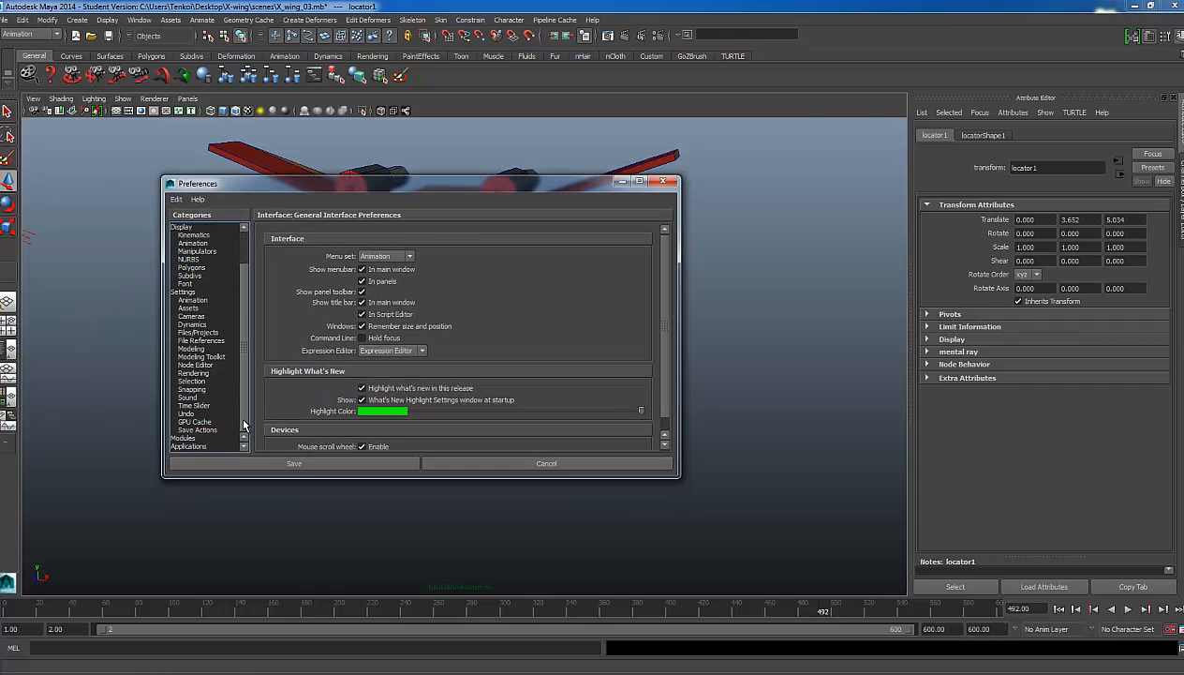
{"action": "left_click", "coordinate": [192, 407]}
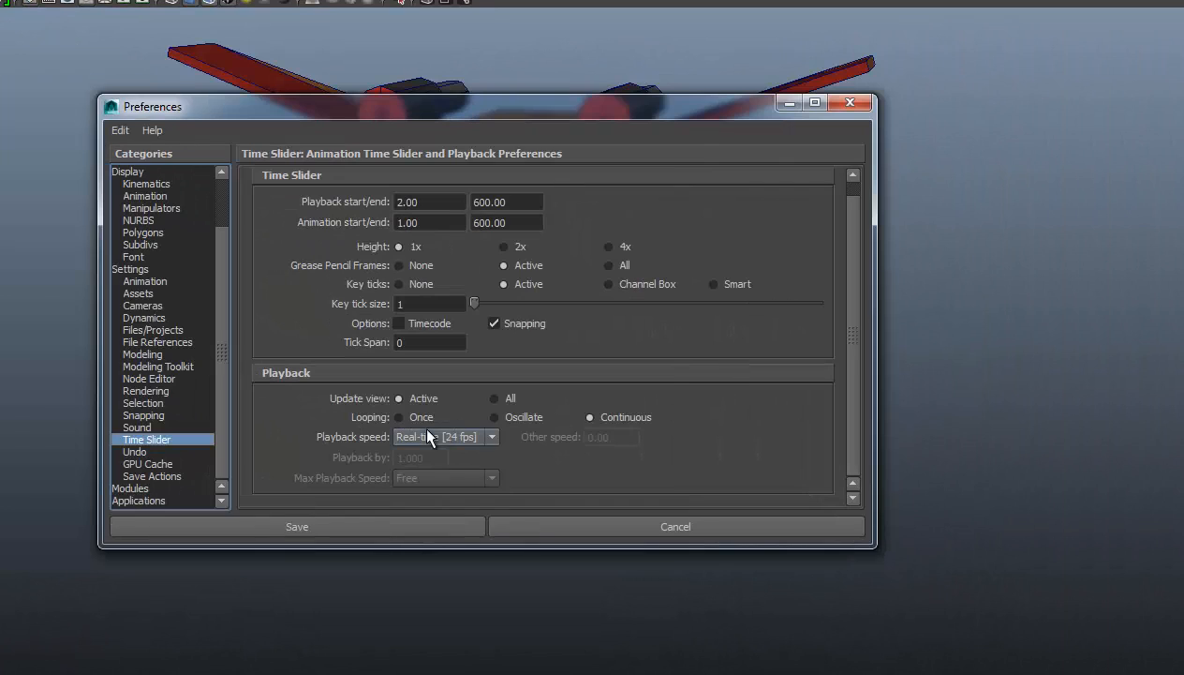
{"action": "left_click", "coordinate": [392, 412]}
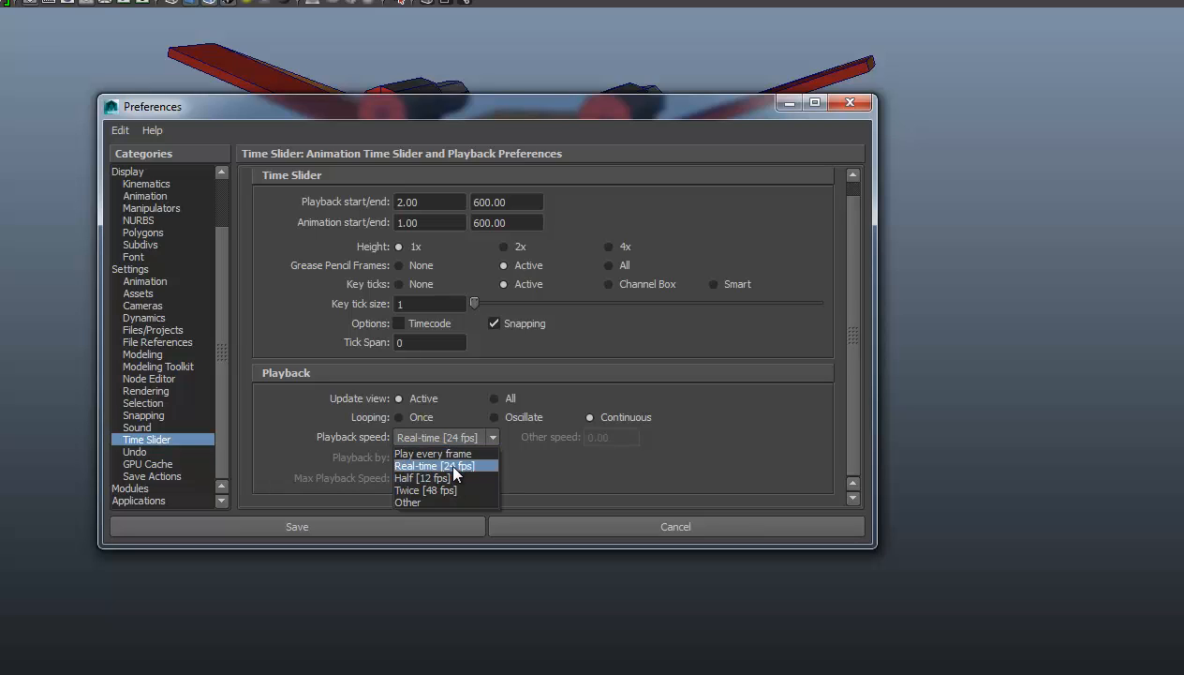
{"action": "left_click", "coordinate": [451, 466]}
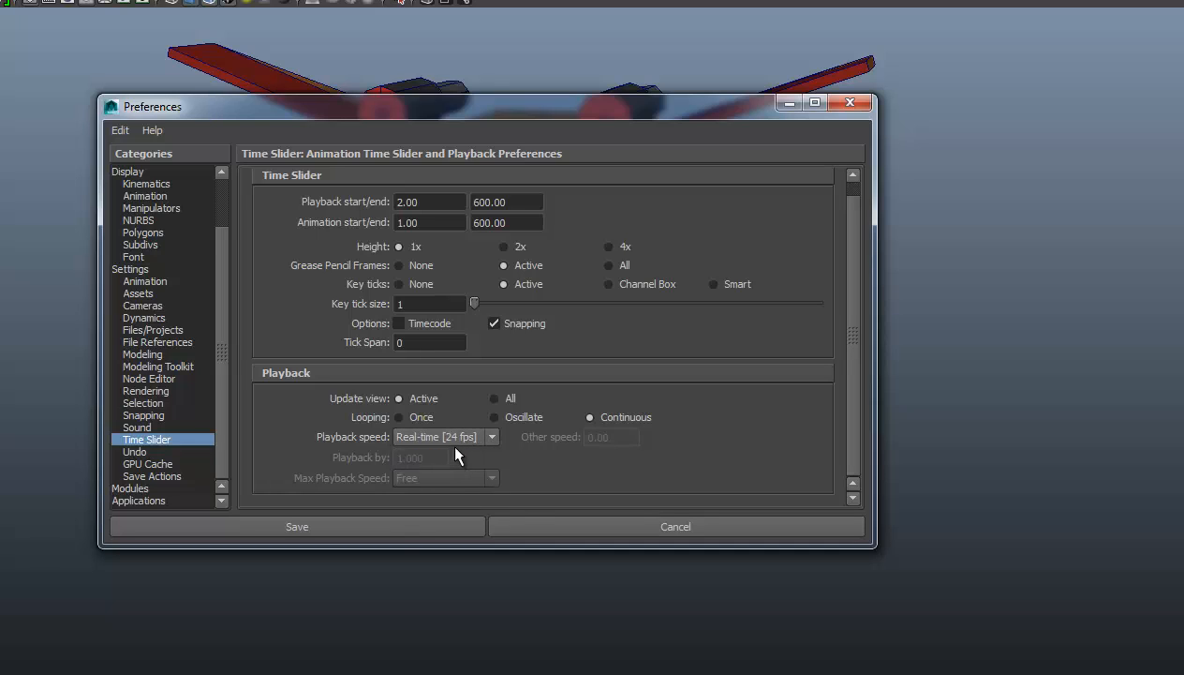
Choose Film (24 fps) as the working time unit in the general settings and save the preferences
{"action": "left_click", "coordinate": [141, 281]}
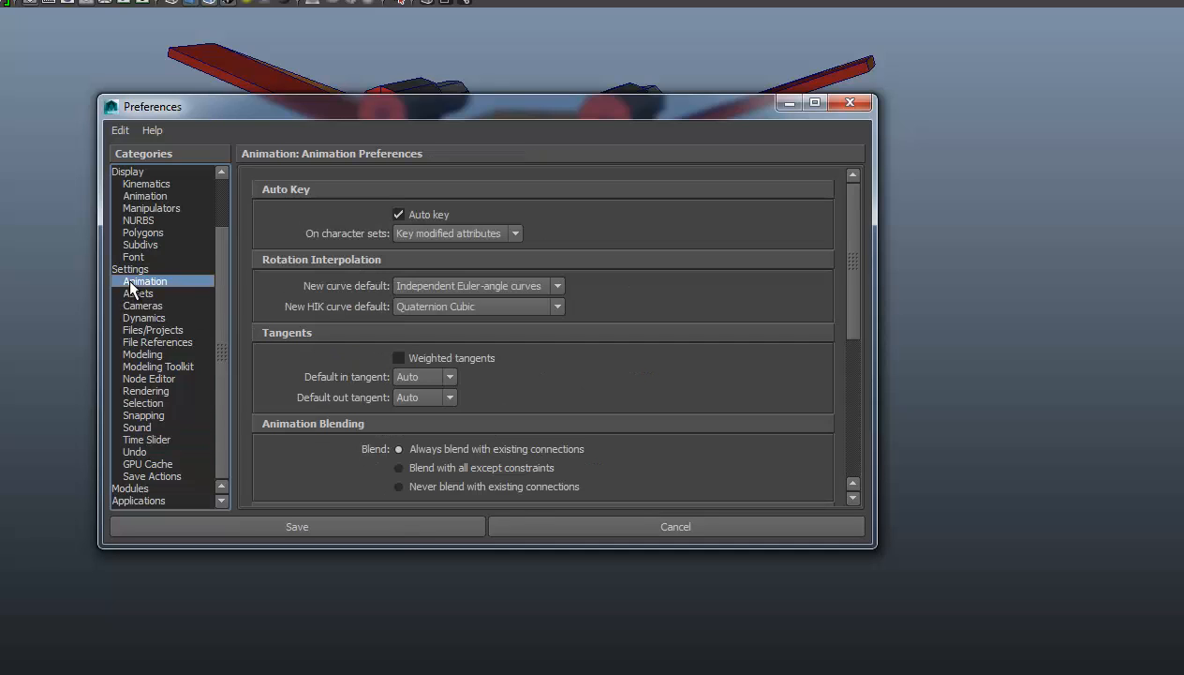
{"action": "left_click_drag", "start_coordinate": [852, 238], "coordinate": [846, 211]}
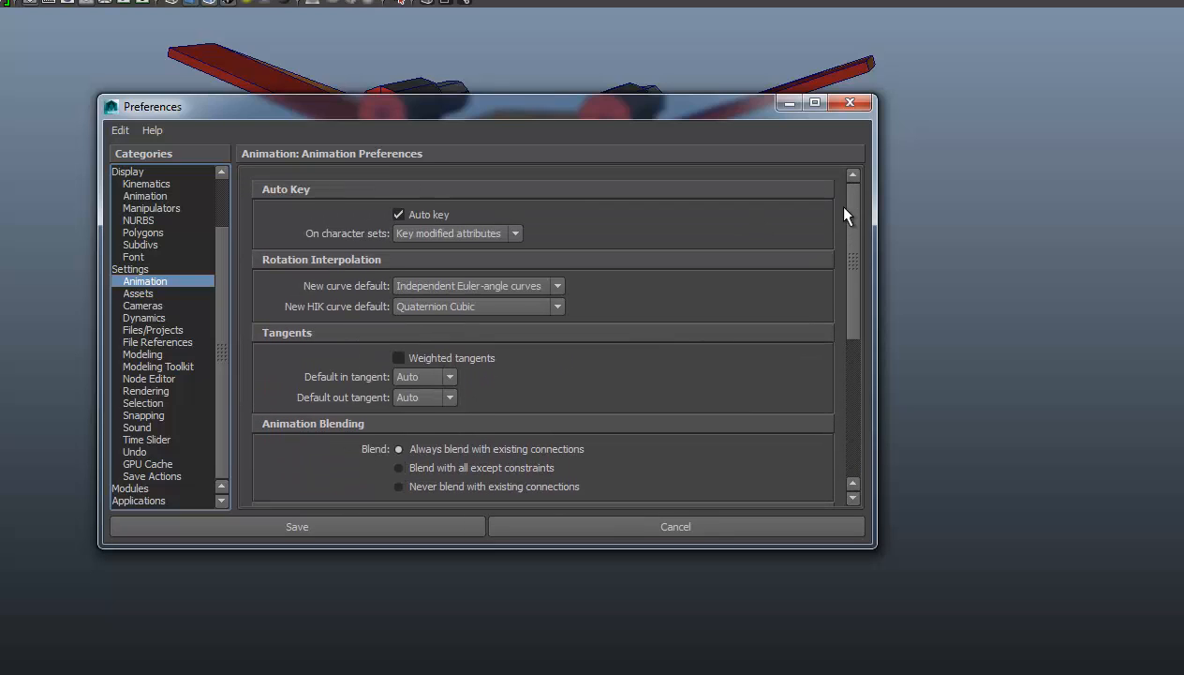
{"action": "left_click", "coordinate": [130, 269]}
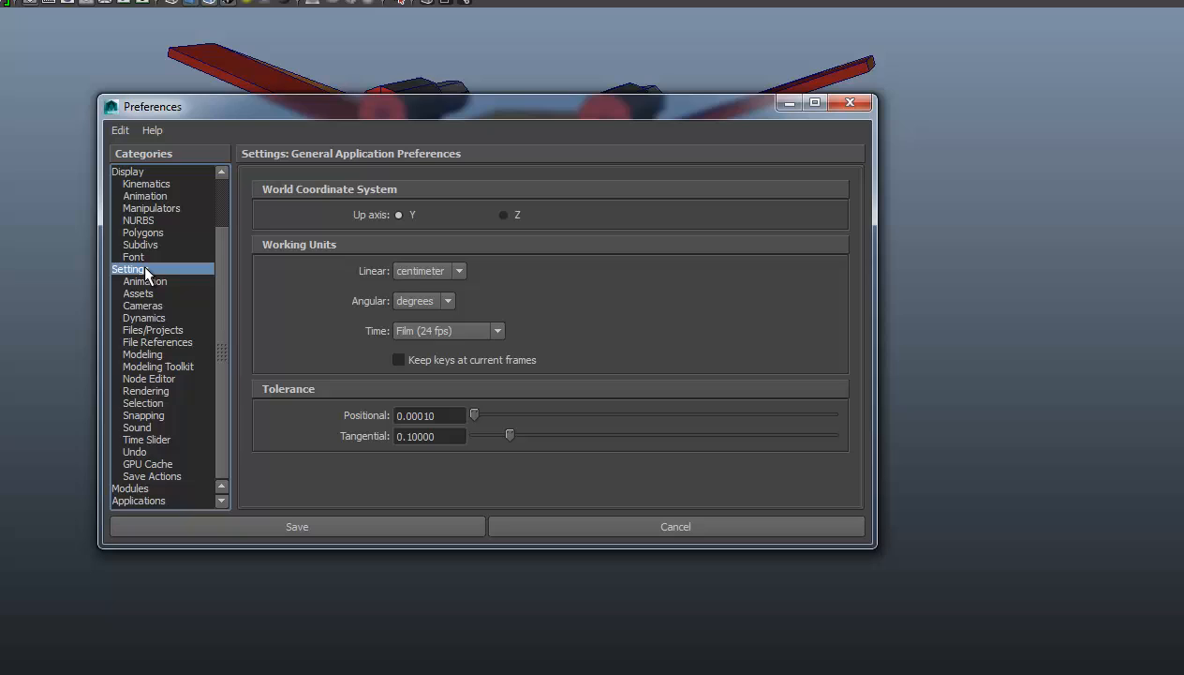
{"action": "left_click", "coordinate": [433, 332]}
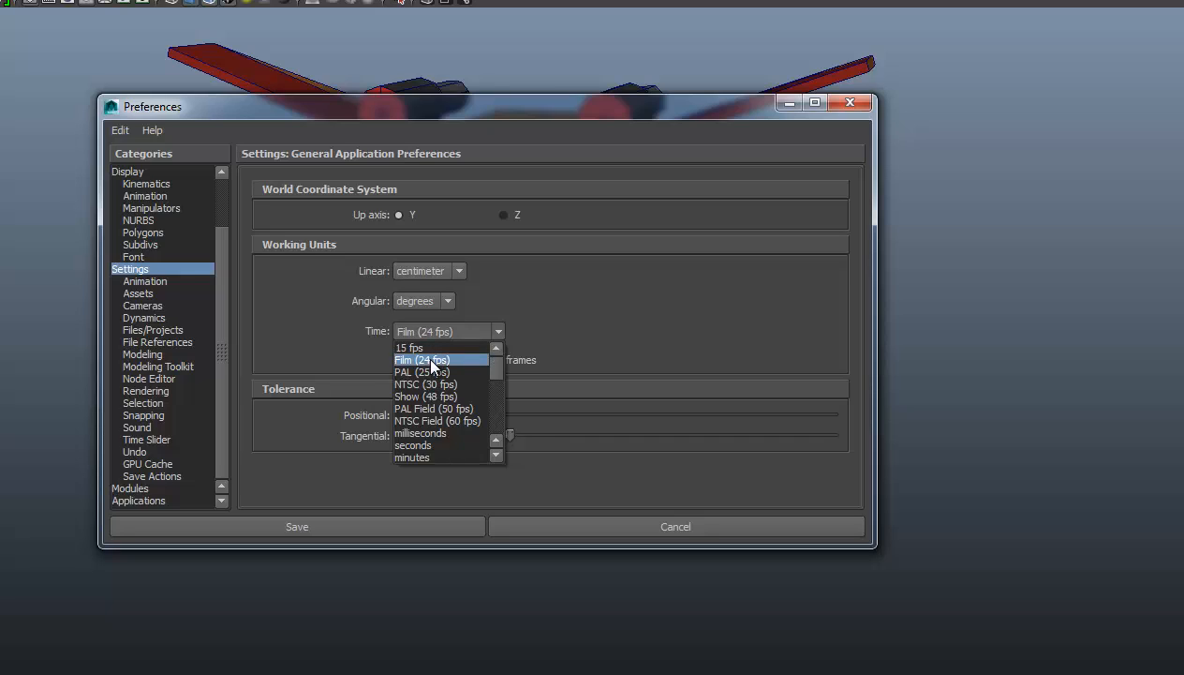
{"action": "left_click", "coordinate": [431, 361]}
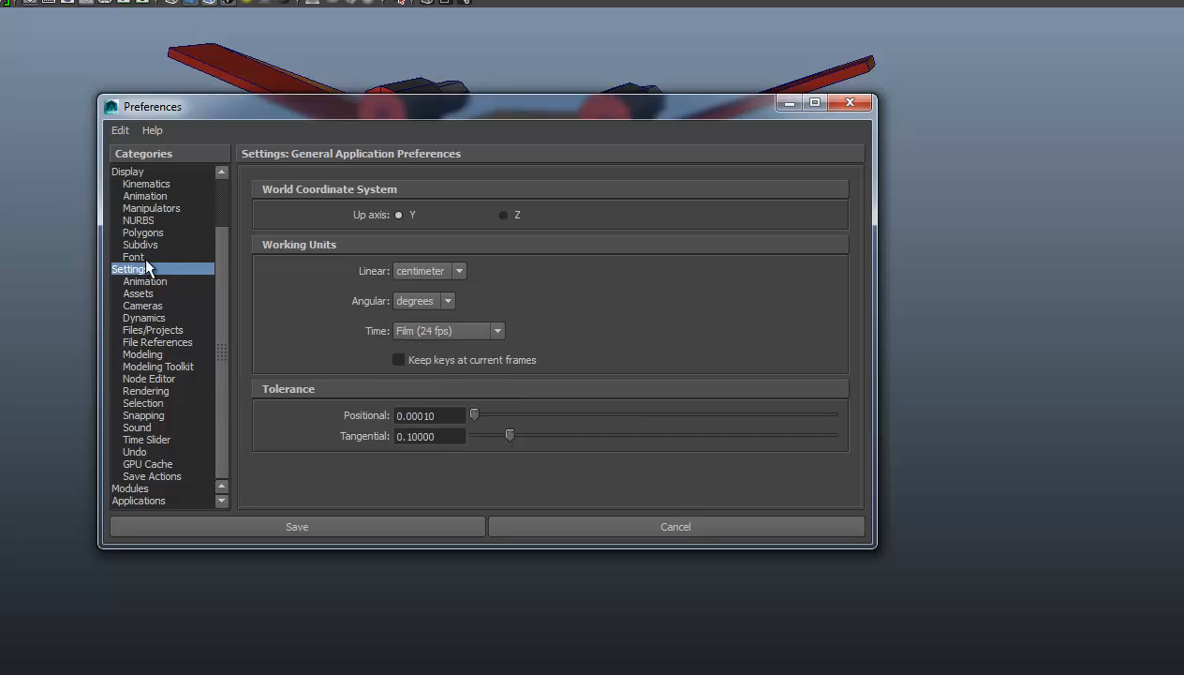
{"action": "left_click", "coordinate": [145, 196]}
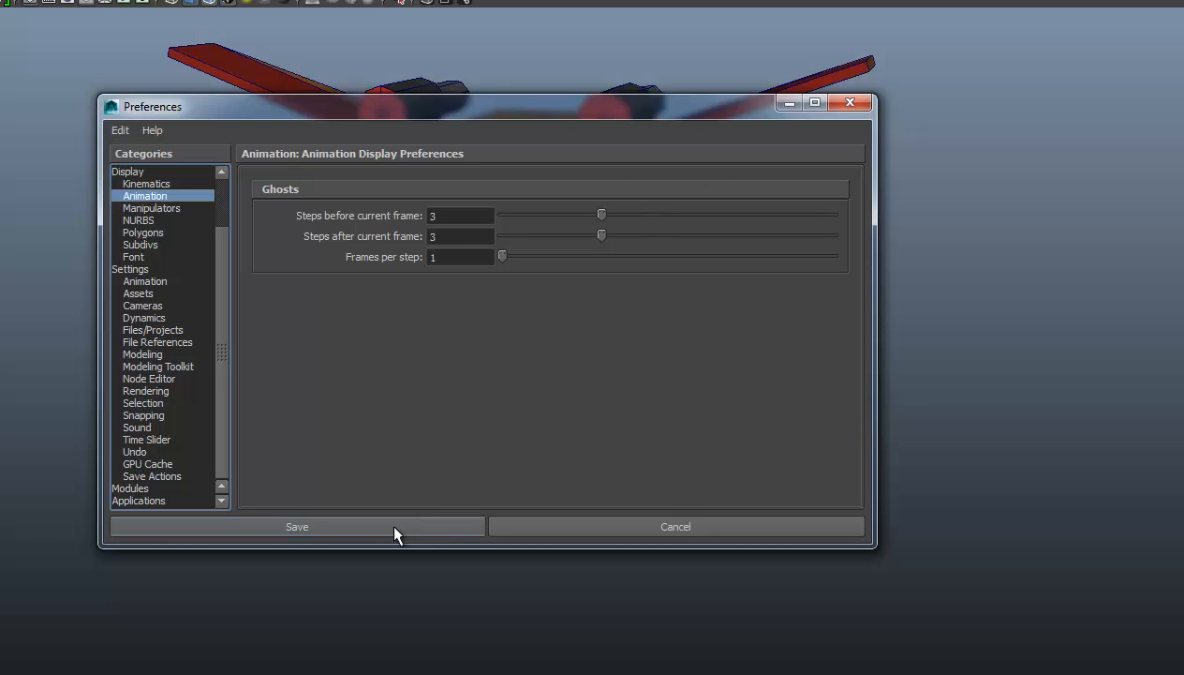
{"action": "left_click", "coordinate": [362, 531]}
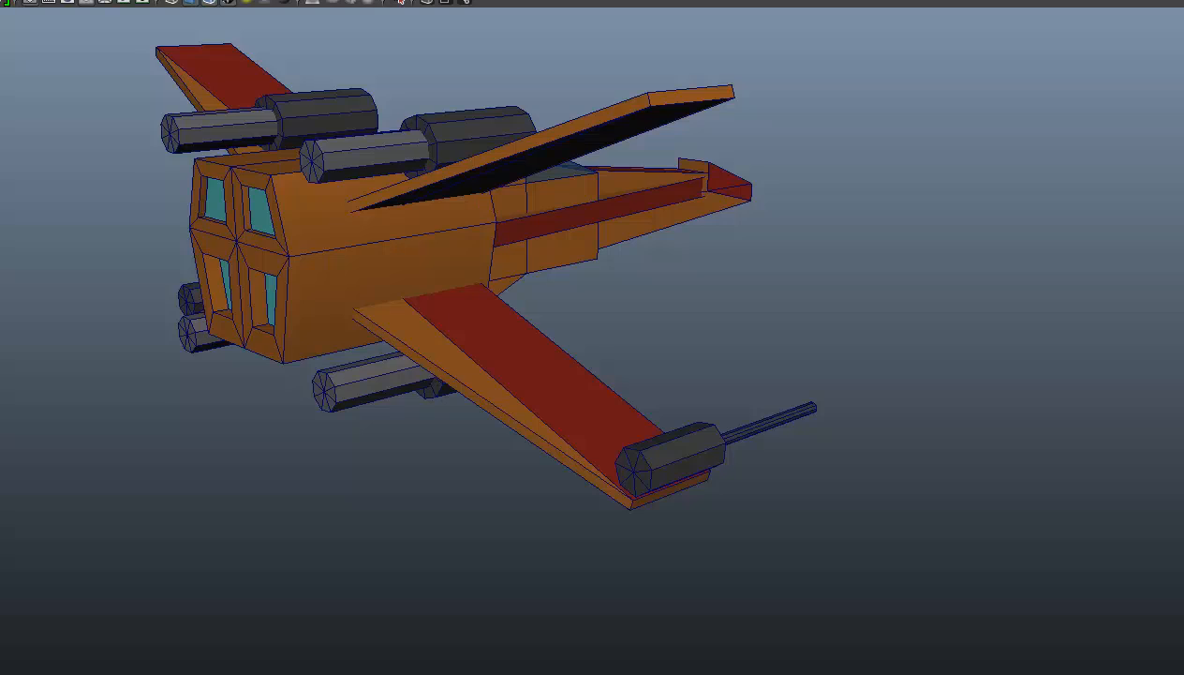
Show the X-wing from the front in the perspective view with Smooth Shade All and Wireframe on Shaded turned off
{"action": "left_click_drag", "start_coordinate": [656, 338], "coordinate": [749, 337], "text": "alt"}
{"action": "left_click_drag", "start_coordinate": [750, 244], "coordinate": [1108, 183], "text": "alt"}
{"action": "left_click_drag", "start_coordinate": [28, 141], "coordinate": [541, 456], "text": "alt"}
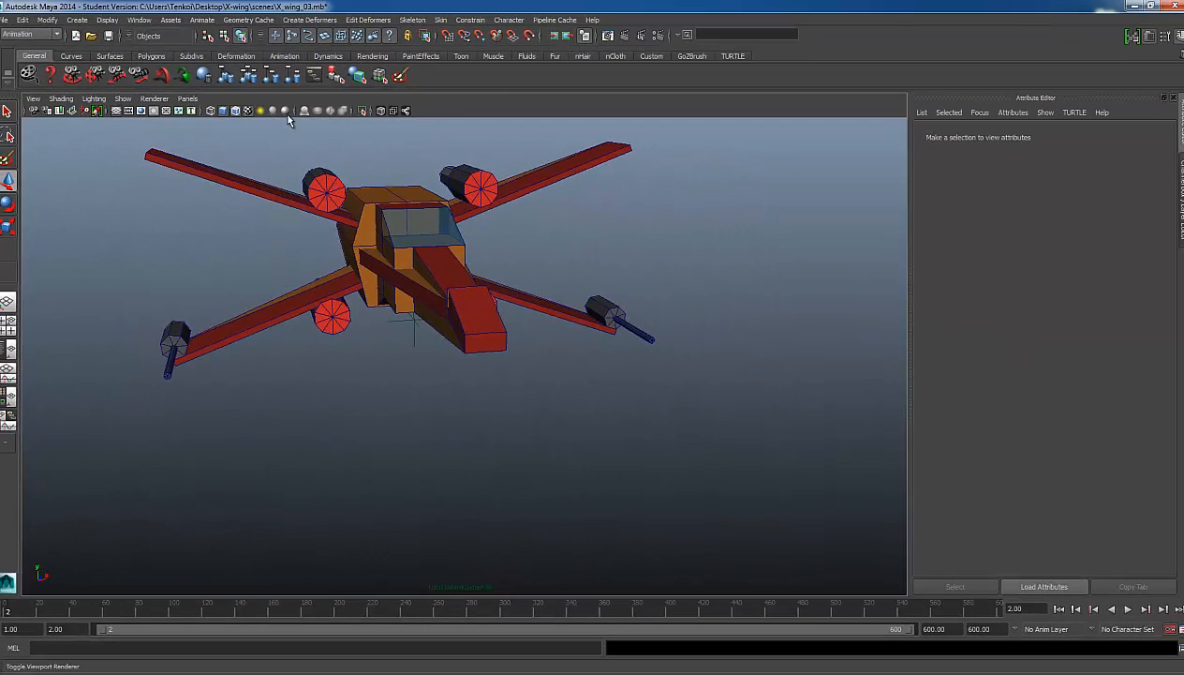
{"action": "left_click", "coordinate": [59, 100]}
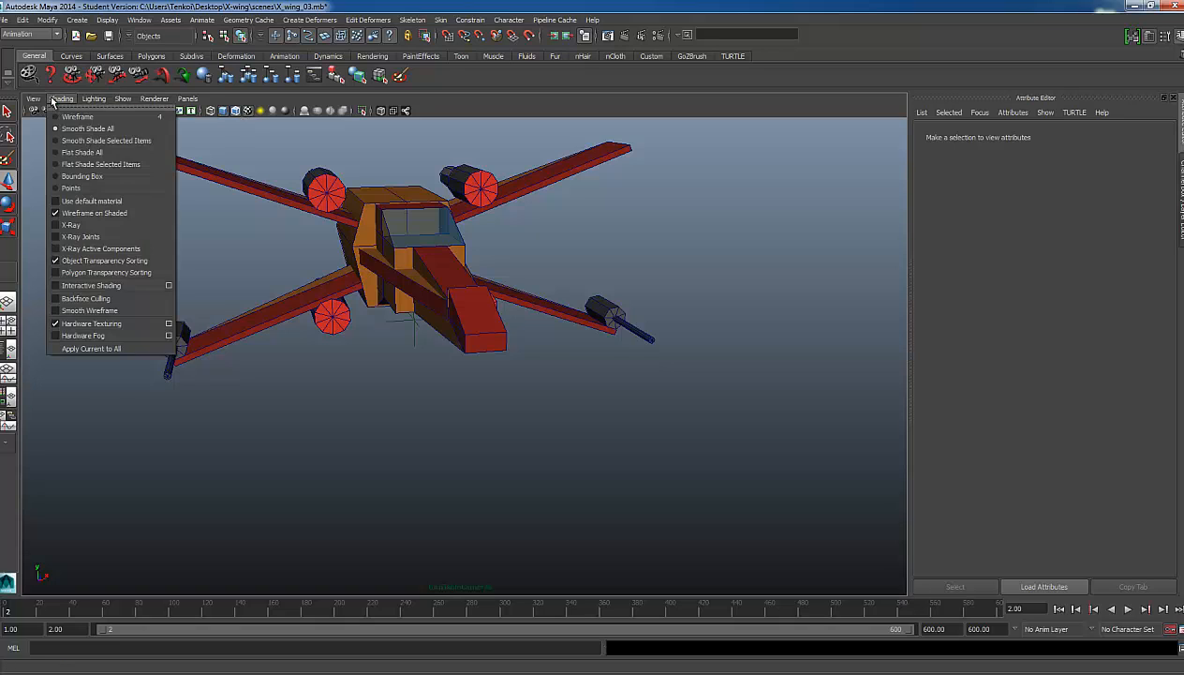
{"action": "left_click", "coordinate": [58, 100]}
{"action": "left_click", "coordinate": [59, 100]}
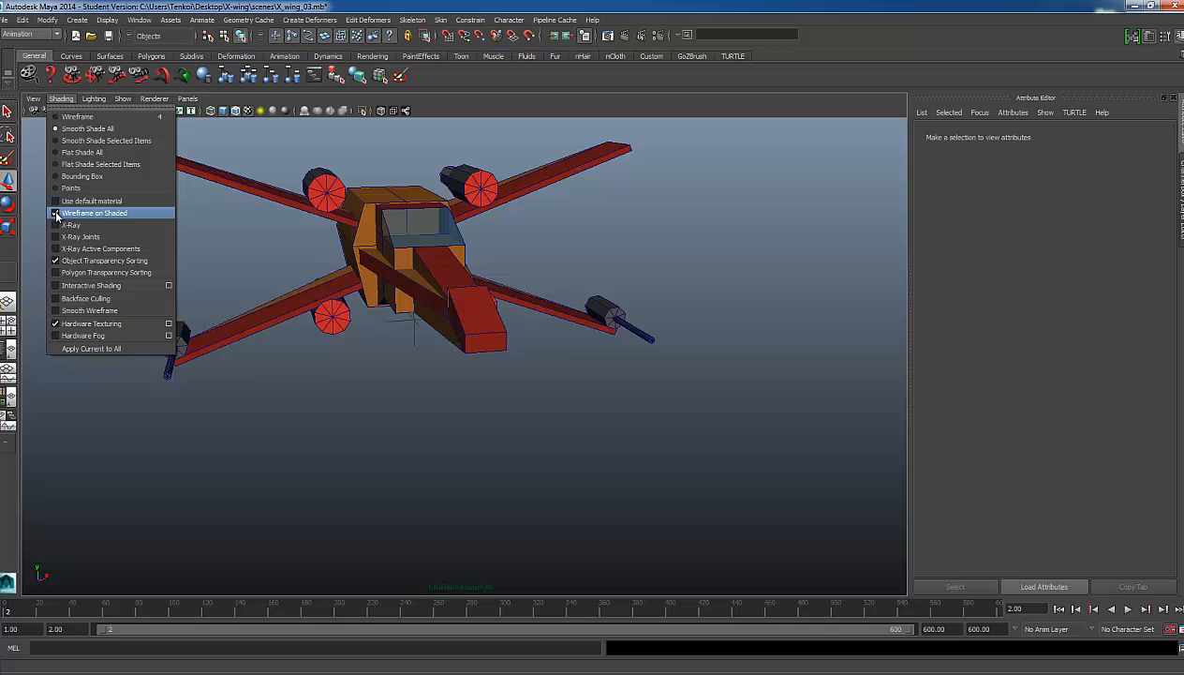
{"action": "left_click", "coordinate": [56, 215]}
{"action": "left_click", "coordinate": [60, 99]}
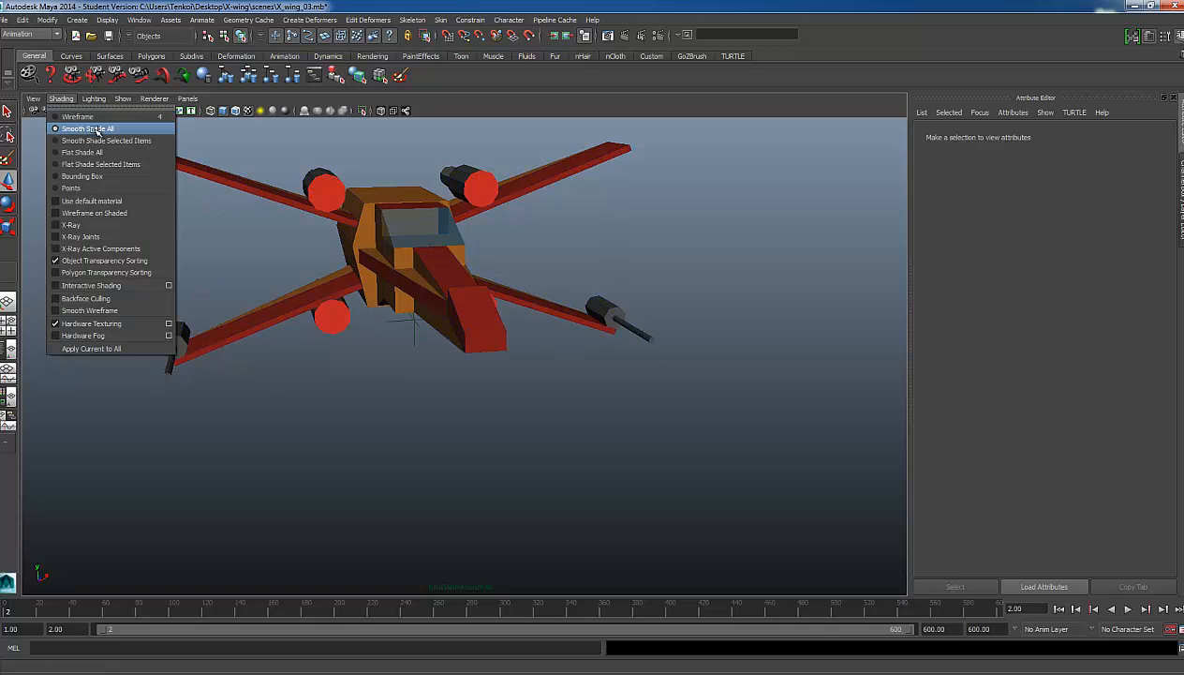
{"action": "left_click", "coordinate": [97, 130]}
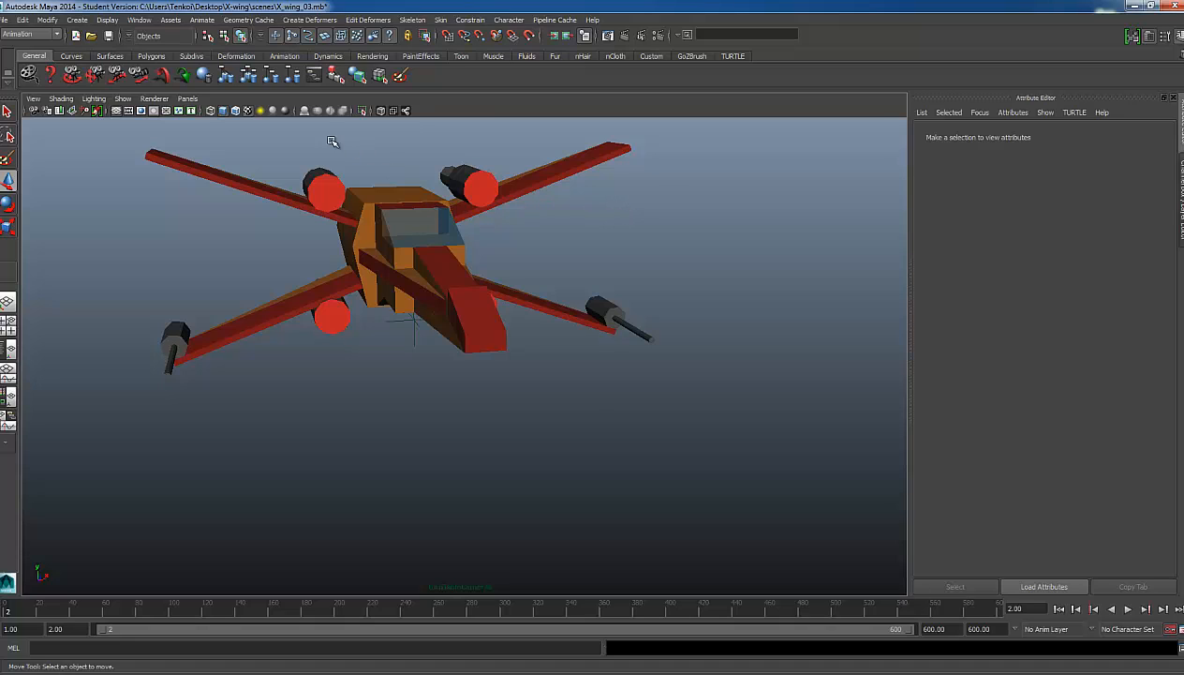
Switch from the Animation menu set to the Rendering menu set
{"action": "left_click", "coordinate": [201, 21]}
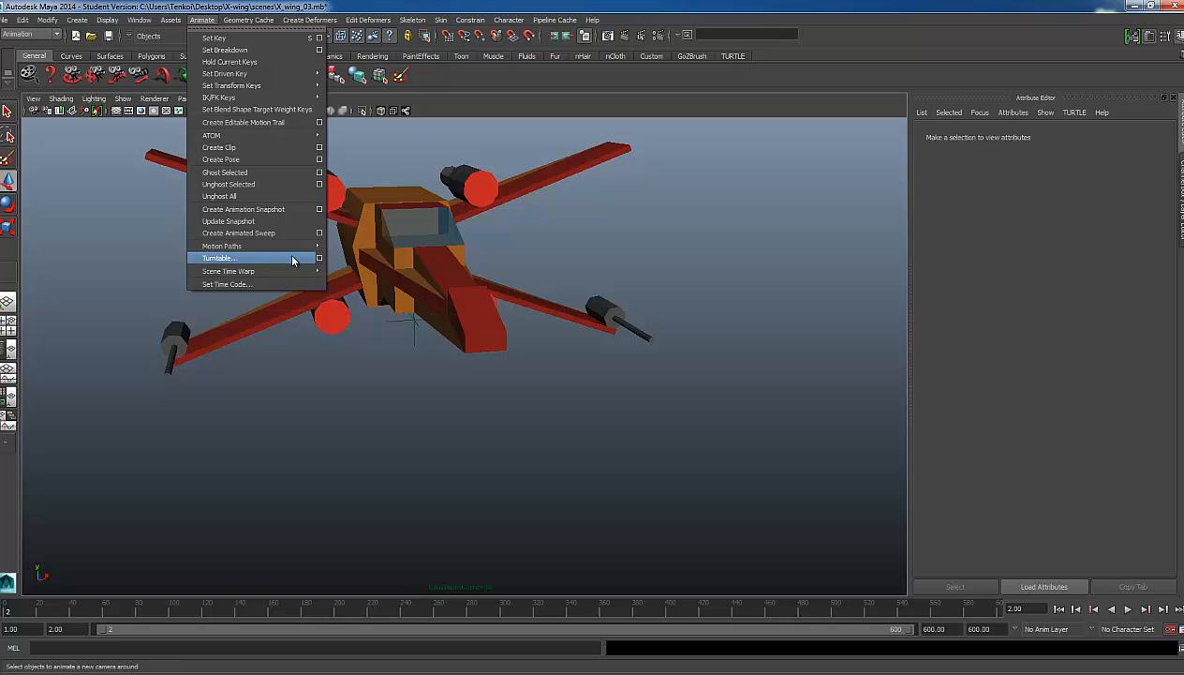
{"action": "left_click", "coordinate": [31, 35]}
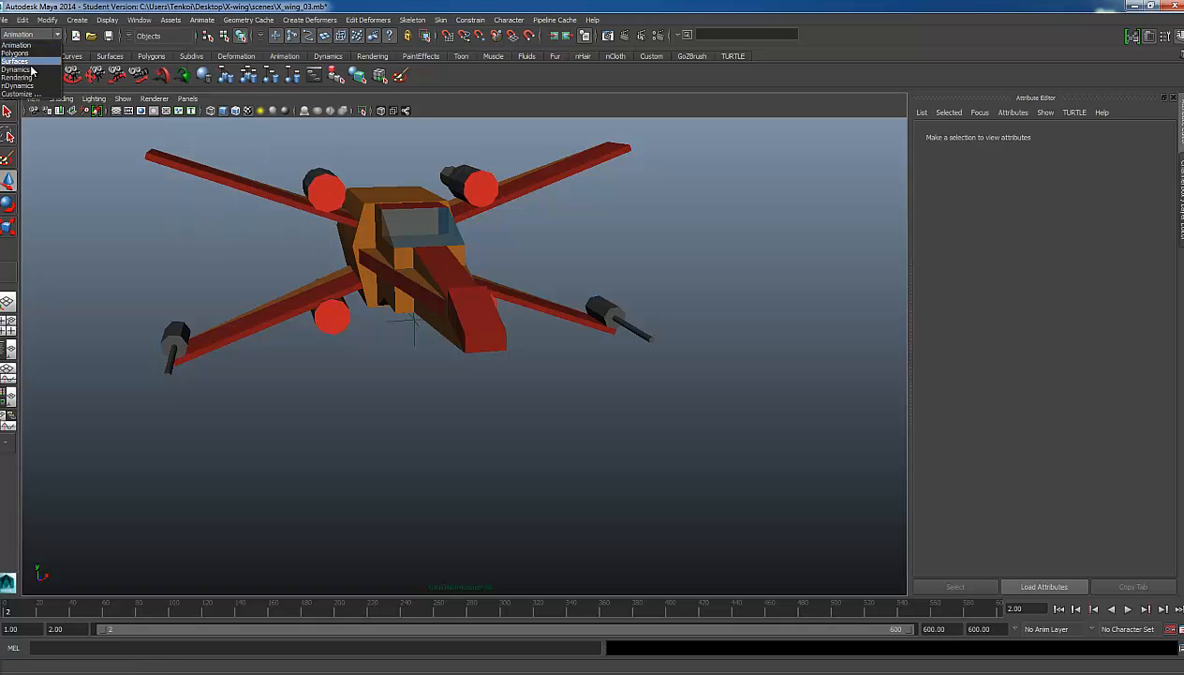
{"action": "left_click", "coordinate": [33, 79]}
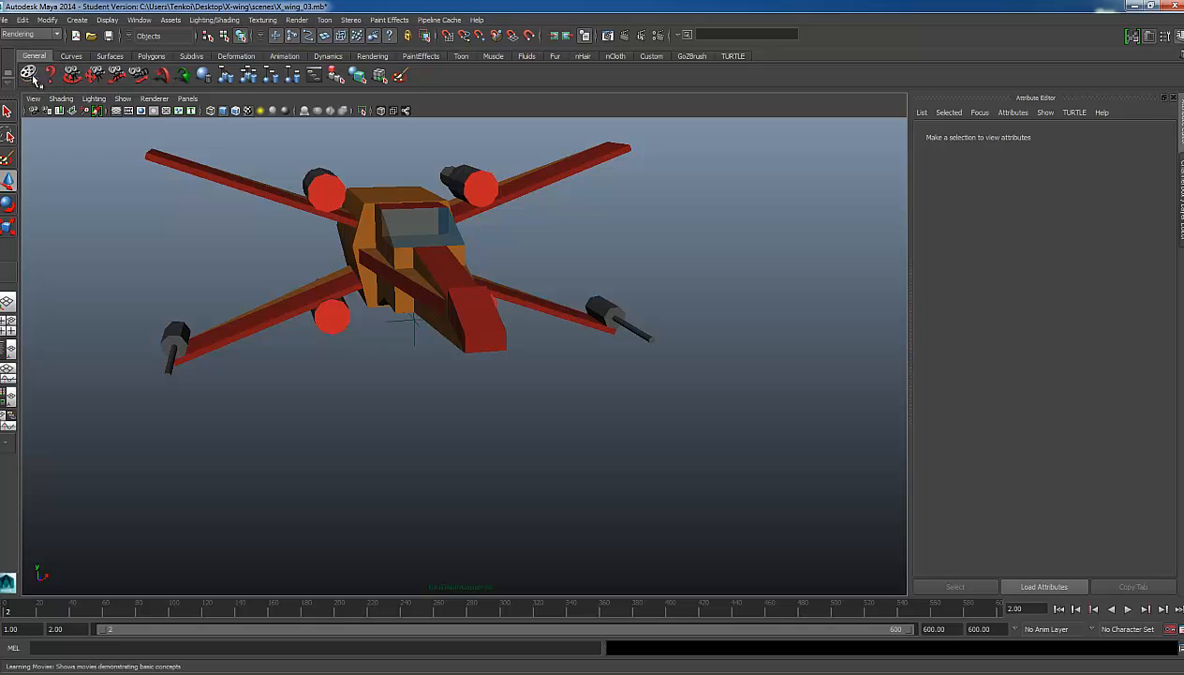
Open the Playblast options and set the output format to qt with a quality of 100
{"action": "left_click", "coordinate": [139, 20]}
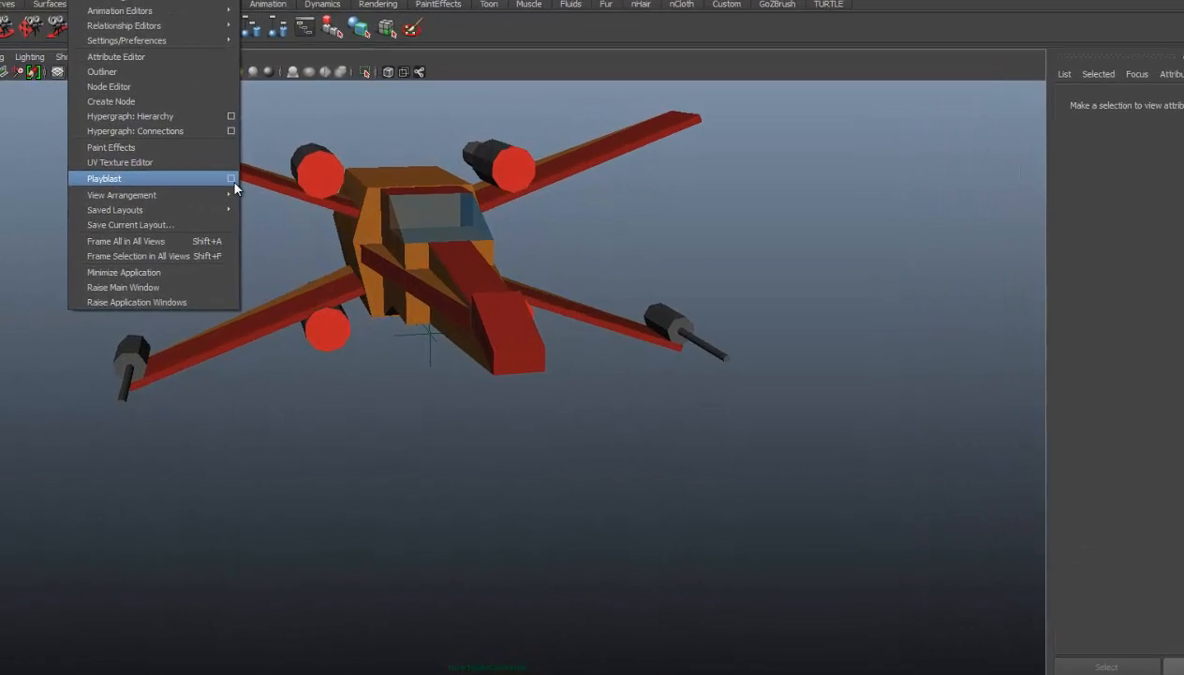
{"action": "left_click", "coordinate": [256, 197]}
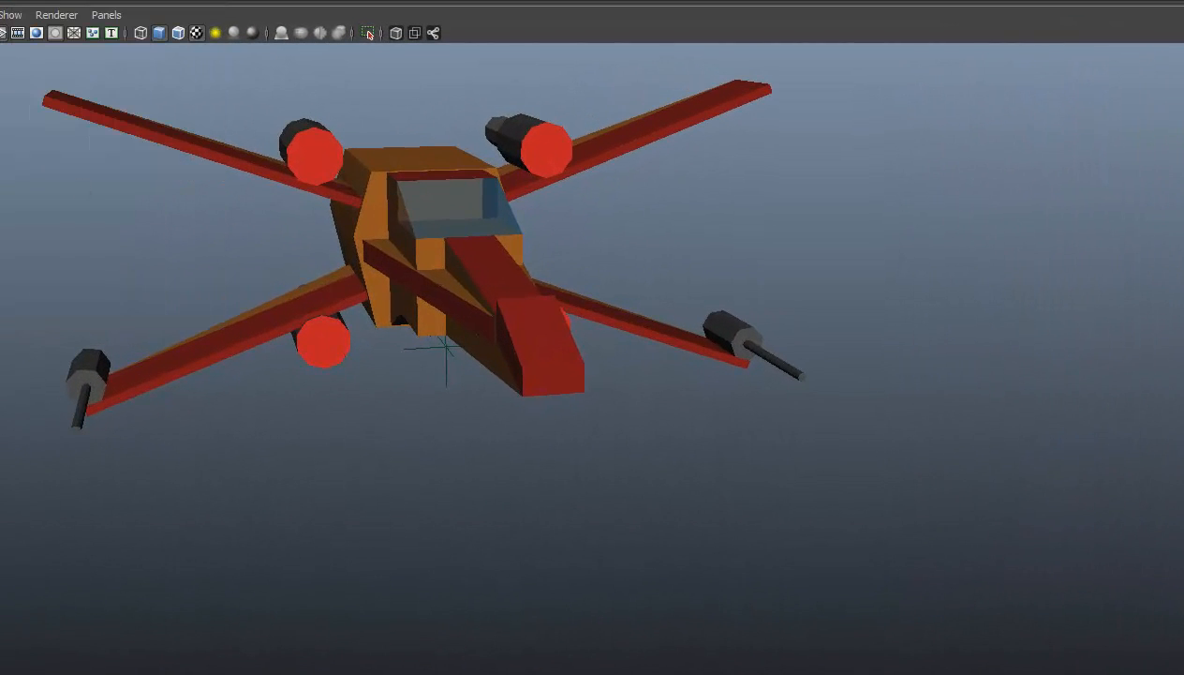
{"action": "scroll", "coordinate": [423, 330], "scroll_direction": "down", "scroll_amount": 3}
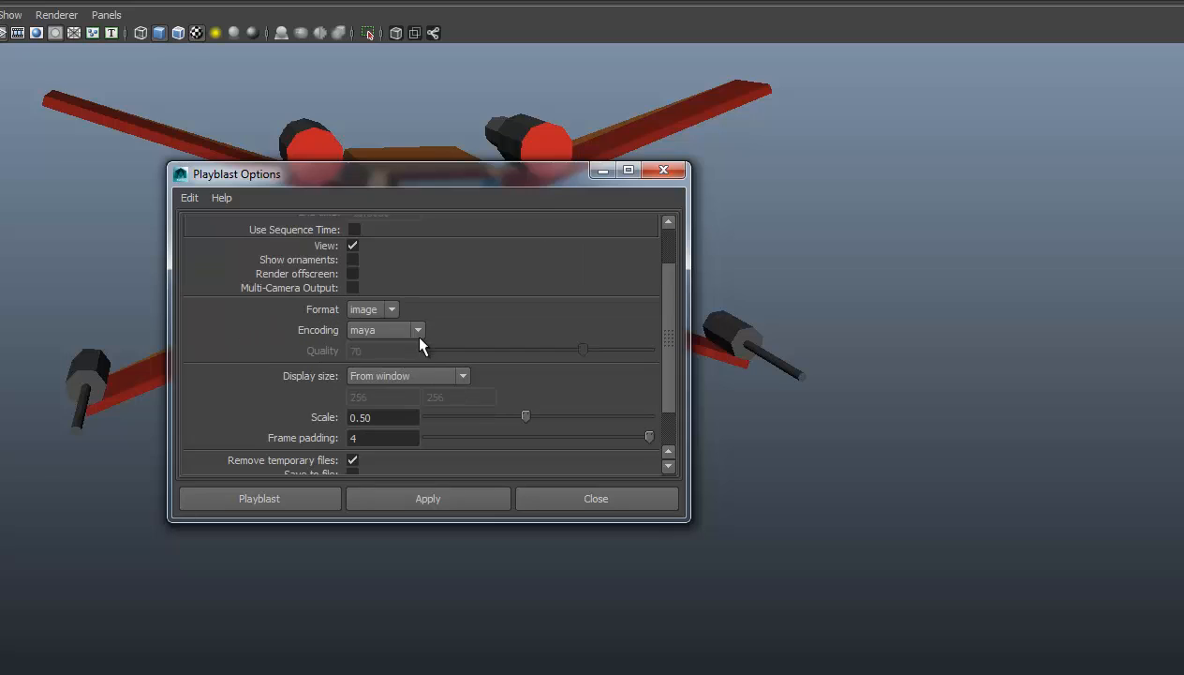
{"action": "left_click", "coordinate": [390, 312]}
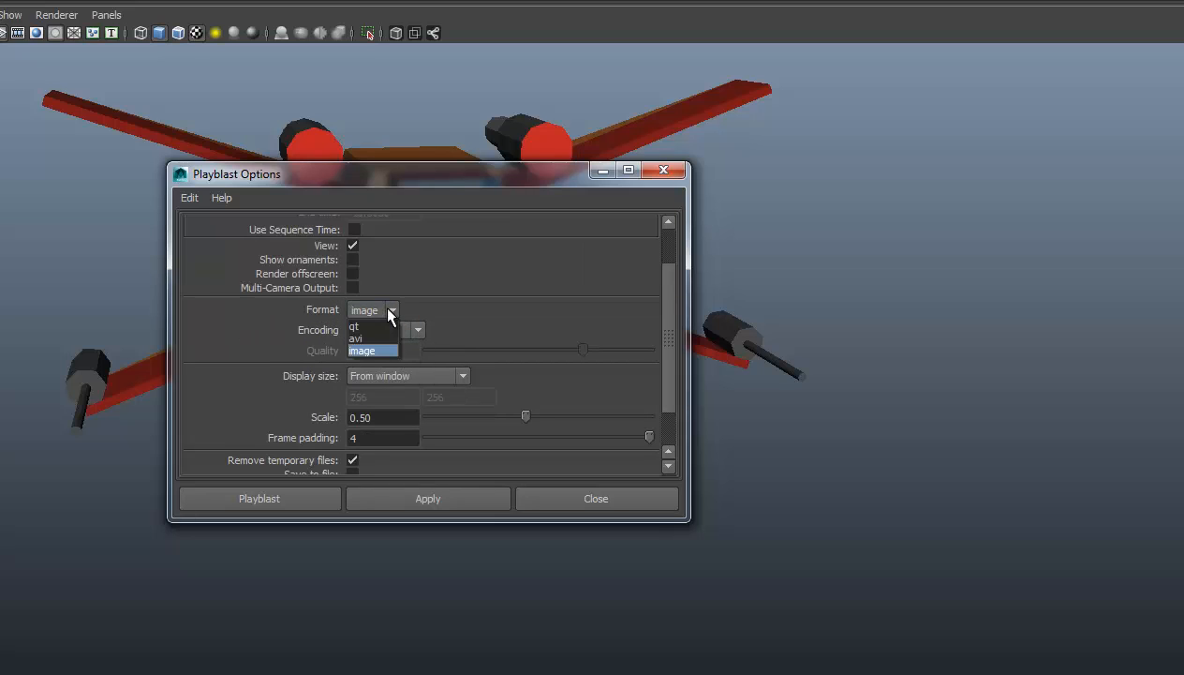
{"action": "left_click", "coordinate": [383, 328]}
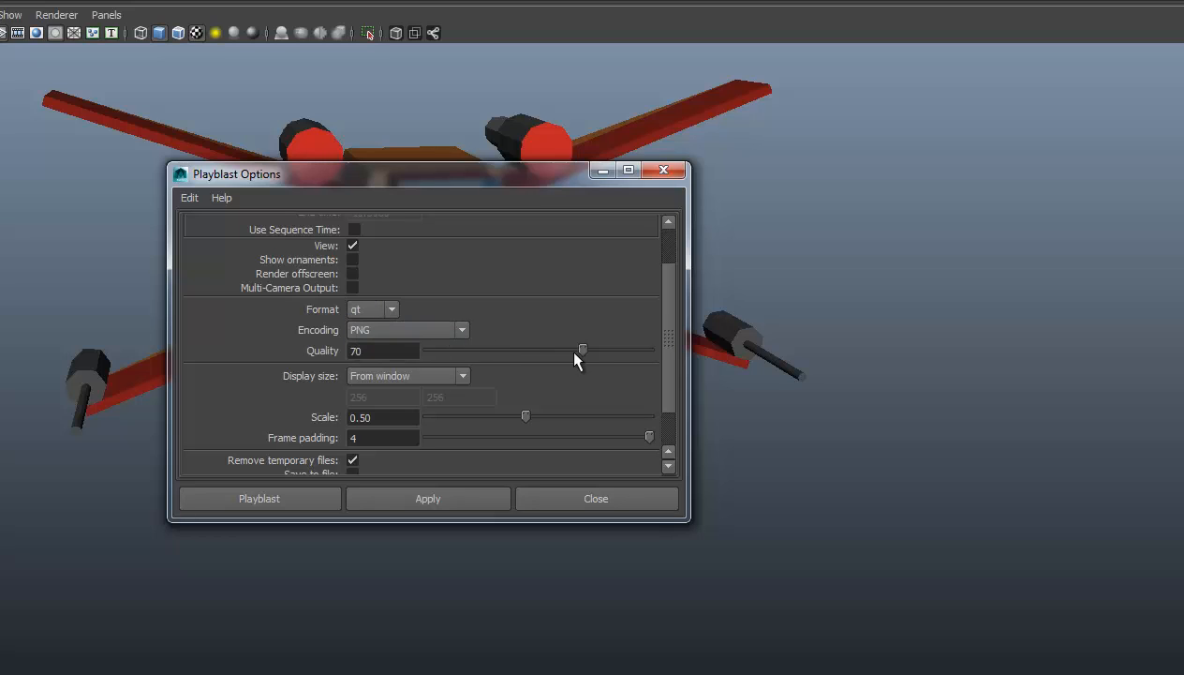
{"action": "left_click_drag", "start_coordinate": [611, 348], "coordinate": [679, 352]}
{"action": "left_click", "coordinate": [388, 311]}
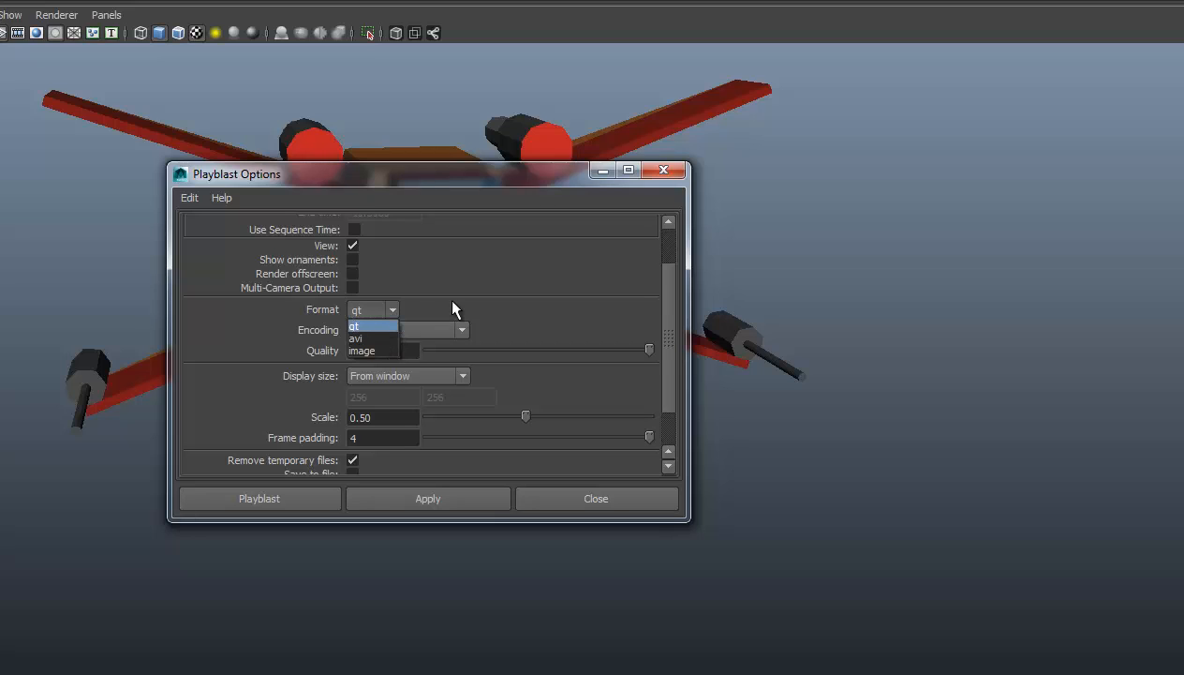
{"action": "left_click", "coordinate": [534, 304]}
Enable saving the playblast to a file with the movie name X_wing_03, check the destination folder, and create the playblast
{"action": "scroll", "coordinate": [534, 303], "scroll_direction": "down", "scroll_amount": 2}
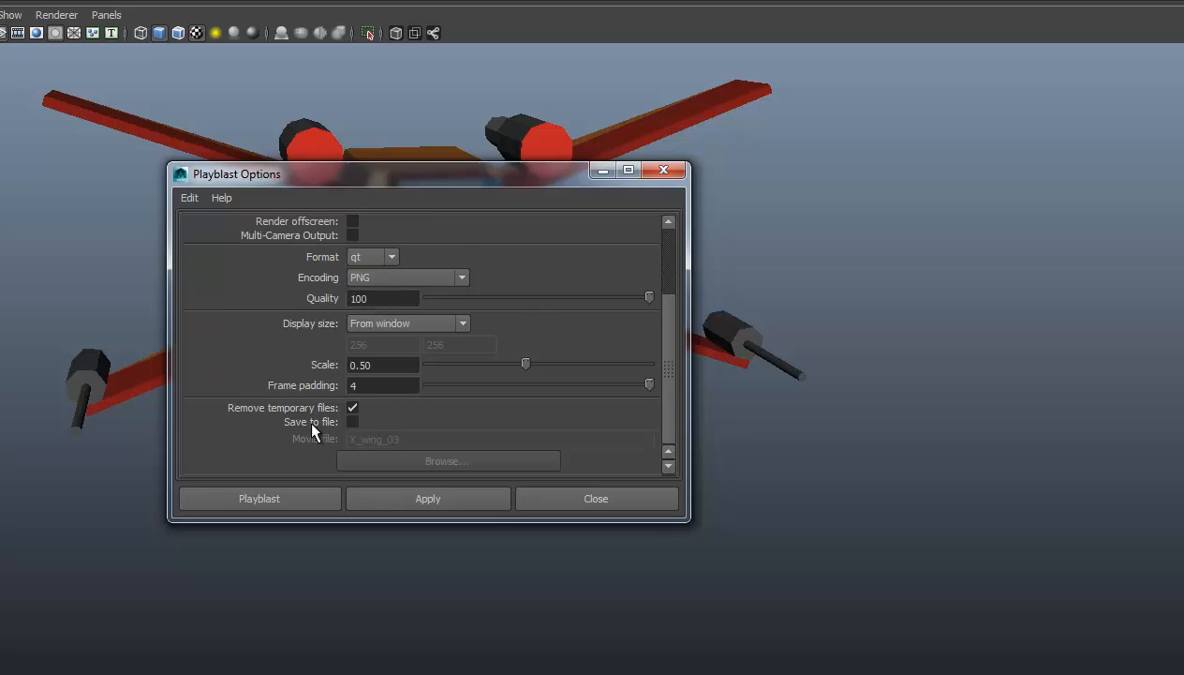
{"action": "left_click", "coordinate": [352, 422]}
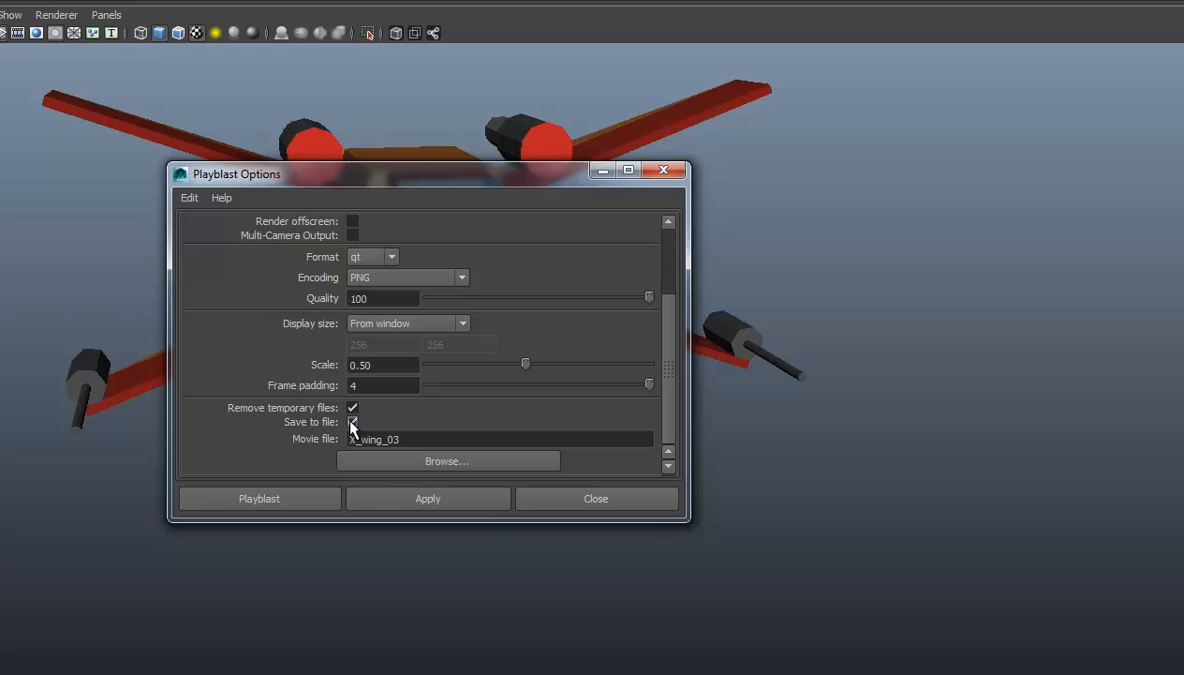
{"action": "left_click", "coordinate": [408, 461]}
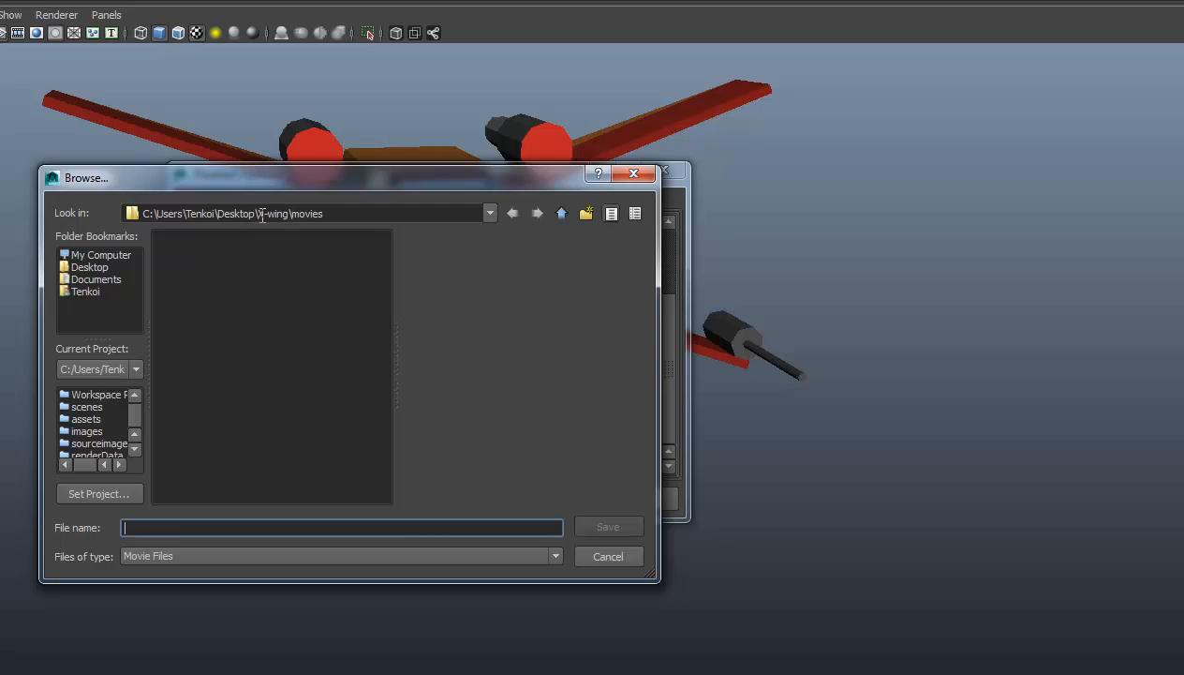
{"action": "double_click", "coordinate": [321, 214]}
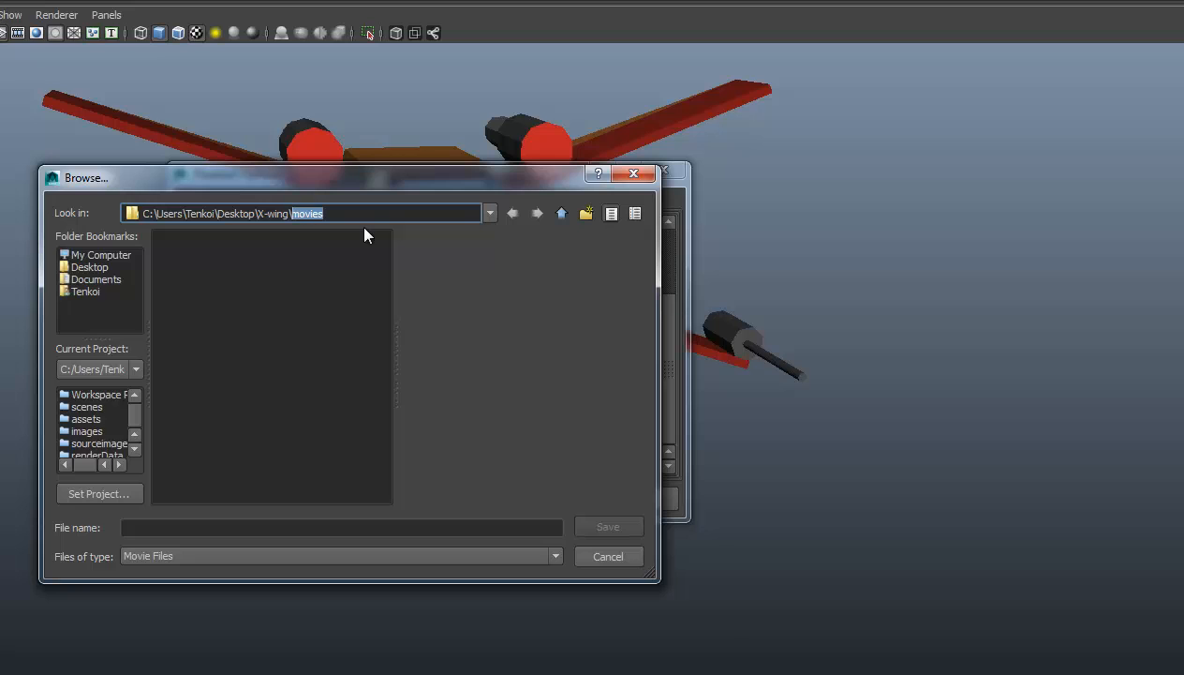
{"action": "left_click", "coordinate": [622, 557]}
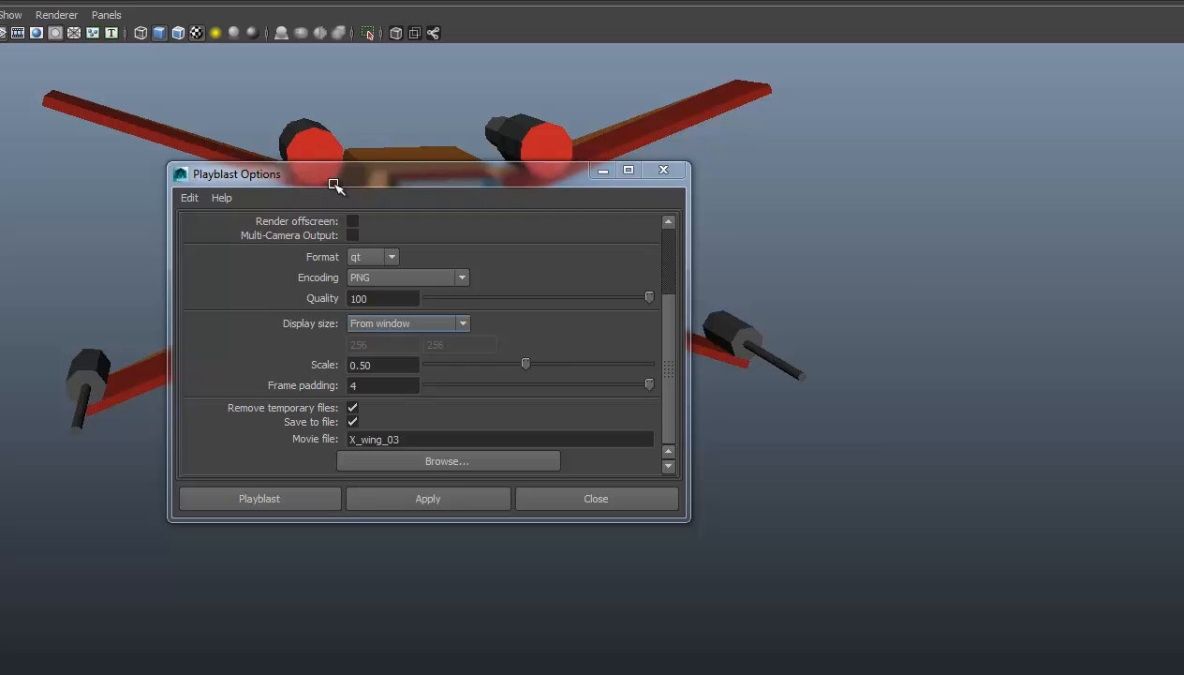
{"action": "left_click", "coordinate": [313, 496]}
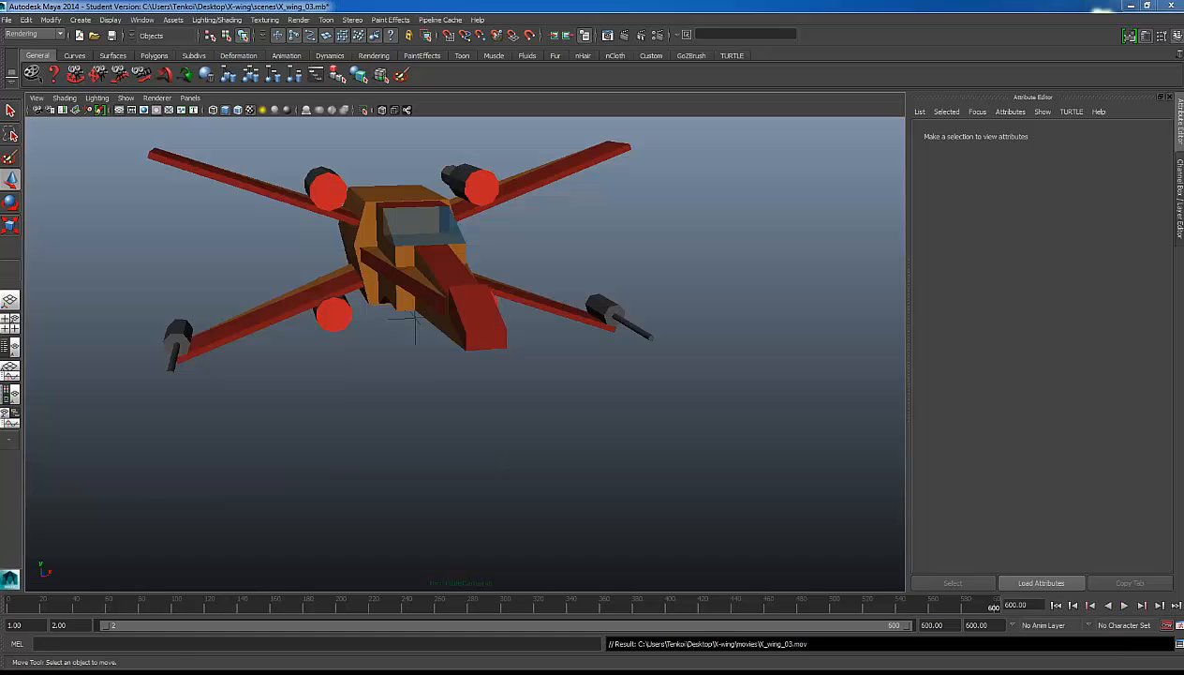
Go to the desktop and open X_wing_03.mov from the movies folder of the X-wing project
{"action": "key", "text": "super+d"}
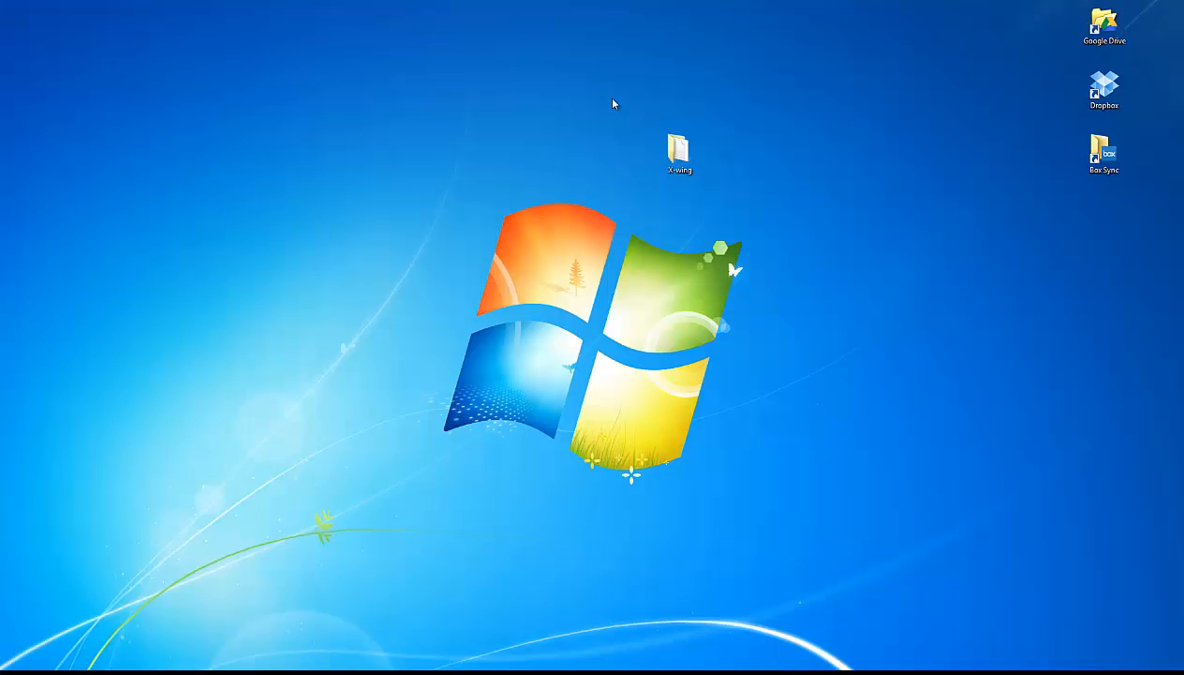
{"action": "left_click", "coordinate": [679, 158]}
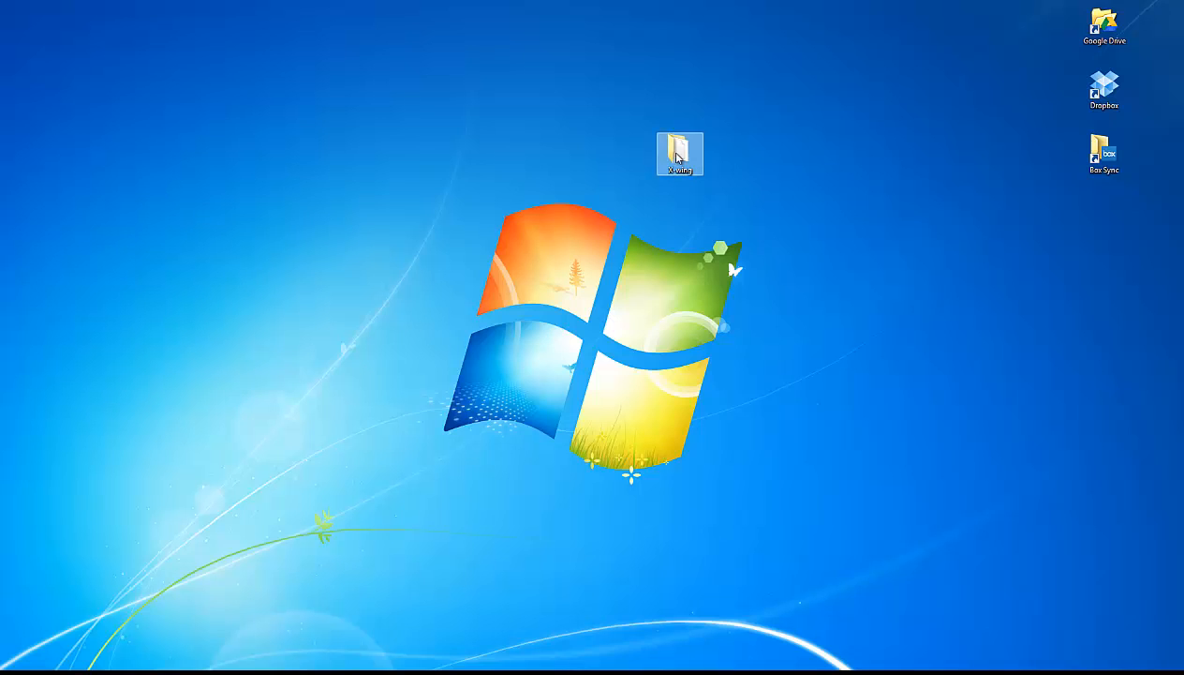
{"action": "double_click", "coordinate": [679, 155]}
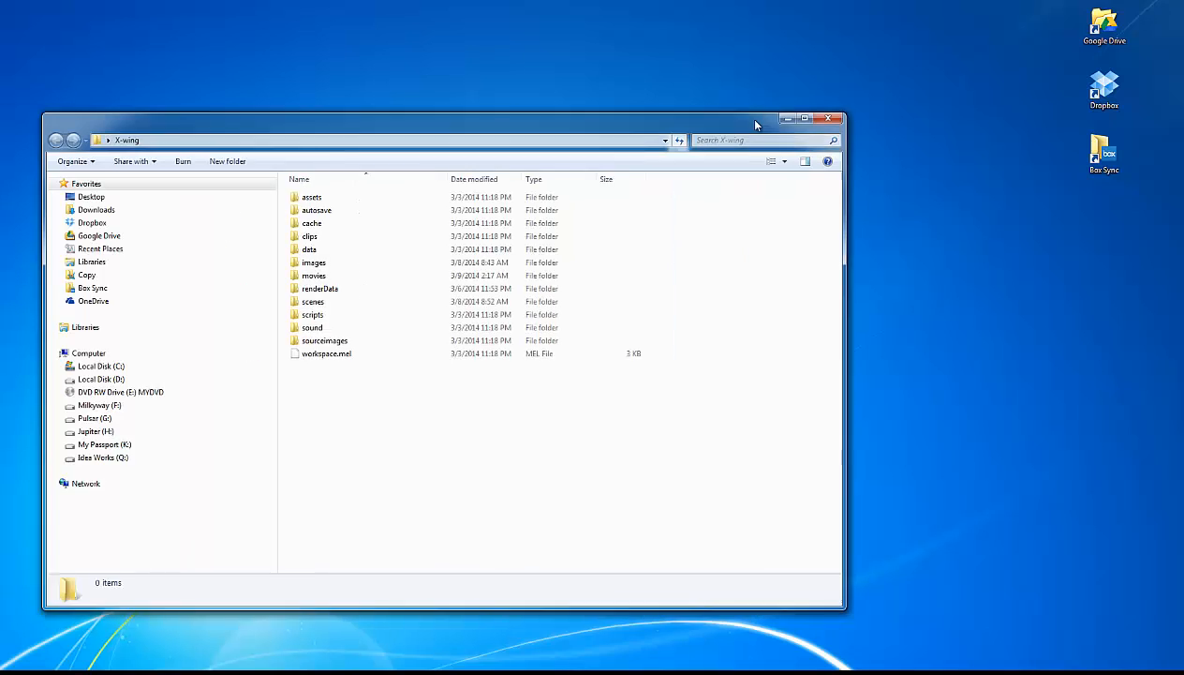
{"action": "double_click", "coordinate": [392, 254]}
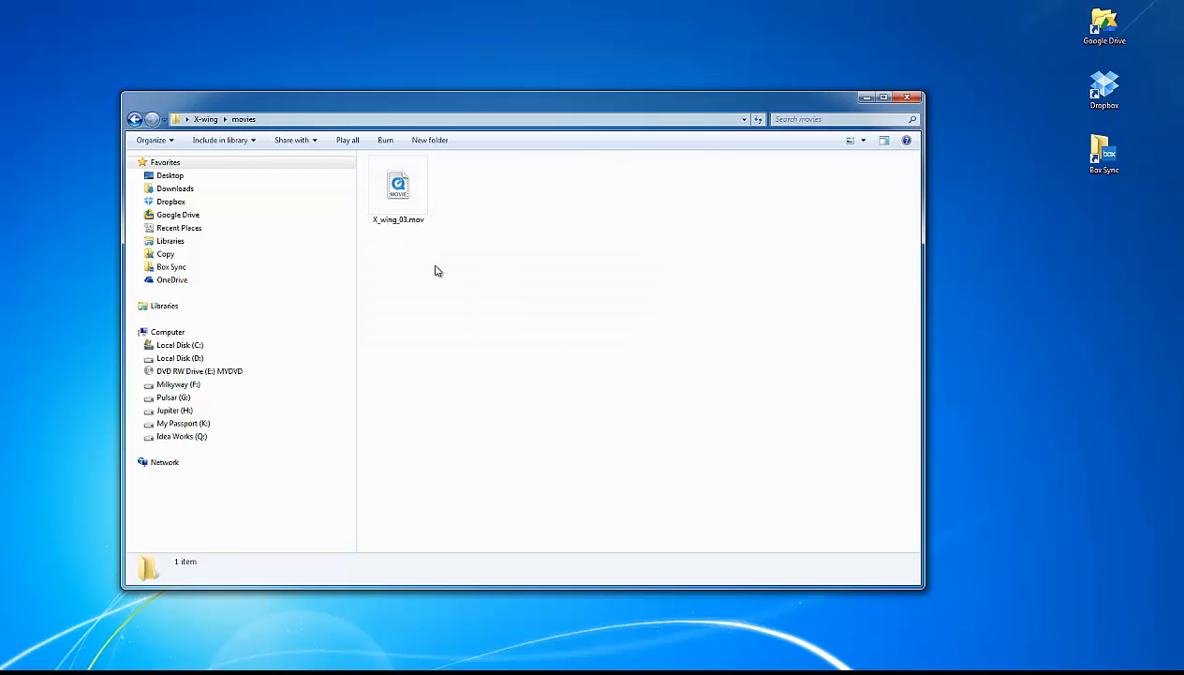
{"action": "left_click", "coordinate": [406, 200]}
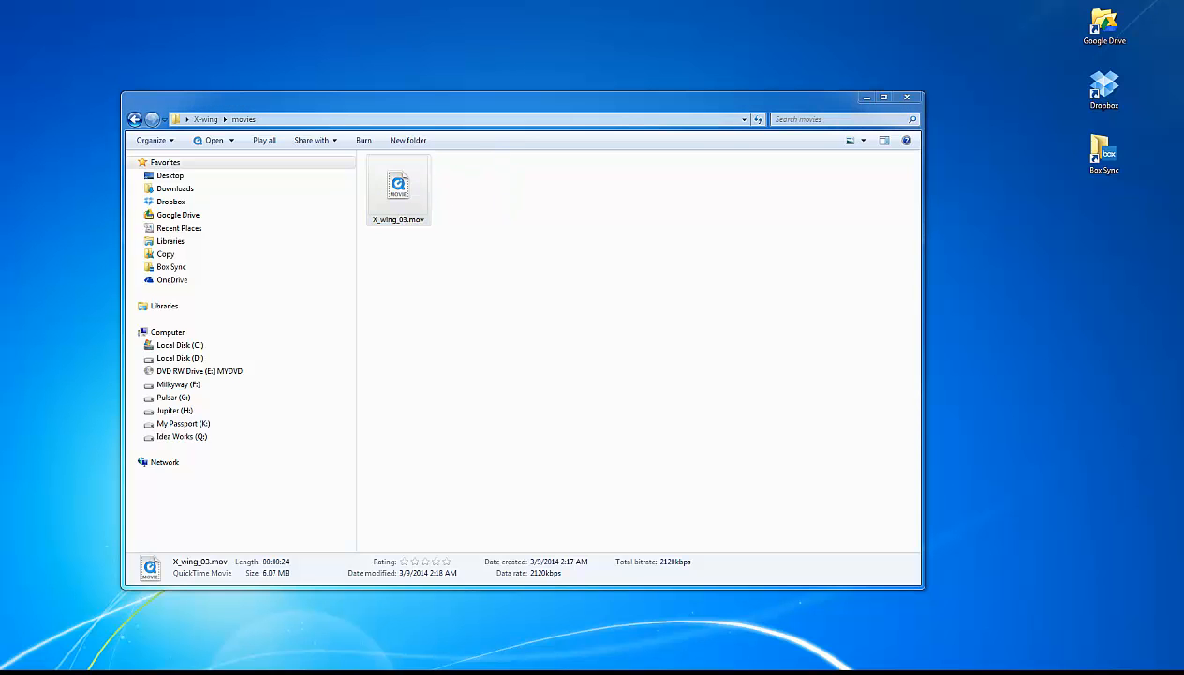
Play the X_wing_03 turntable movie to review it, and close the player and the folder window
{"action": "left_click", "coordinate": [600, 426]}
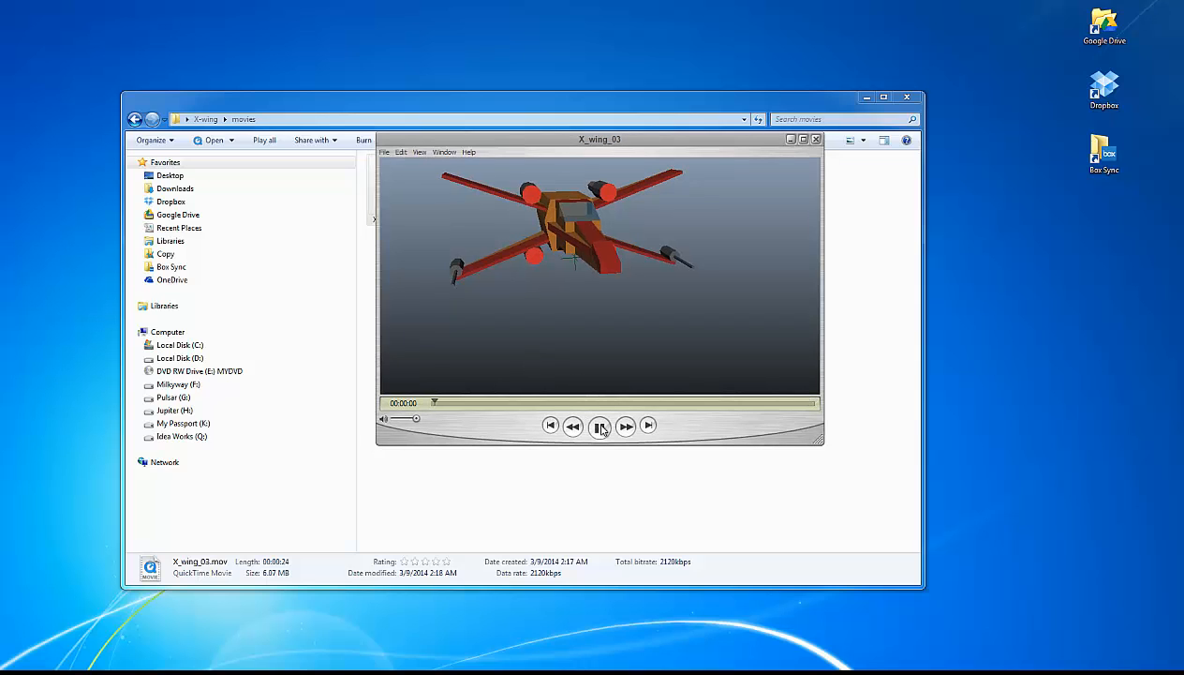
{"action": "left_click_drag", "start_coordinate": [570, 141], "coordinate": [475, 144]}
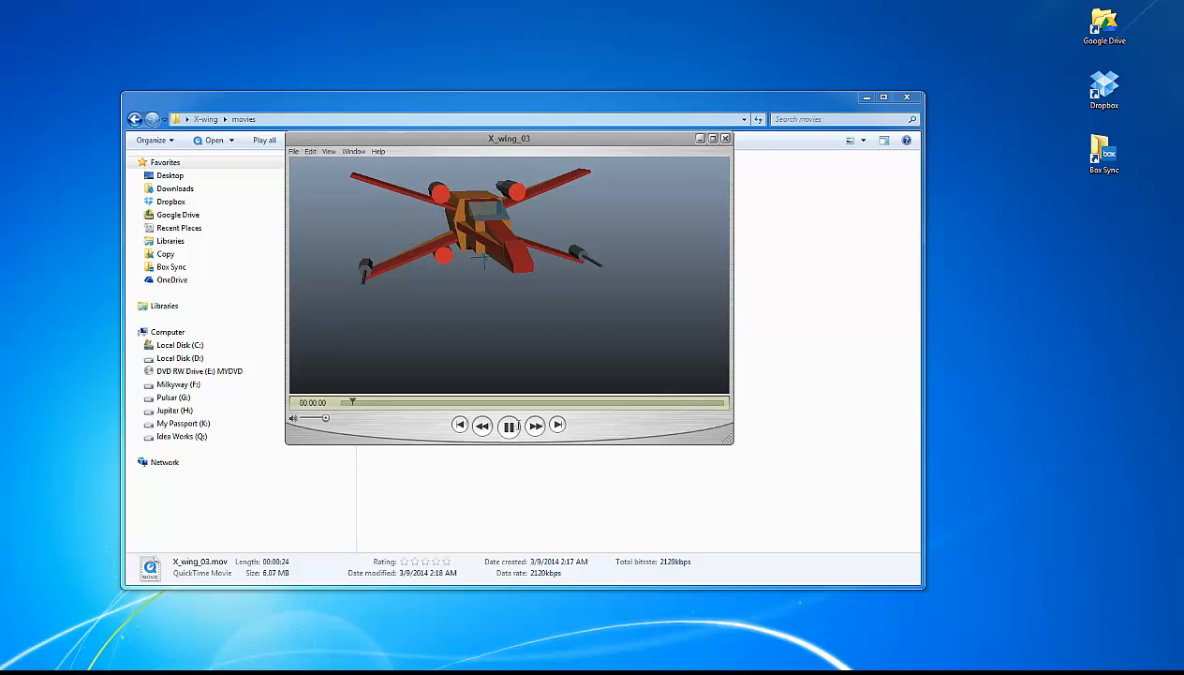
{"action": "left_click", "coordinate": [726, 138]}
{"action": "left_click", "coordinate": [907, 97]}
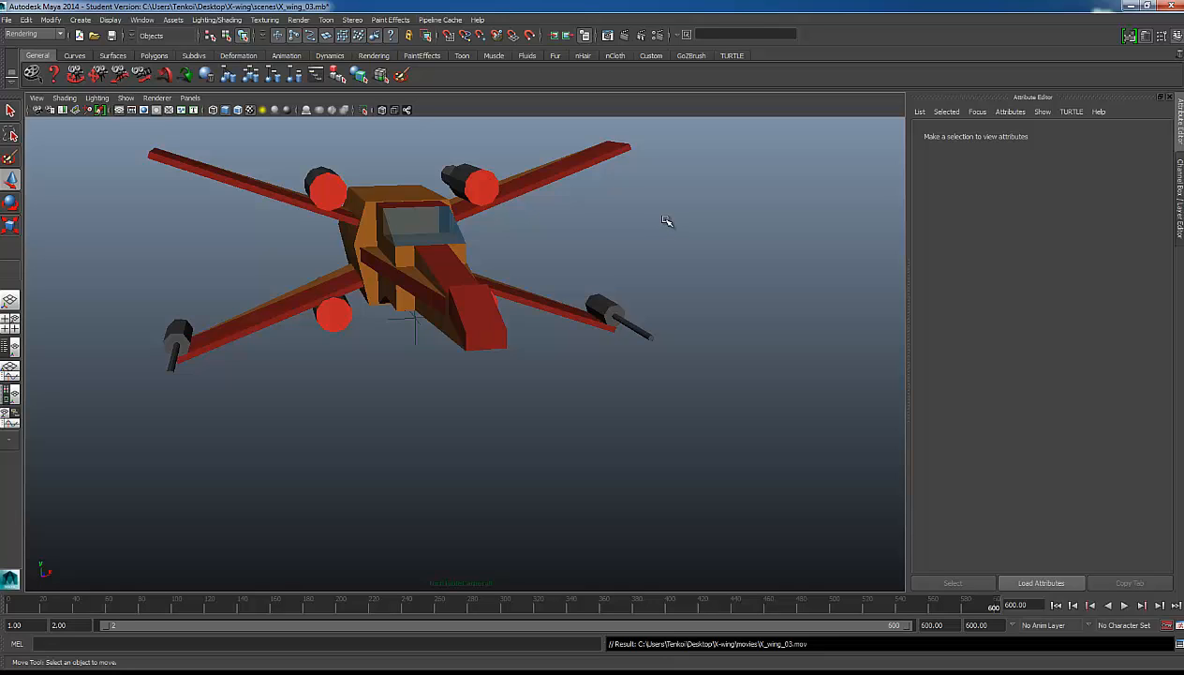
Open the render settings, look through their options, and choose Maya Software as the renderer
{"action": "left_click", "coordinate": [651, 35]}
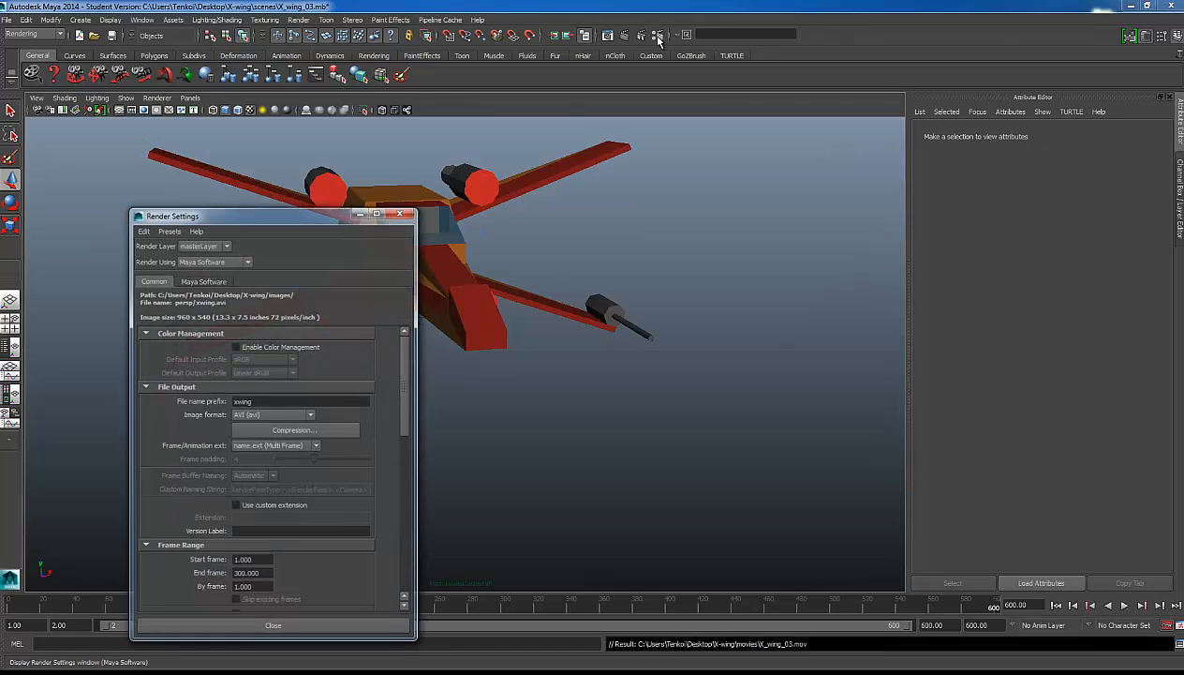
{"action": "left_click_drag", "start_coordinate": [289, 213], "coordinate": [528, 90]}
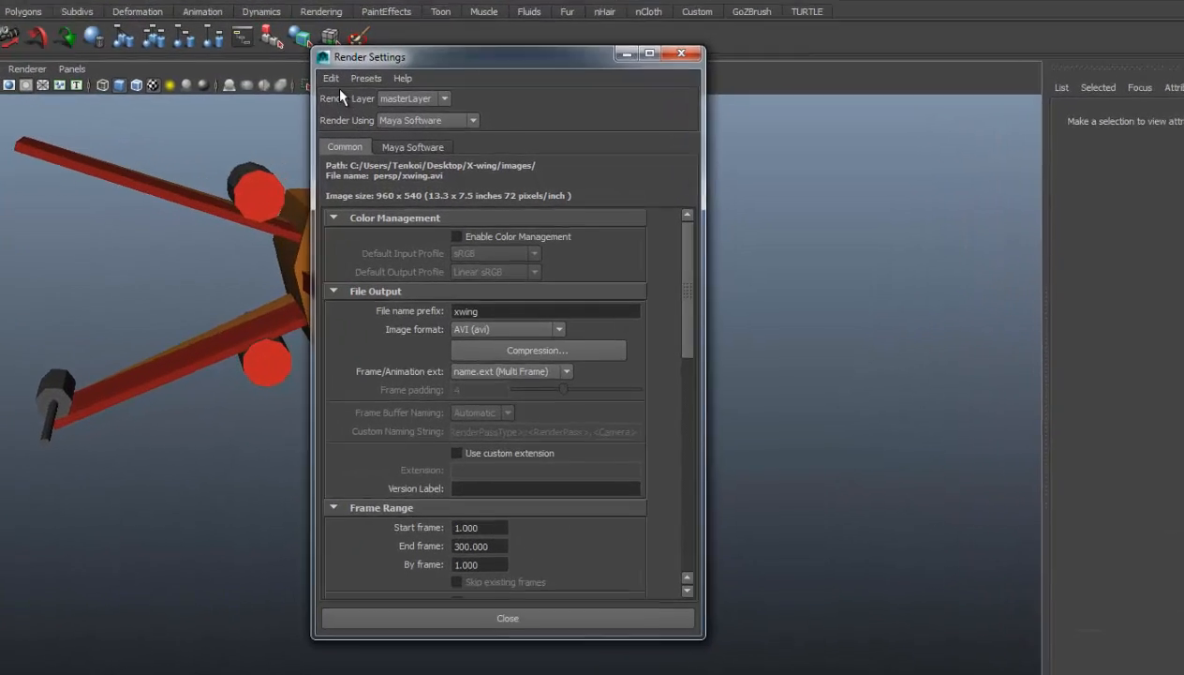
{"action": "left_click", "coordinate": [382, 104]}
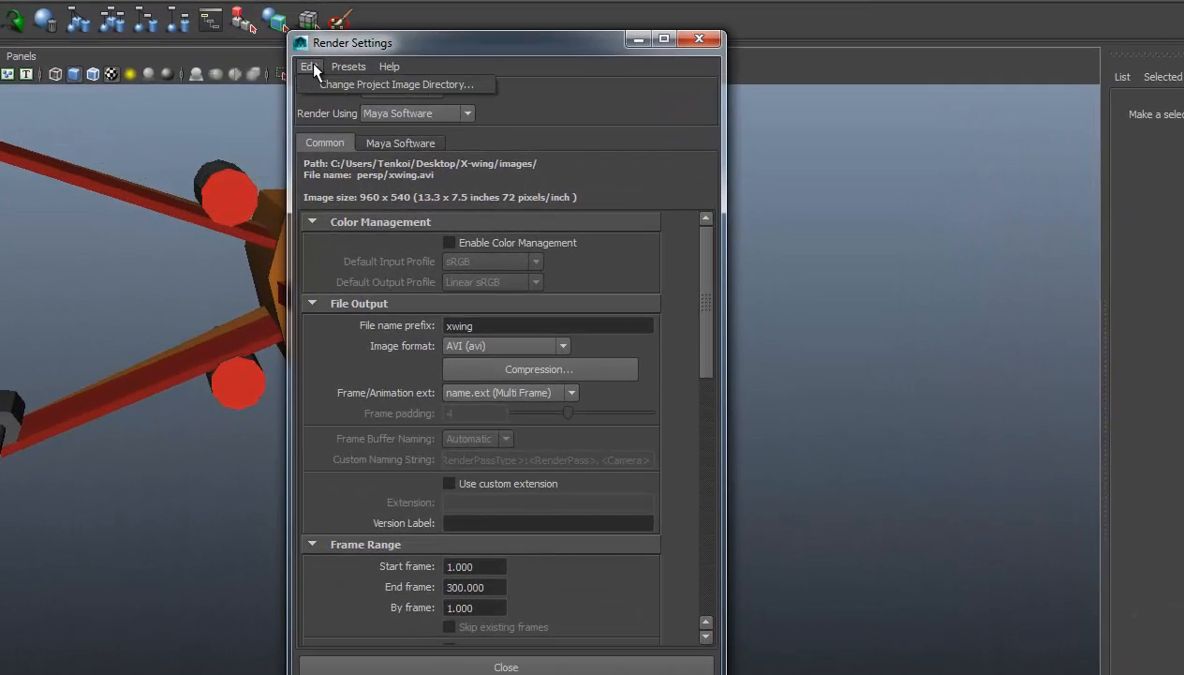
{"action": "left_click", "coordinate": [348, 62]}
{"action": "left_click", "coordinate": [307, 66]}
{"action": "left_click", "coordinate": [568, 96]}
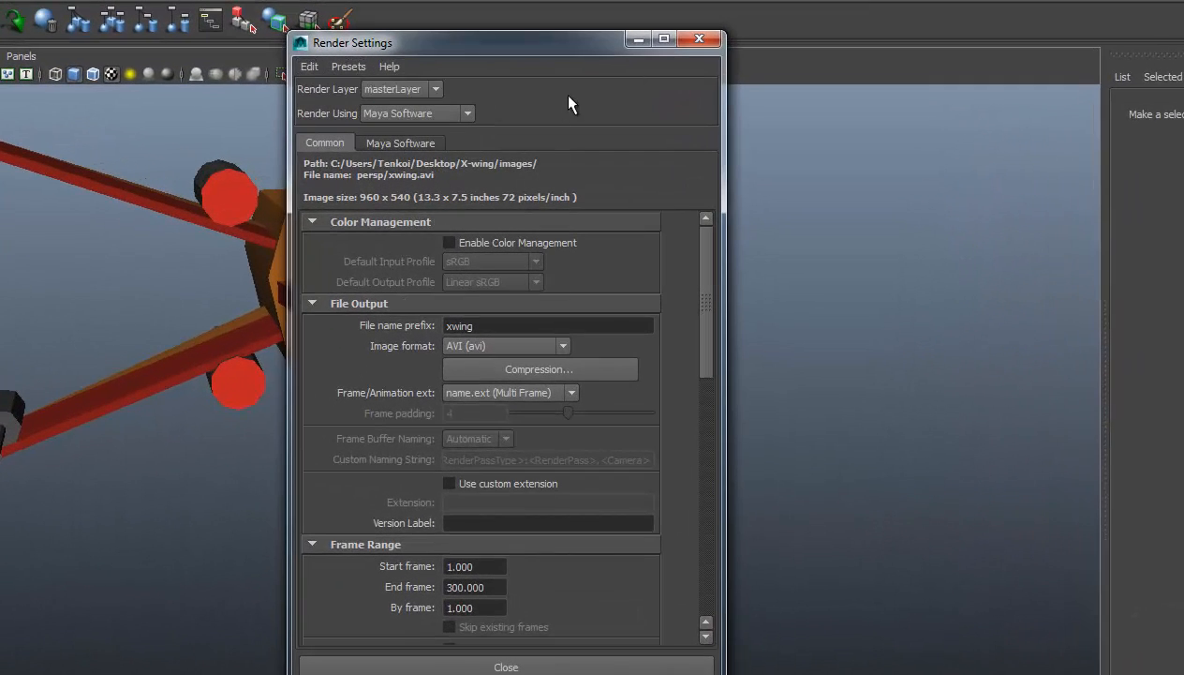
{"action": "left_click", "coordinate": [451, 114]}
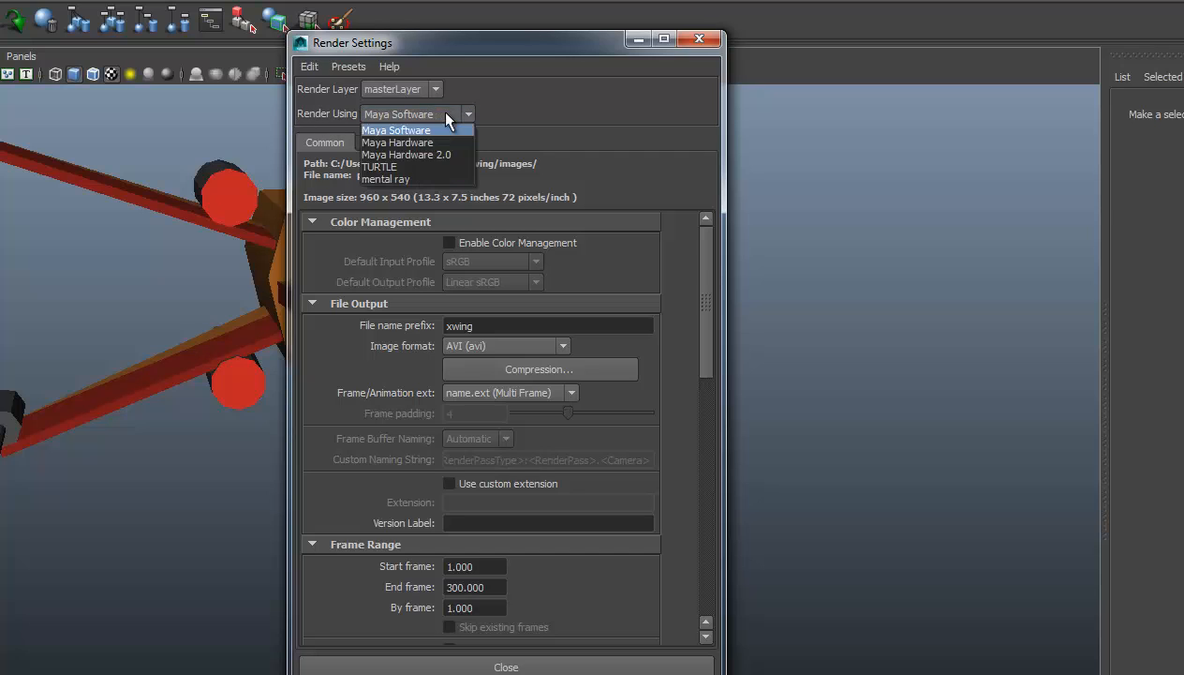
{"action": "left_click", "coordinate": [435, 127]}
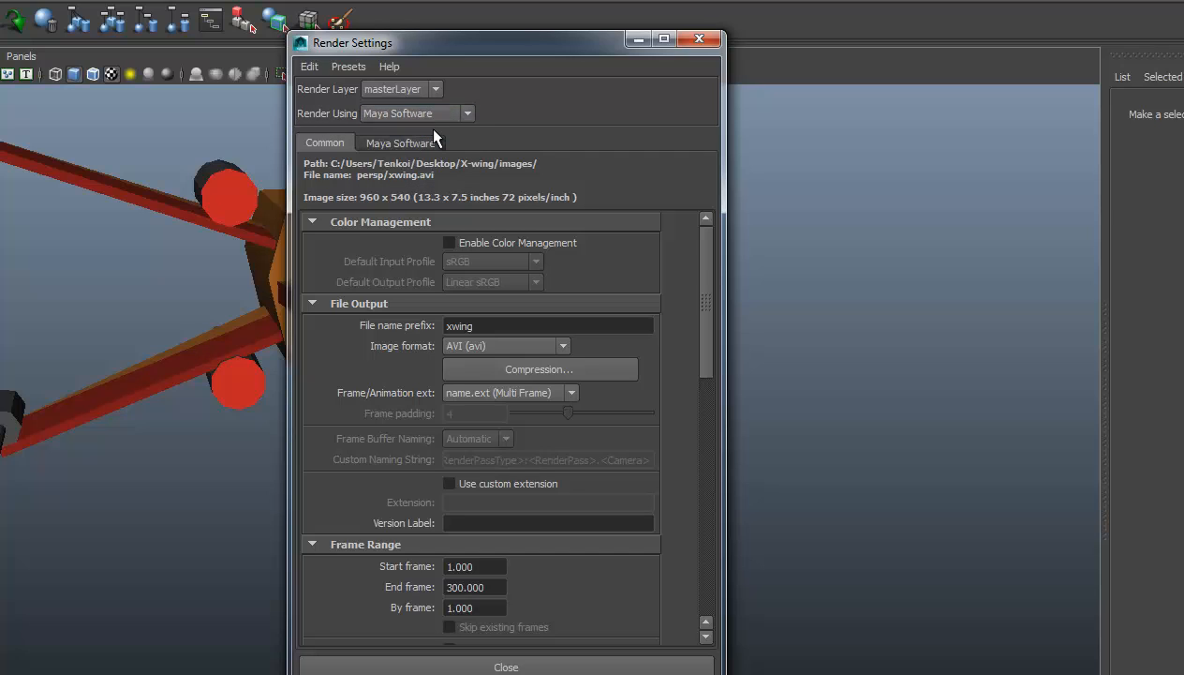
Set the render's file name prefix to xwing_final and its image format to AVI (avi)
{"action": "left_click", "coordinate": [494, 328]}
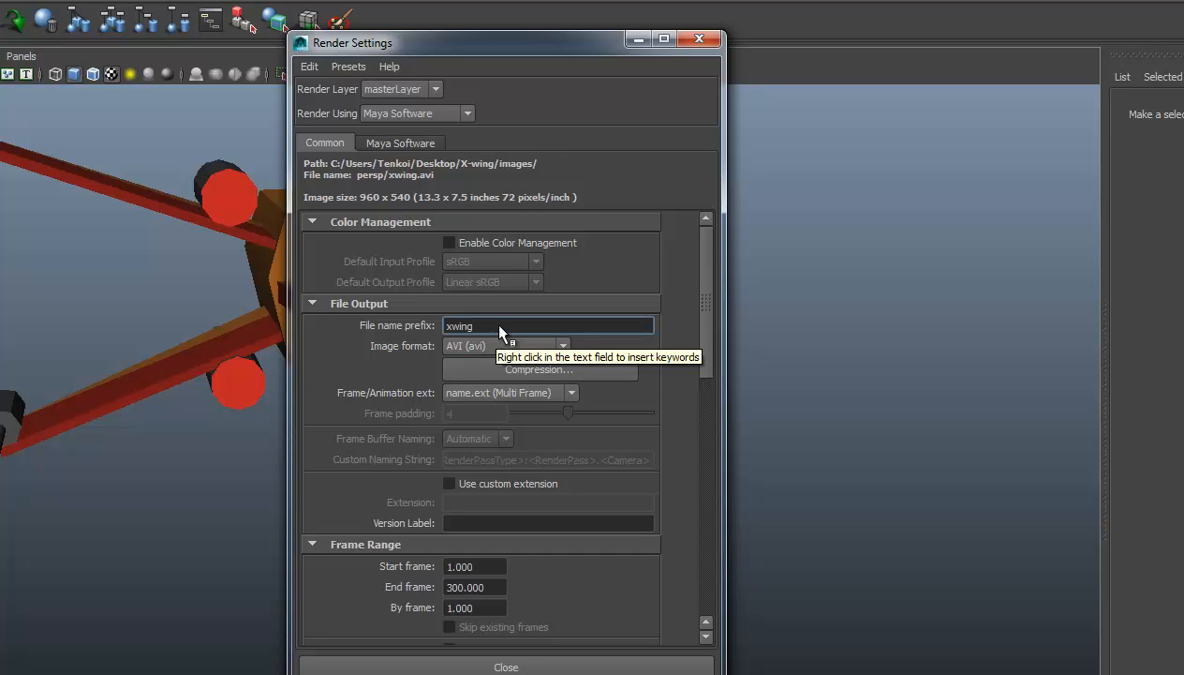
{"action": "type", "text": "_final"}
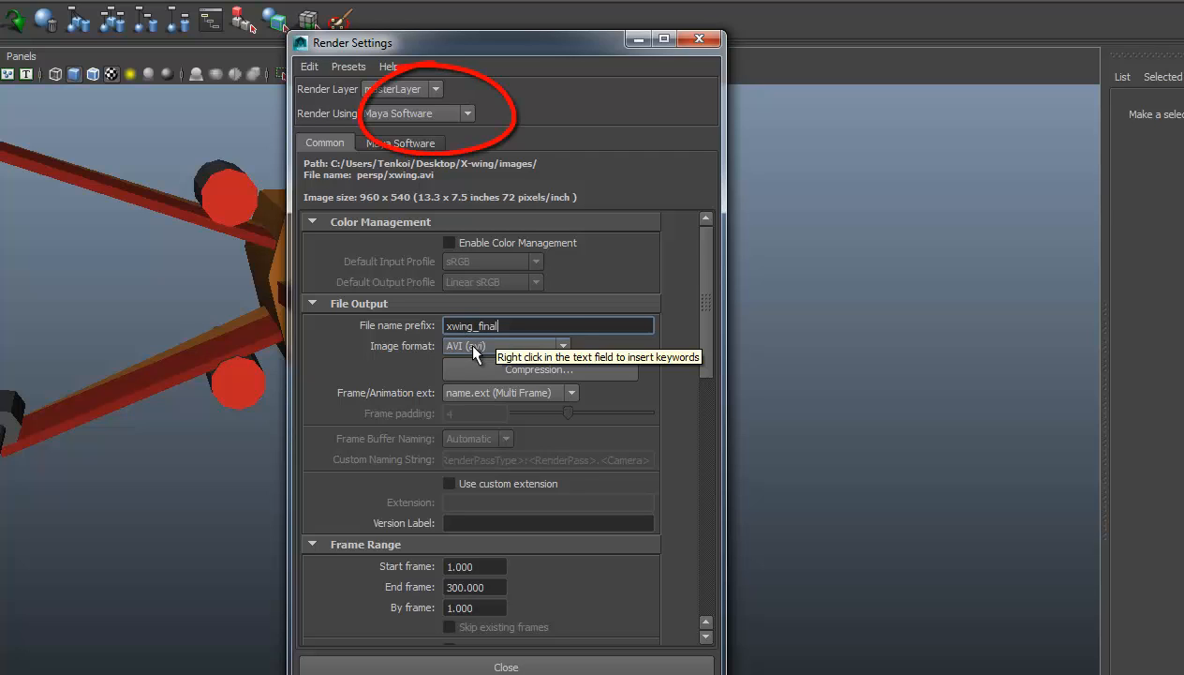
{"action": "left_click", "coordinate": [474, 347]}
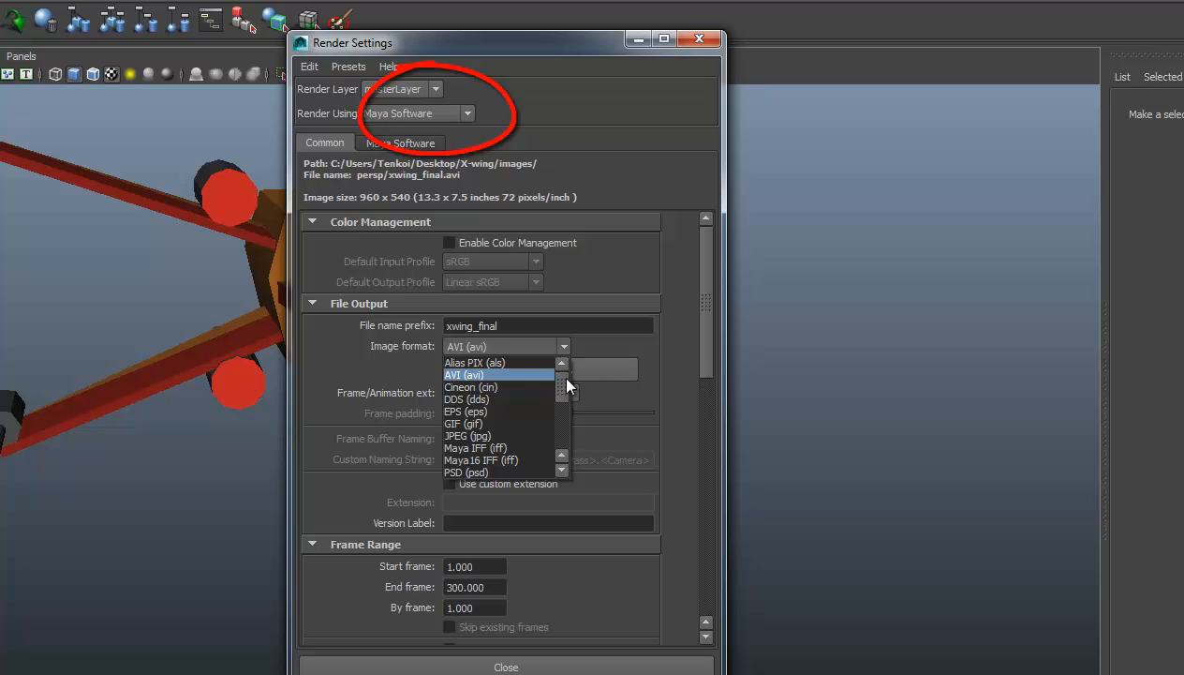
{"action": "mouse_move", "coordinate": [566, 378]}
{"action": "left_mouse_down"}
{"action": "mouse_move", "coordinate": [566, 434]}
{"action": "mouse_move", "coordinate": [562, 389]}
{"action": "left_mouse_up"}
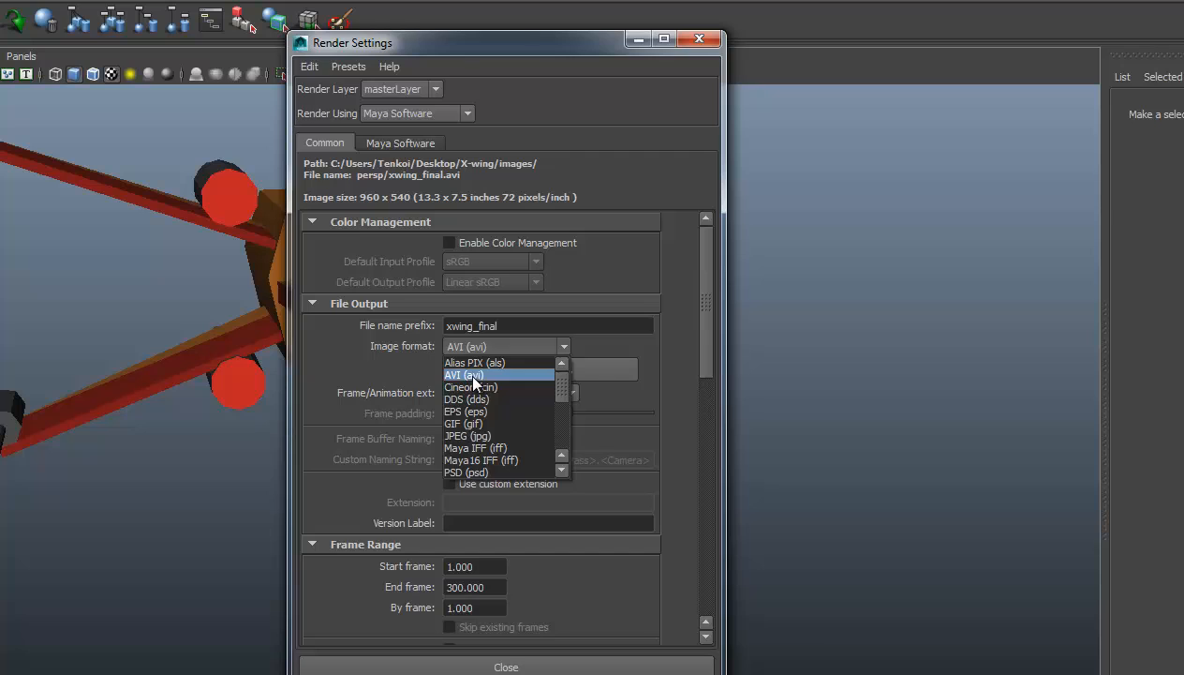
{"action": "left_click", "coordinate": [473, 375]}
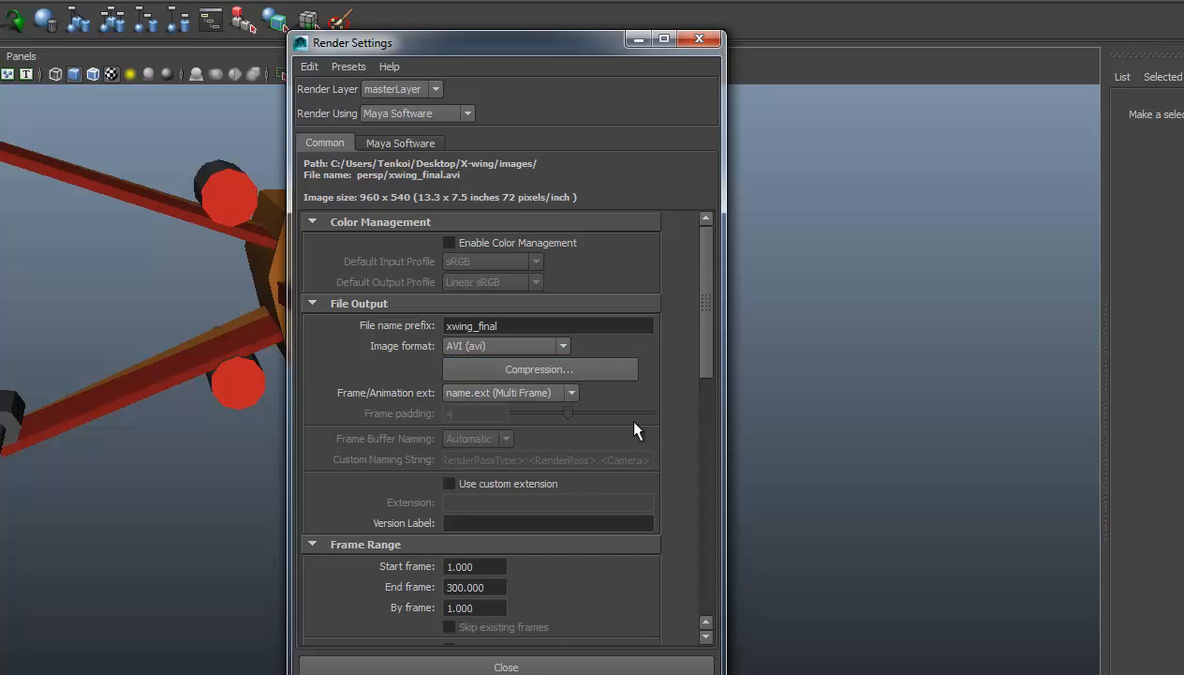
Set the end frame of the render's frame range to 600
{"action": "scroll", "coordinate": [554, 509], "scroll_direction": "down", "scroll_amount": 2}
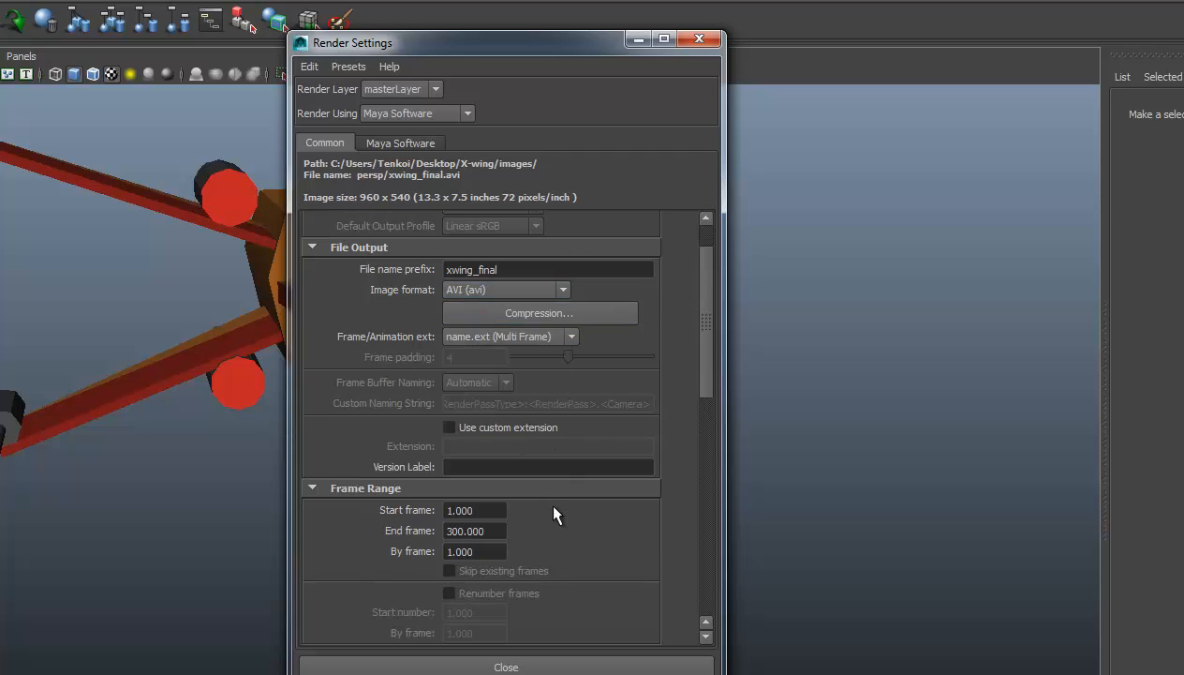
{"action": "double_click", "coordinate": [484, 530]}
{"action": "left_click_drag", "start_coordinate": [483, 527], "coordinate": [412, 534]}
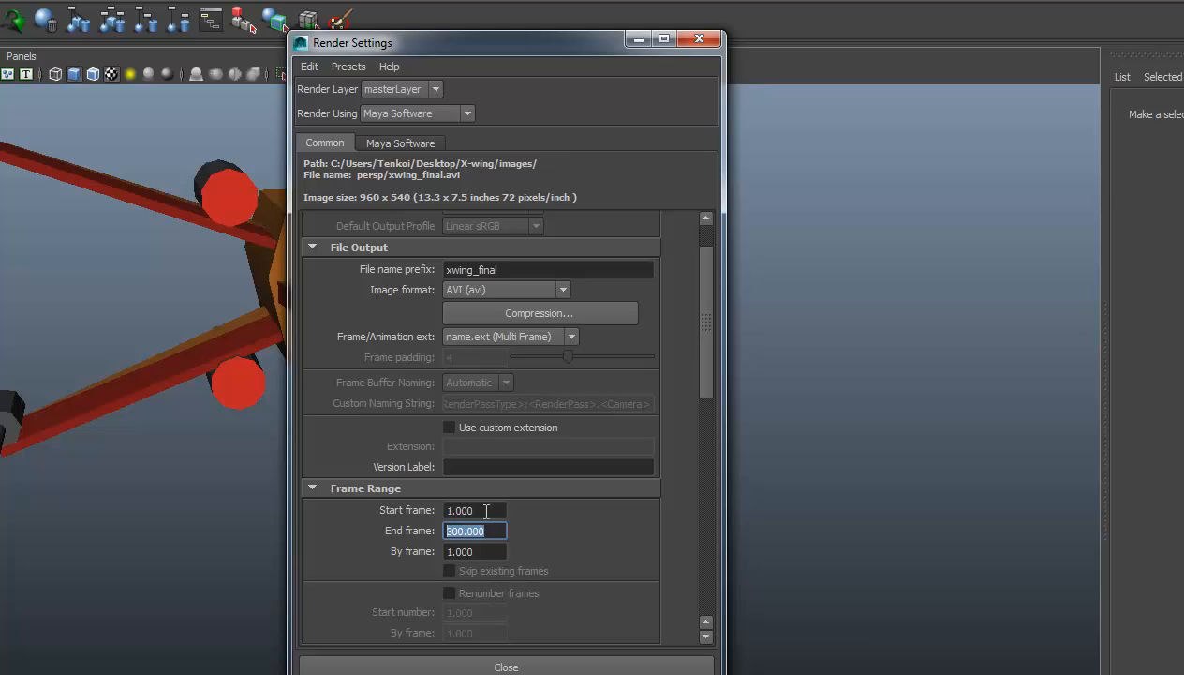
{"action": "type", "text": "600"}
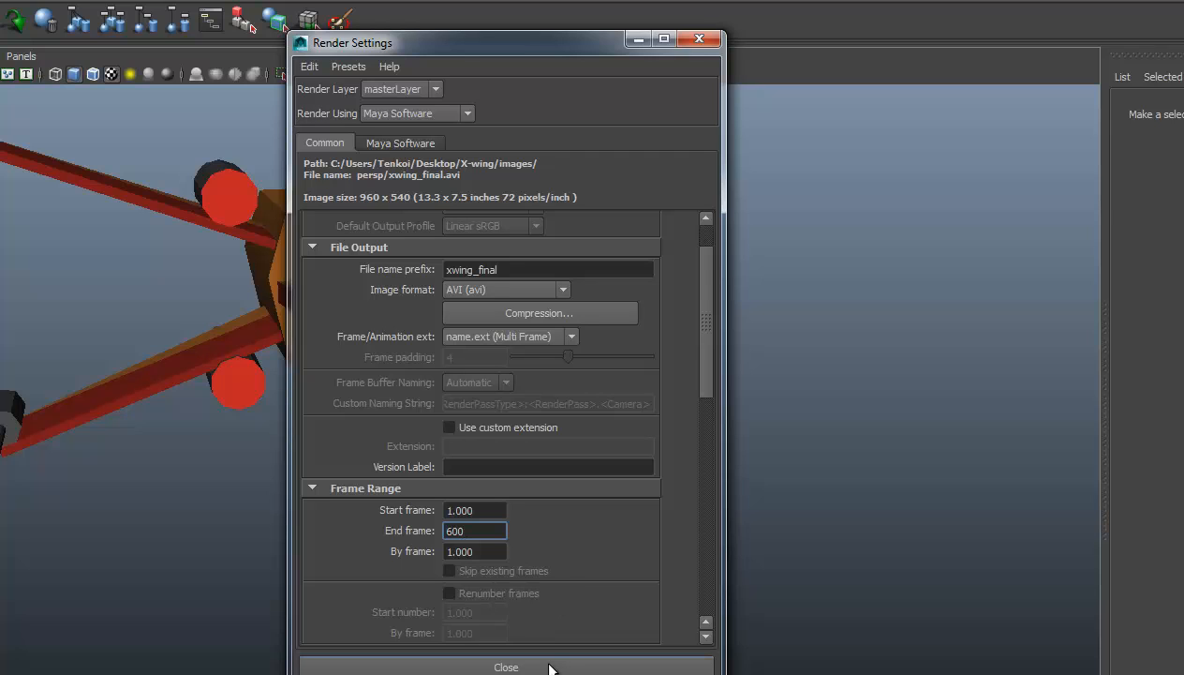
Set the Maya Software anti-aliasing quality to Production quality and look over the remaining quality settings
{"action": "left_click", "coordinate": [408, 144]}
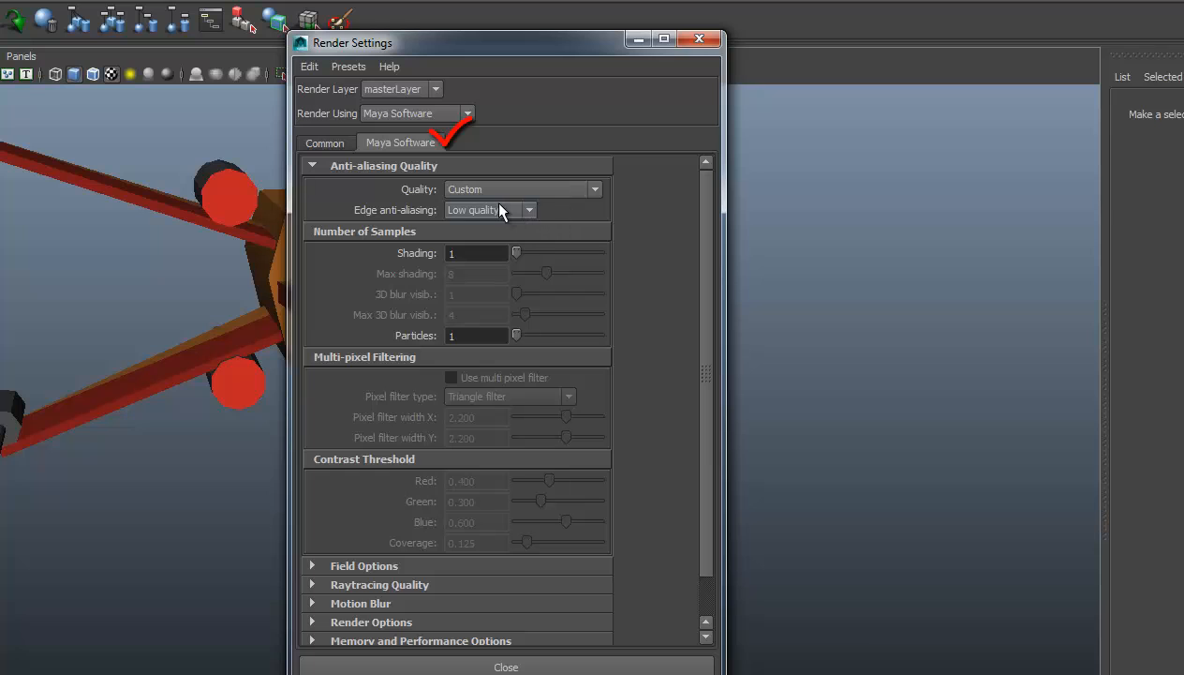
{"action": "left_click", "coordinate": [475, 188]}
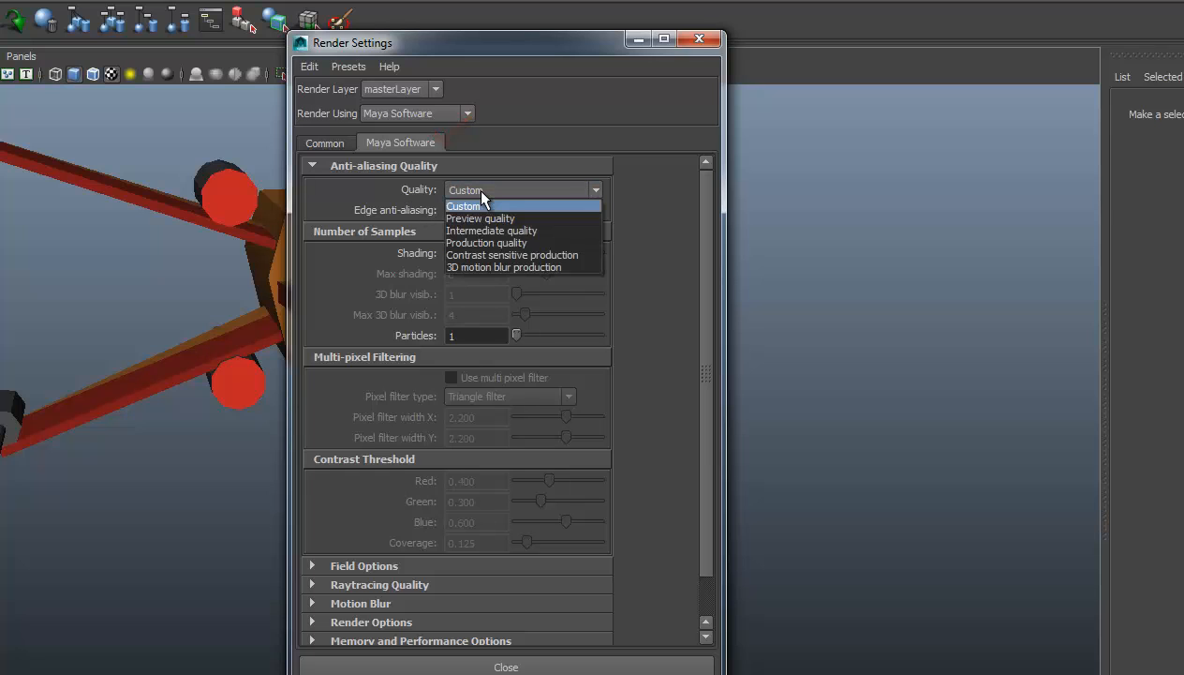
{"action": "left_click", "coordinate": [489, 242]}
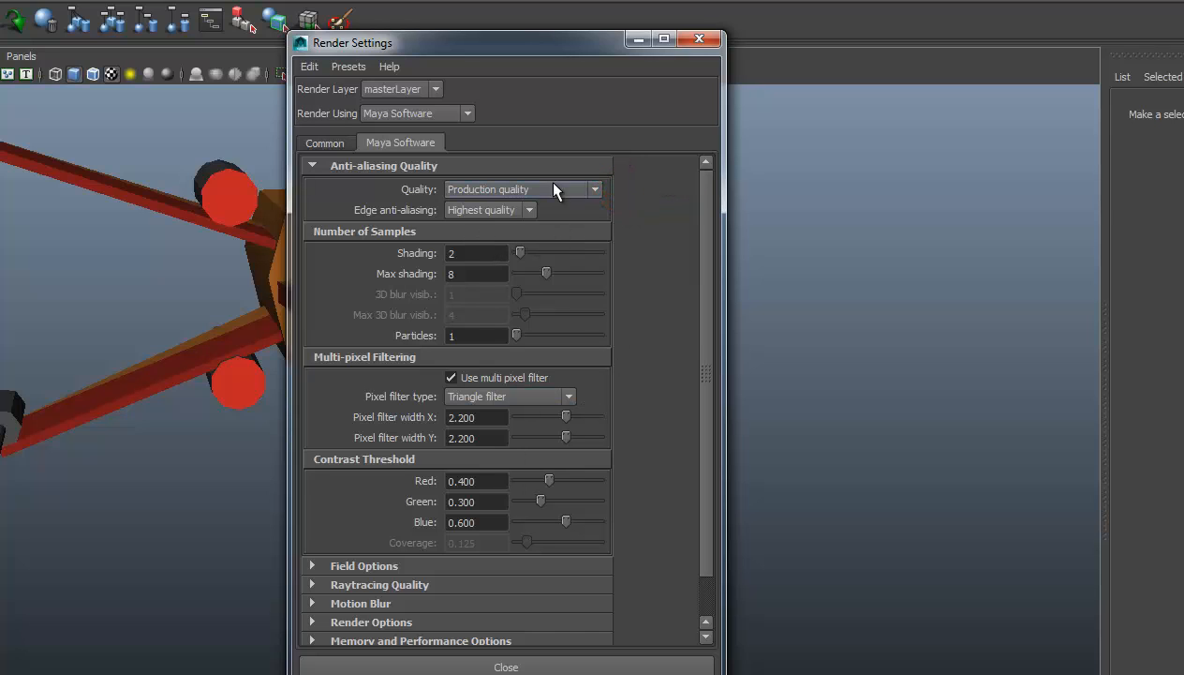
{"action": "scroll", "coordinate": [452, 458], "scroll_direction": "down", "scroll_amount": 1}
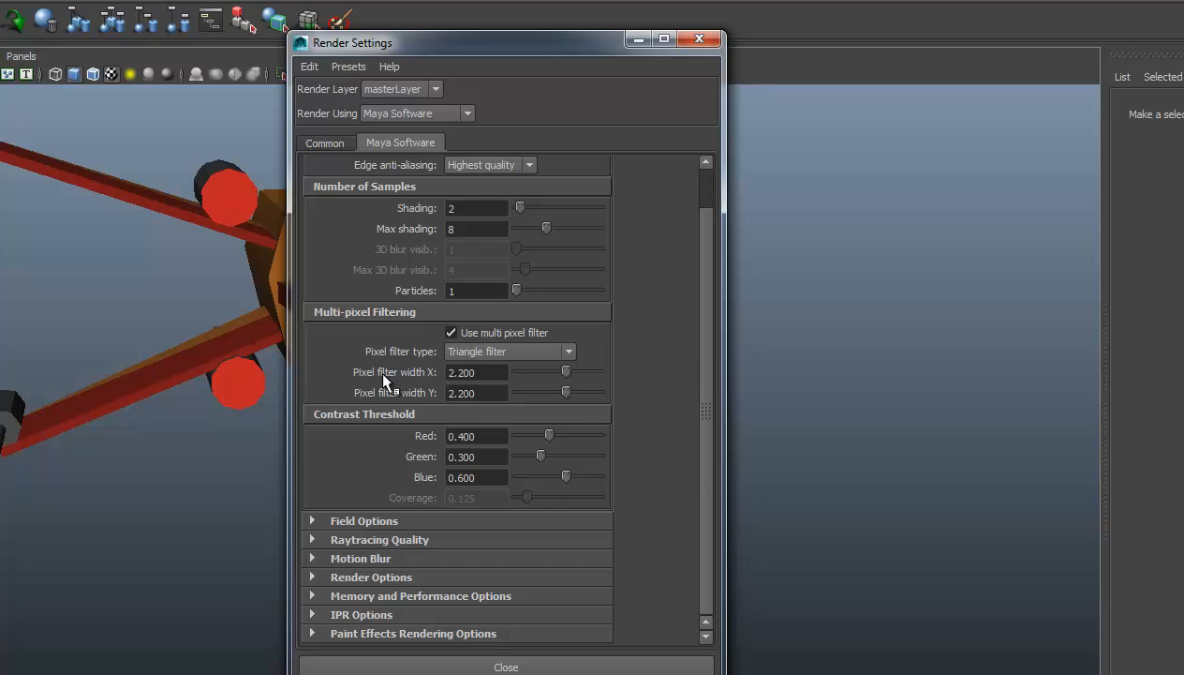
{"action": "scroll", "coordinate": [378, 369], "scroll_direction": "up", "scroll_amount": 1}
Remove persp, turnTableCamera1, turnTableCamera3 and turnTableCamera5 from the renderable cameras, leaving only turnTableCamera6
{"action": "left_click", "coordinate": [330, 146]}
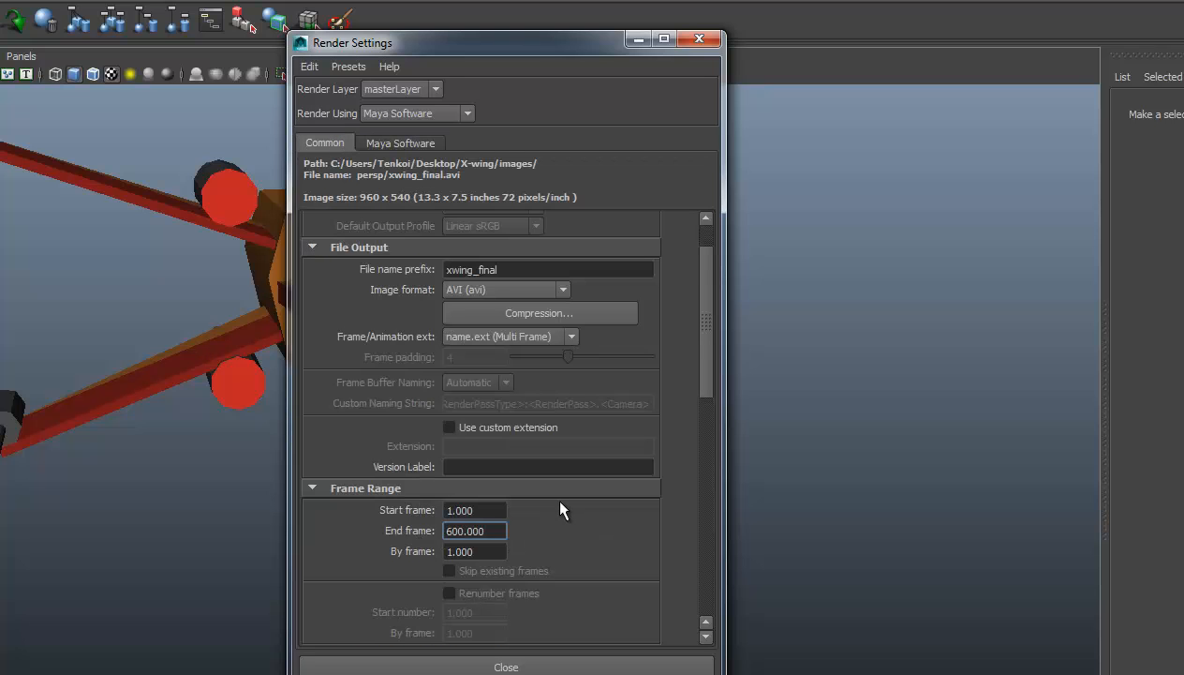
{"action": "scroll", "coordinate": [560, 509], "scroll_direction": "down", "scroll_amount": 3}
{"action": "scroll", "coordinate": [560, 509], "scroll_direction": "down", "scroll_amount": 7}
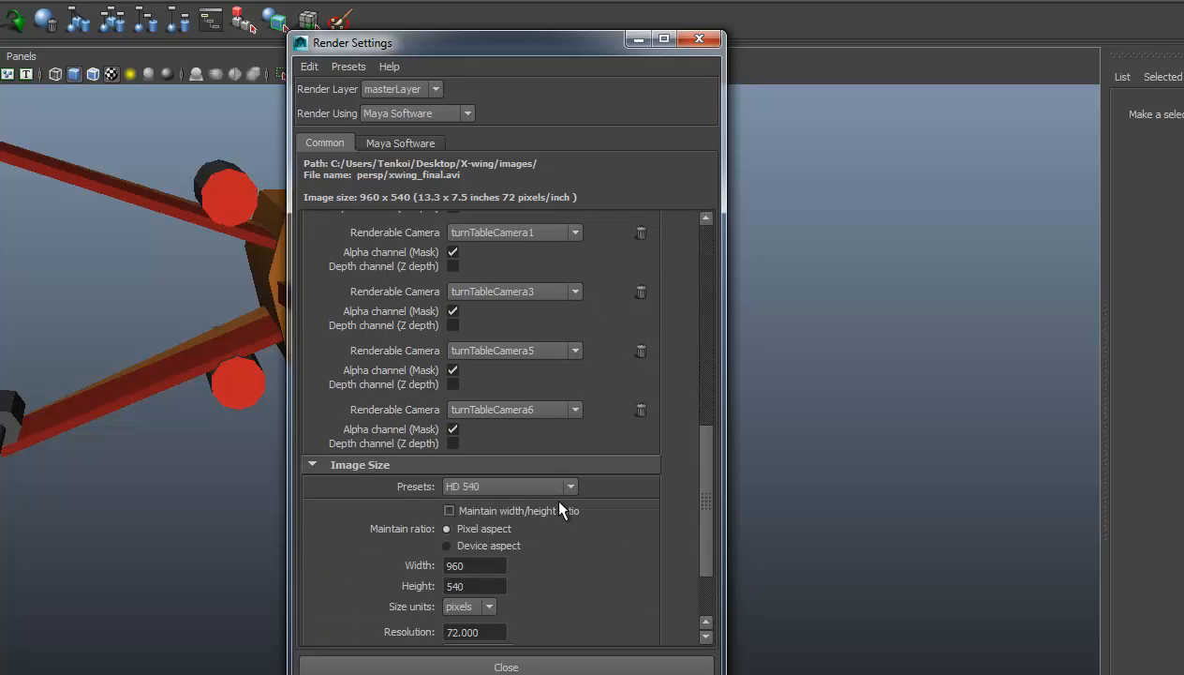
{"action": "scroll", "coordinate": [560, 511], "scroll_direction": "up", "scroll_amount": 1}
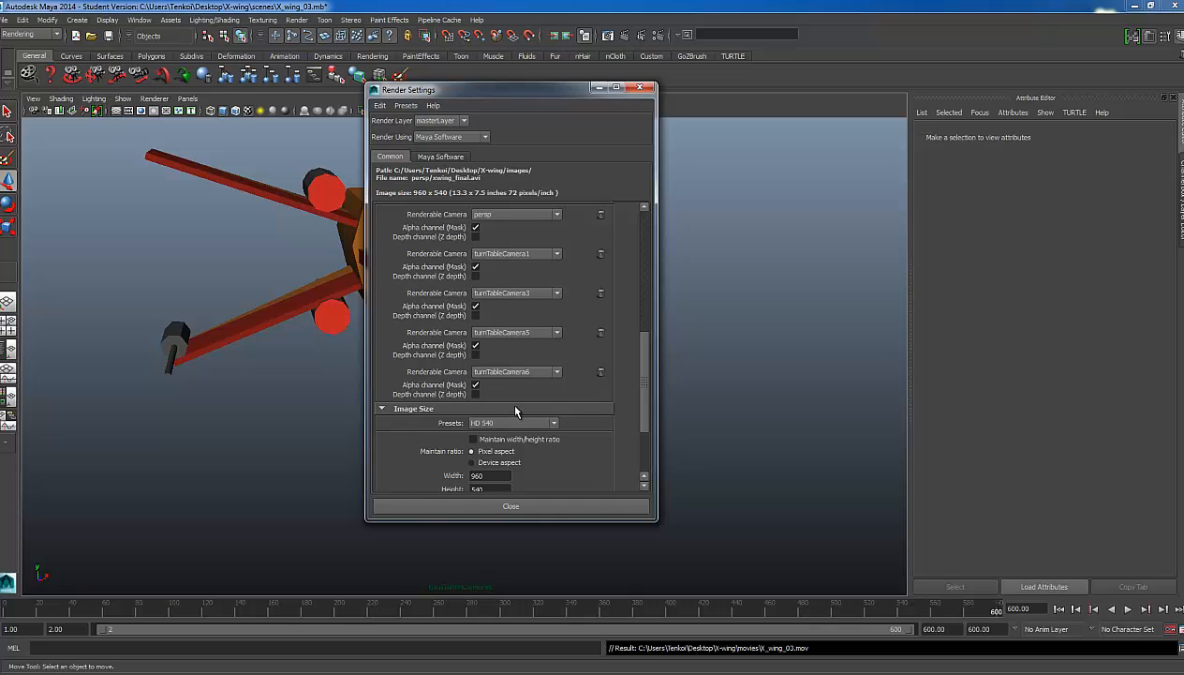
{"action": "left_click", "coordinate": [601, 332]}
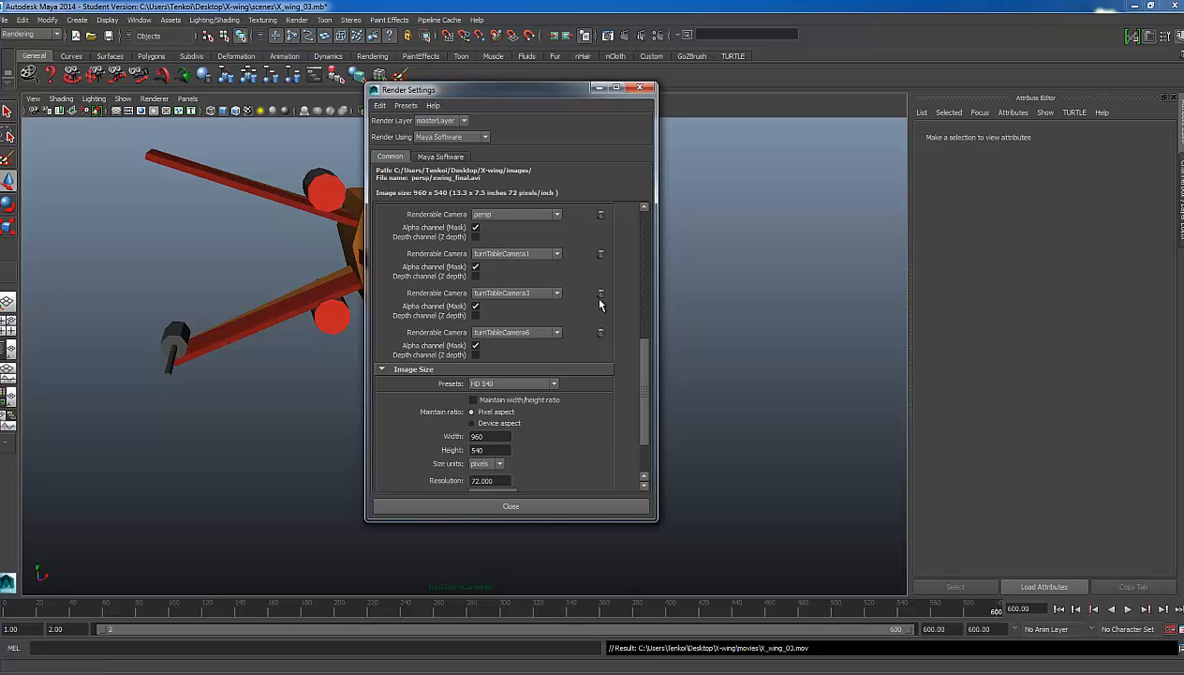
{"action": "left_click", "coordinate": [600, 290]}
{"action": "left_click", "coordinate": [599, 255]}
{"action": "left_click", "coordinate": [600, 225]}
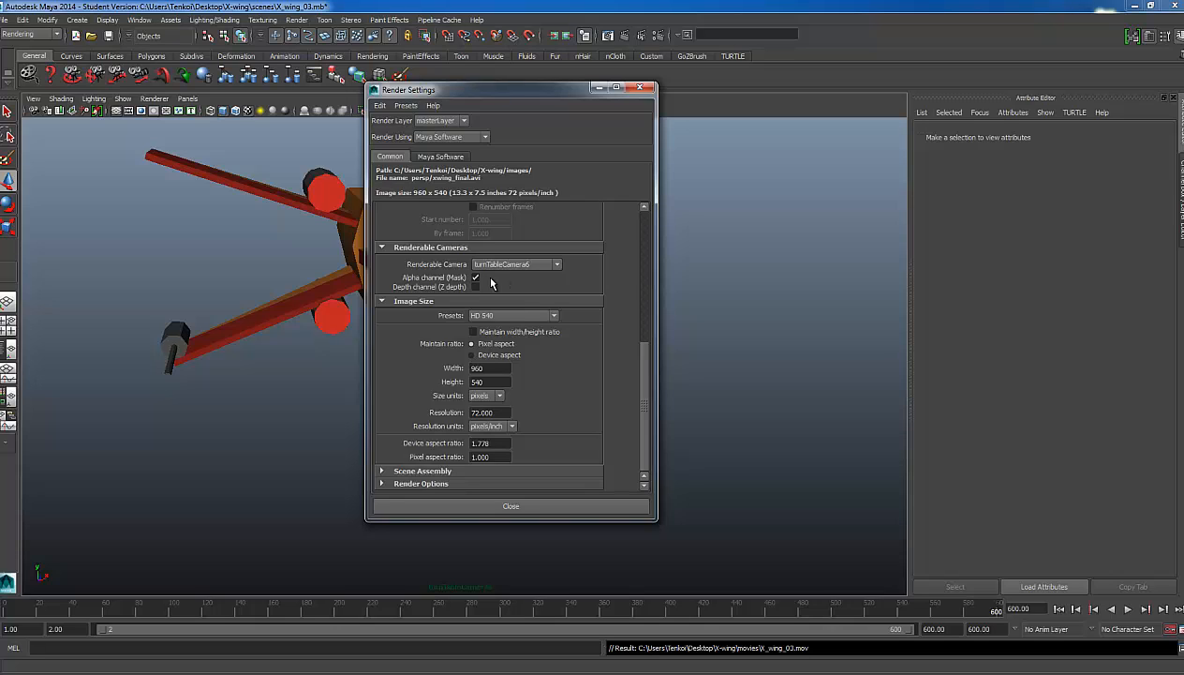
Set the image size preset to 640x480 and close the render settings
{"action": "left_click", "coordinate": [531, 317]}
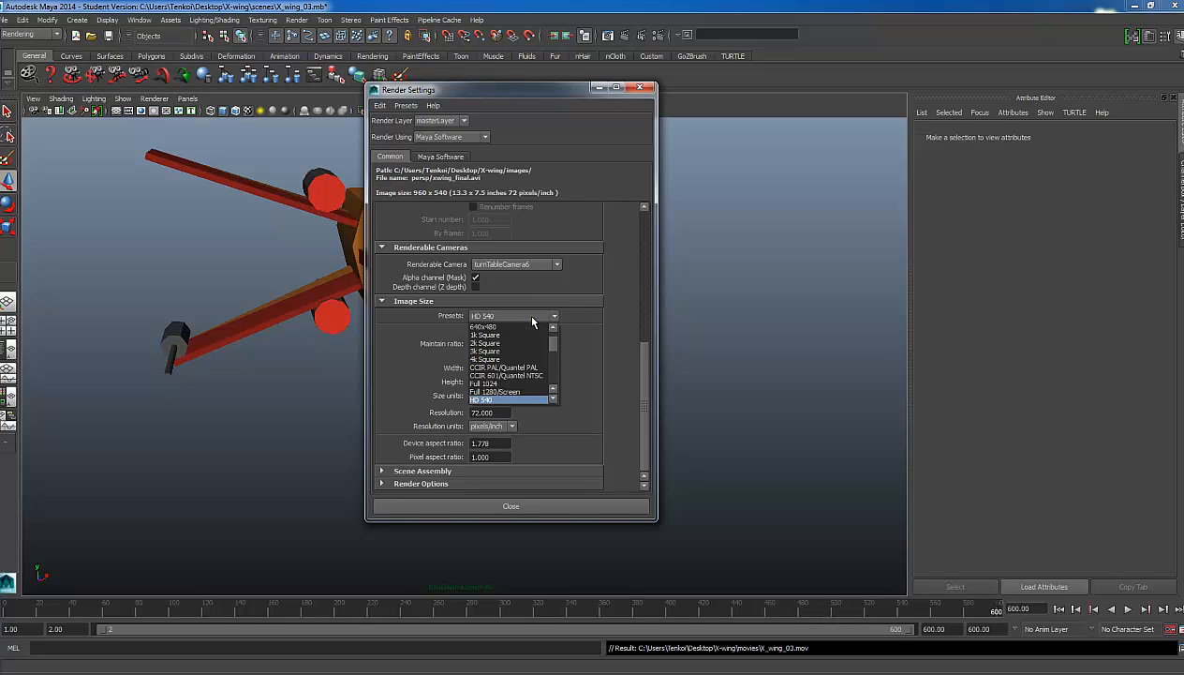
{"action": "left_click_drag", "start_coordinate": [556, 349], "coordinate": [557, 354]}
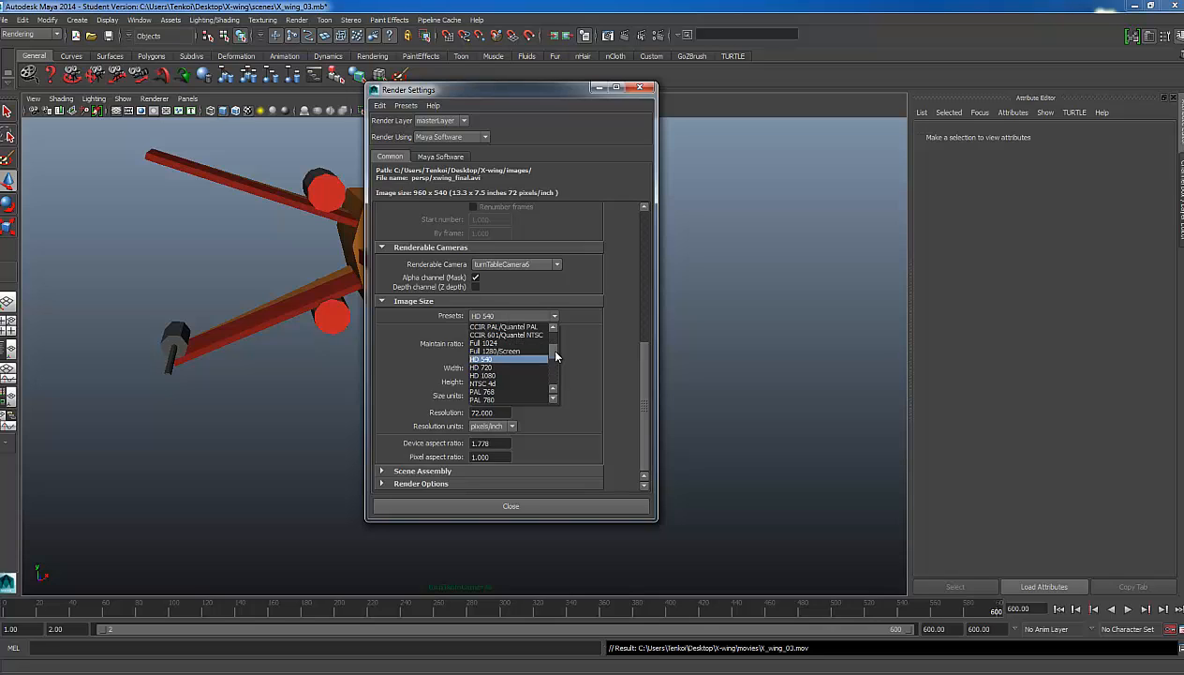
{"action": "left_click_drag", "start_coordinate": [556, 356], "coordinate": [549, 363]}
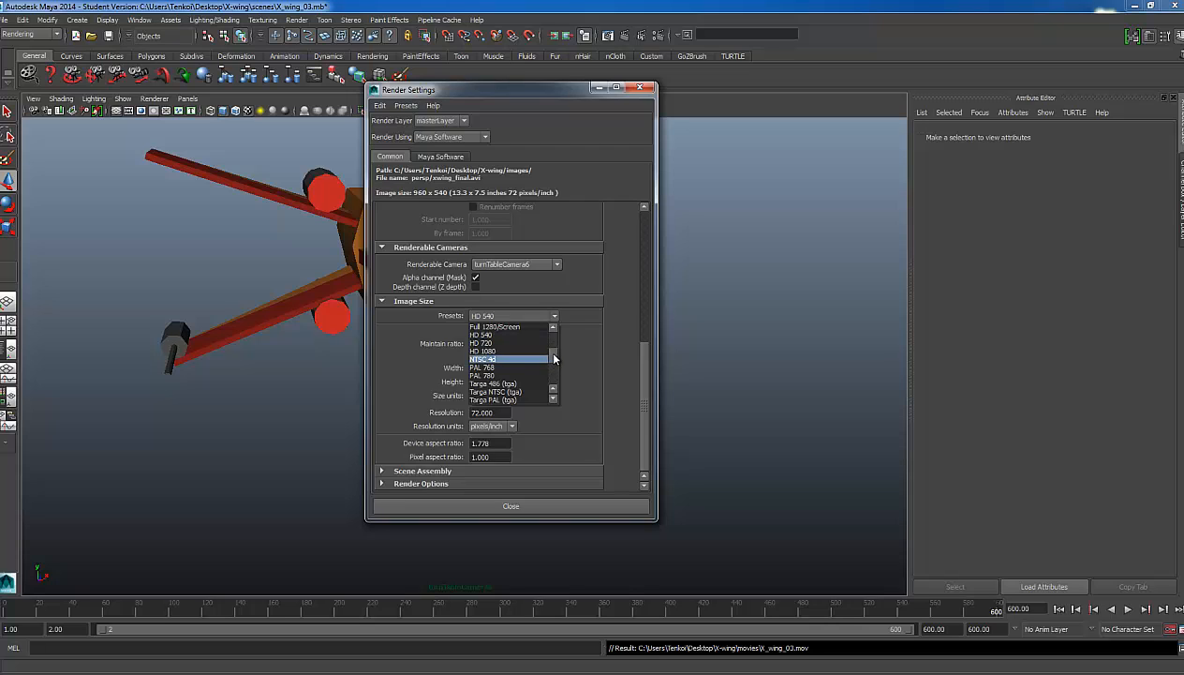
{"action": "left_click_drag", "start_coordinate": [554, 354], "coordinate": [559, 333]}
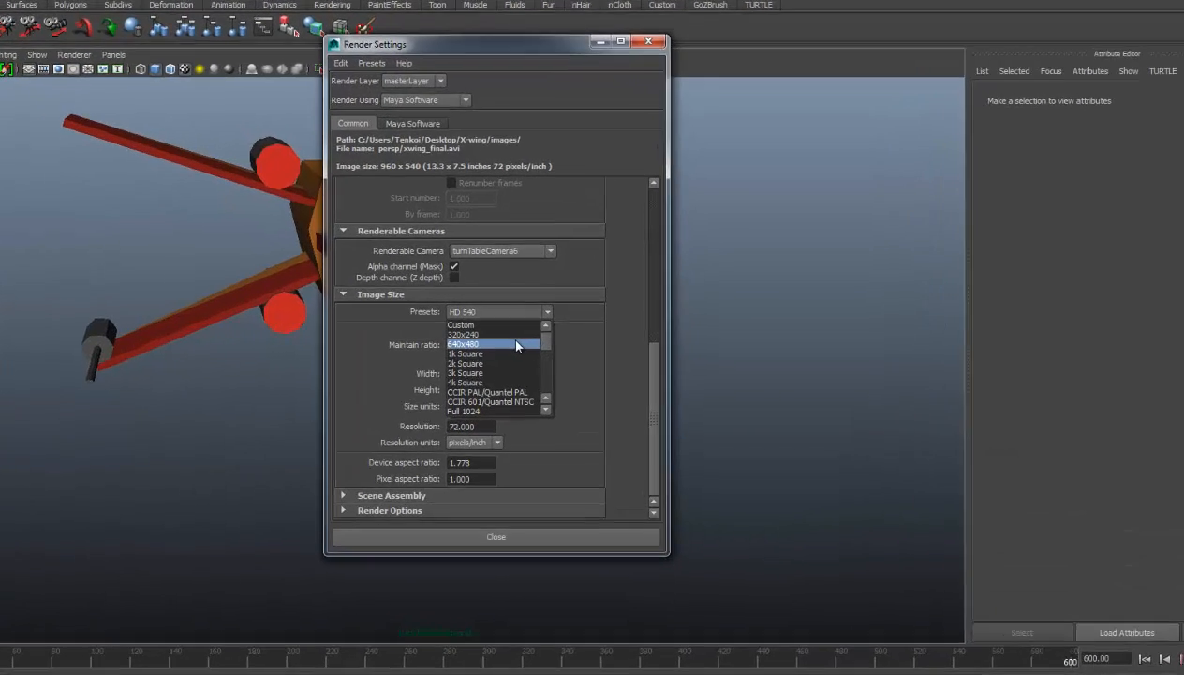
{"action": "left_click", "coordinate": [489, 346]}
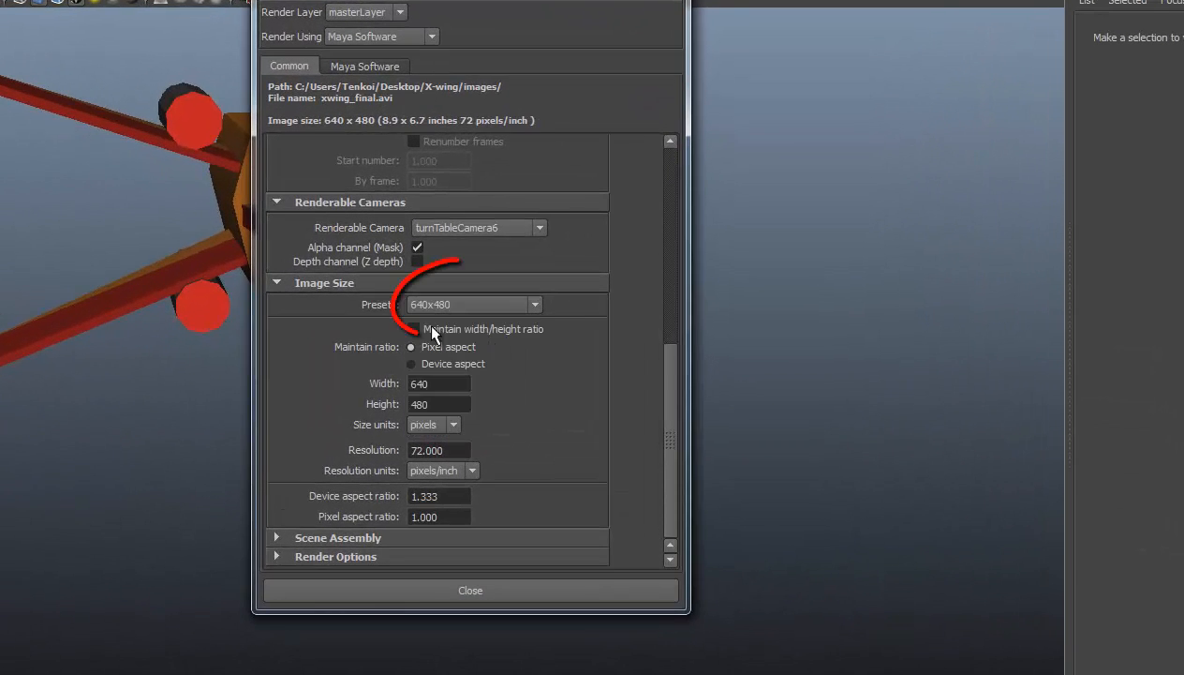
{"action": "left_click", "coordinate": [401, 592]}
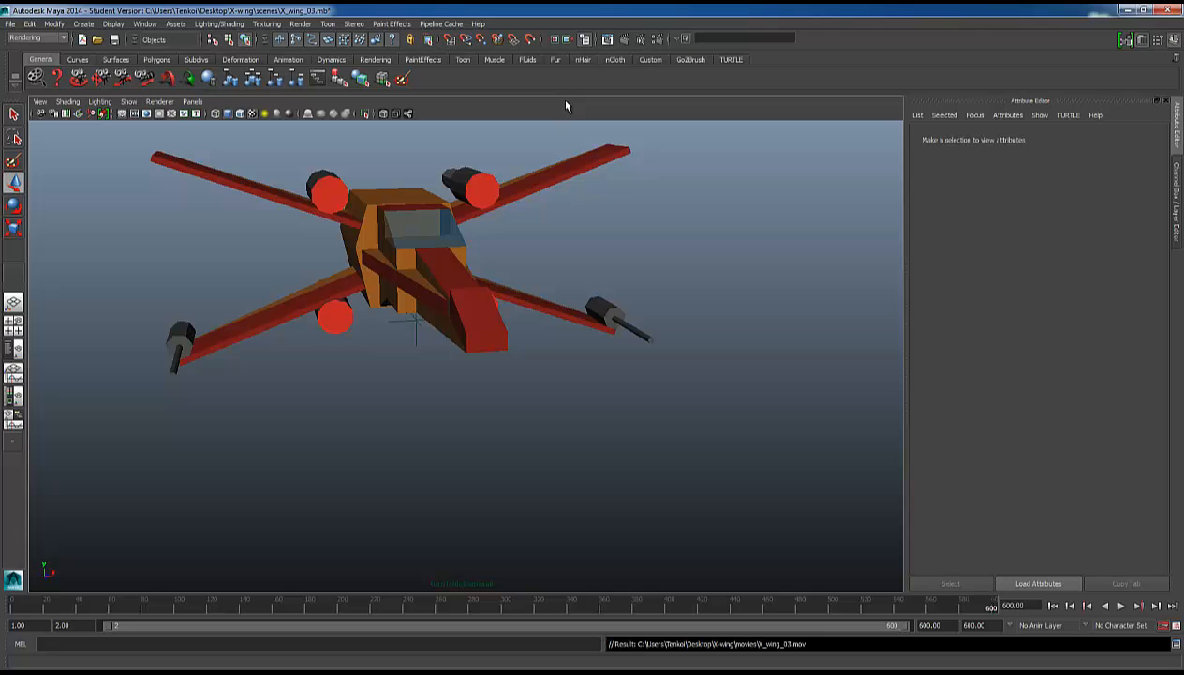
Open the Batch Render options, check the processor setting, and close them without rendering
{"action": "left_click", "coordinate": [301, 24]}
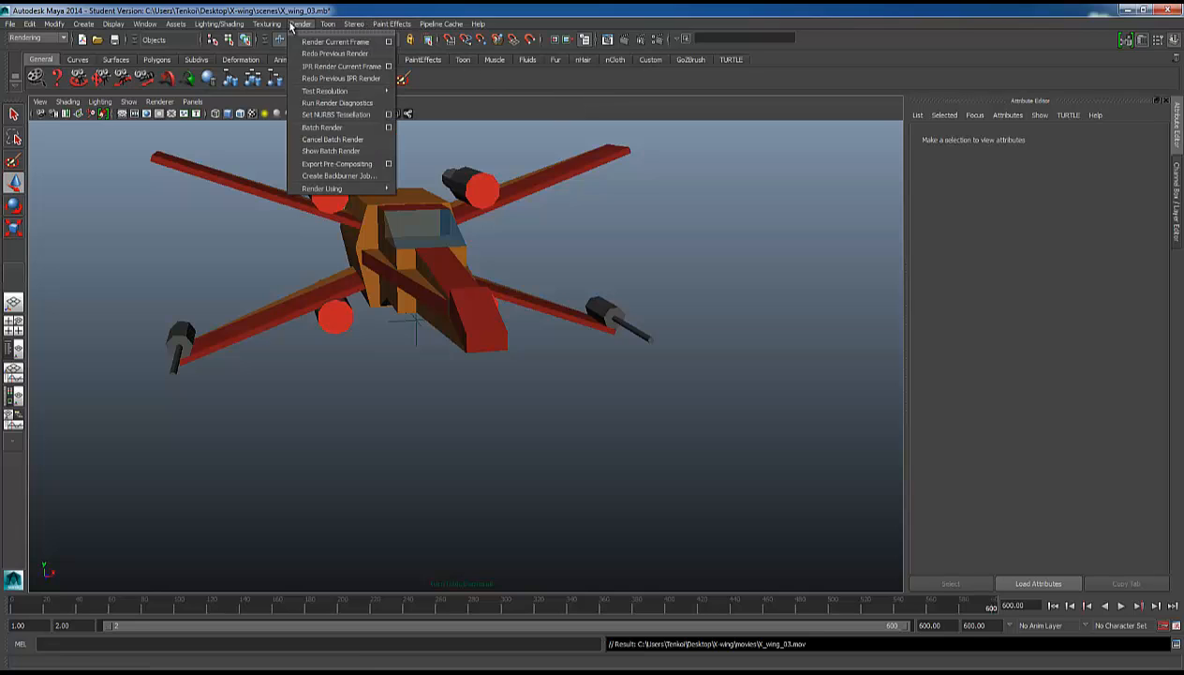
{"action": "left_click", "coordinate": [388, 129]}
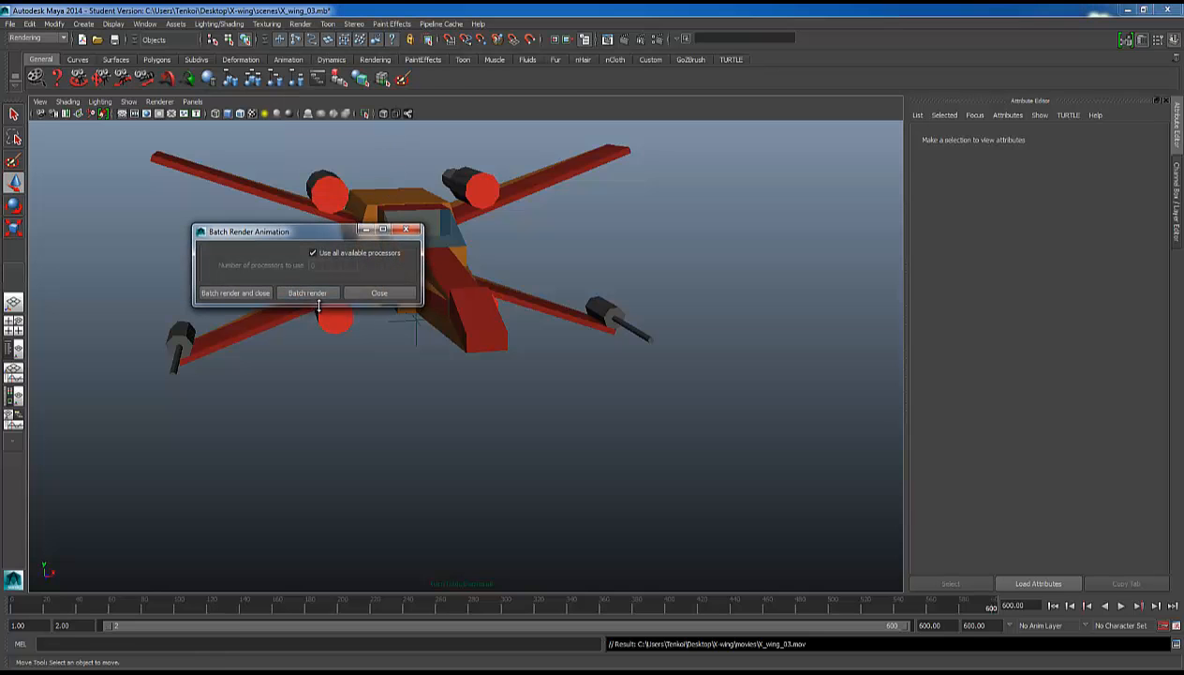
{"action": "left_click", "coordinate": [405, 298]}
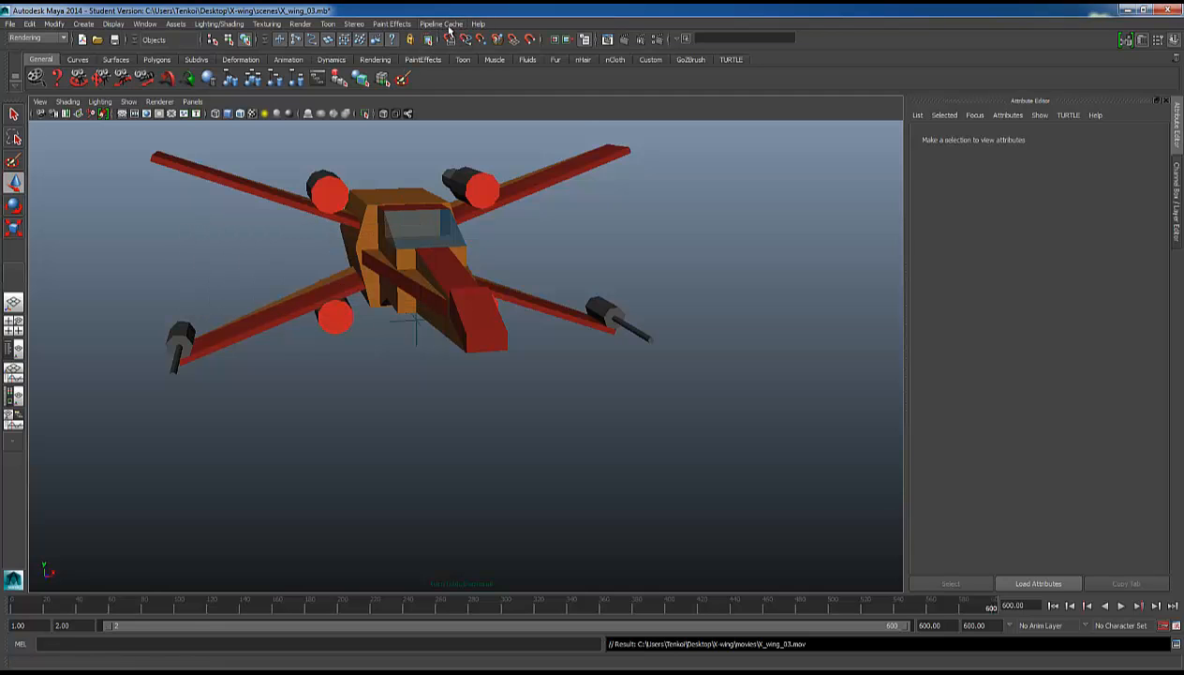
Check the output path and file name in the render settings, and start the batch render, accepting the Student Version notice
{"action": "left_click", "coordinate": [657, 41]}
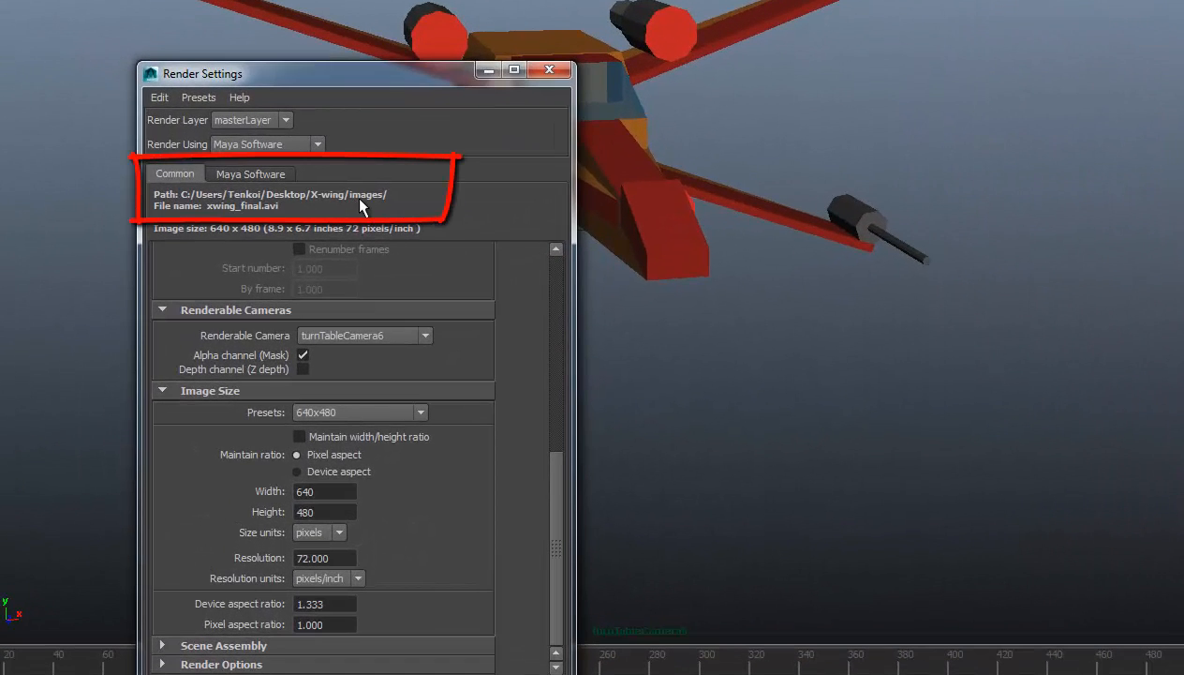
{"action": "left_click", "coordinate": [549, 70]}
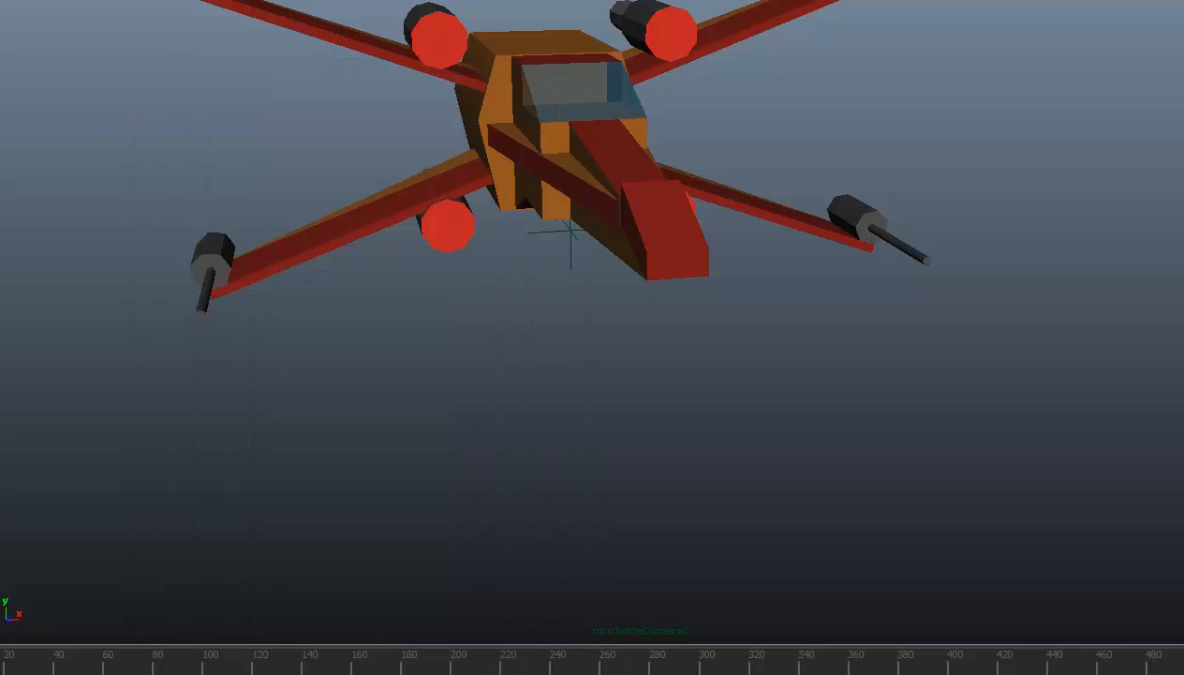
{"action": "left_click", "coordinate": [260, 31]}
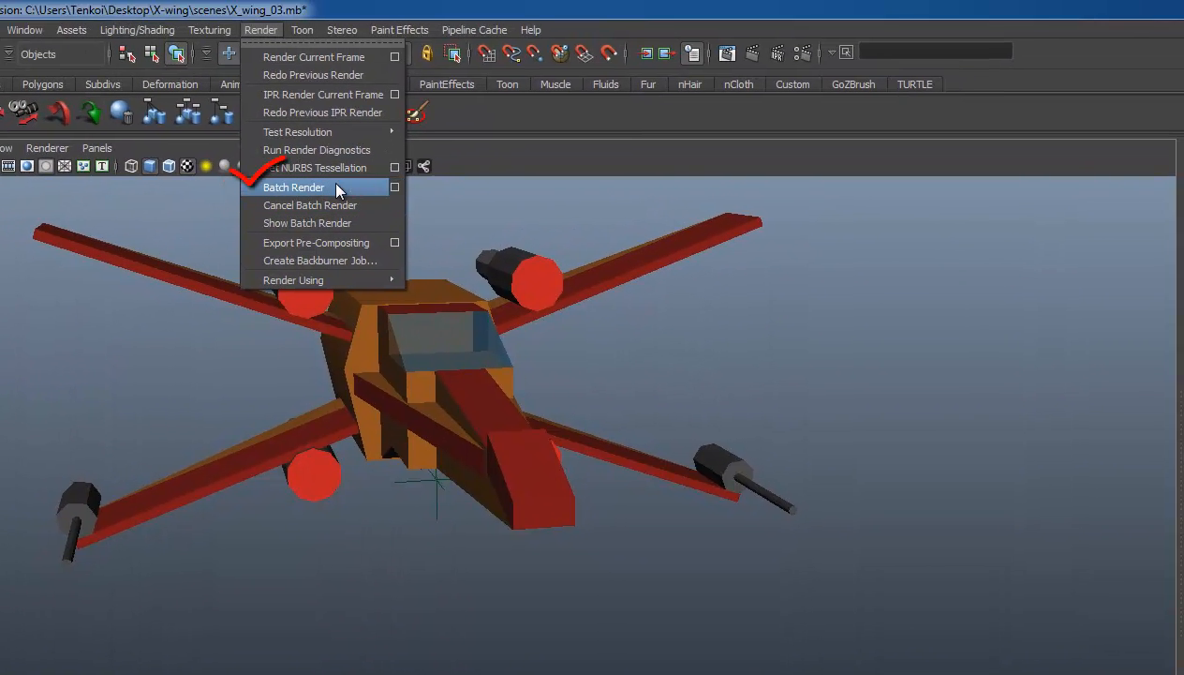
{"action": "left_click", "coordinate": [338, 190]}
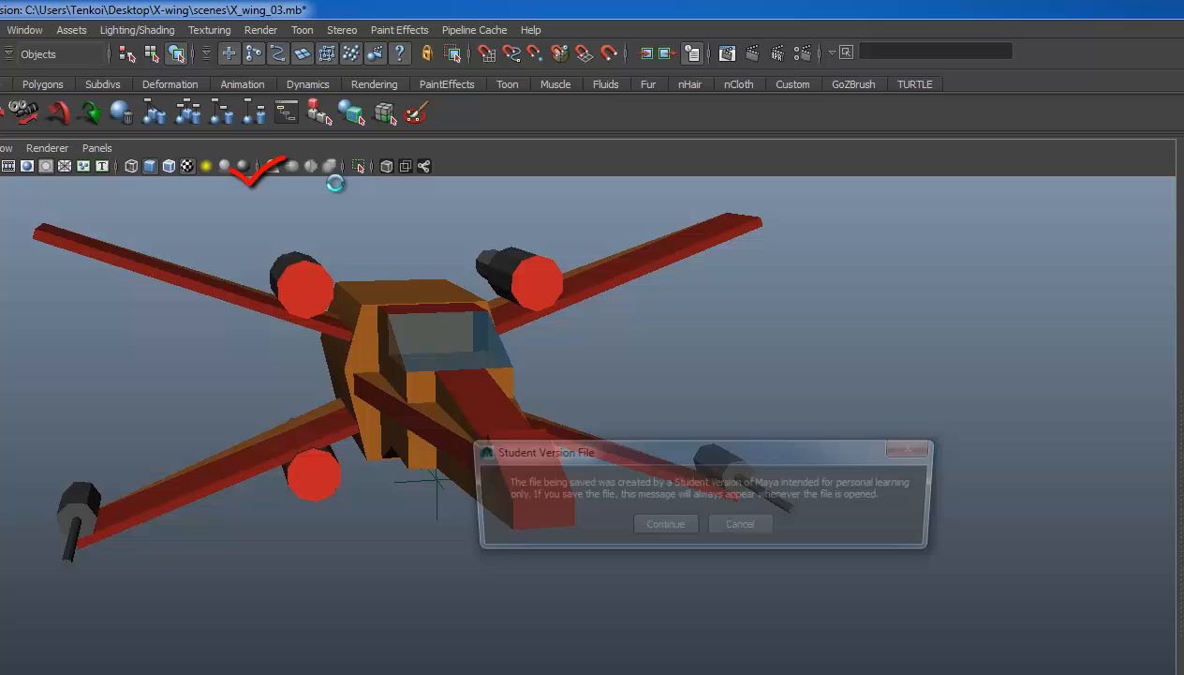
{"action": "left_click", "coordinate": [667, 527]}
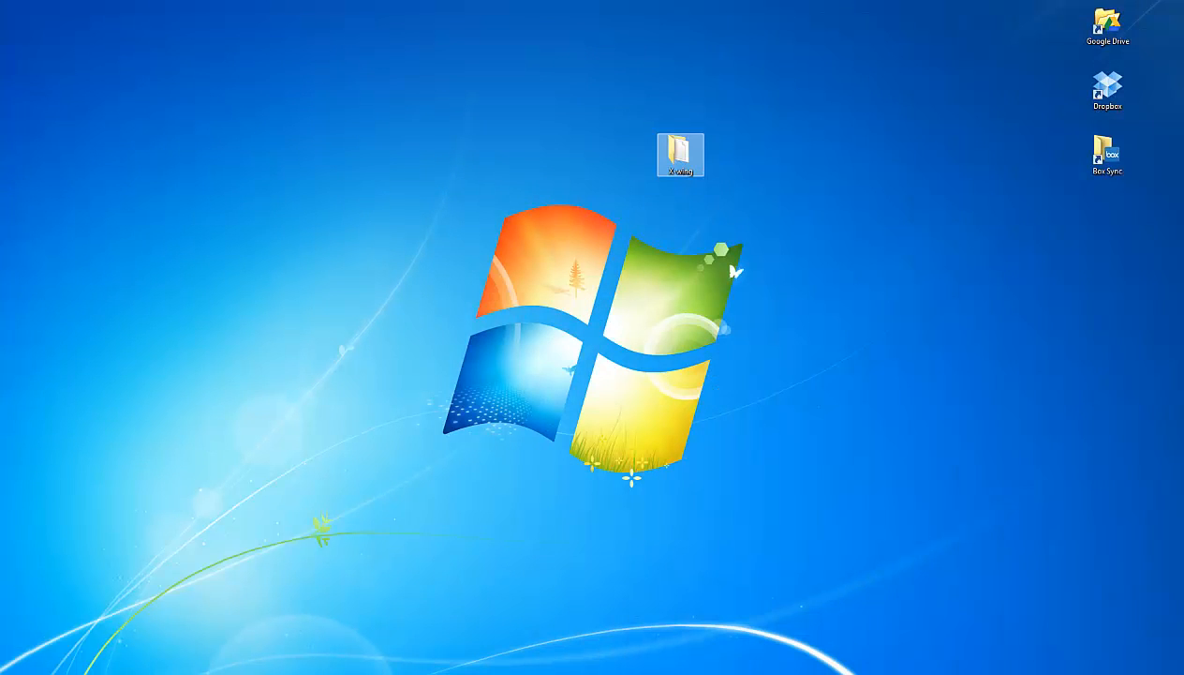
Open the images folder of the X-wing project on the desktop and play the rendered xwing_final.avi
{"action": "double_click", "coordinate": [680, 155]}
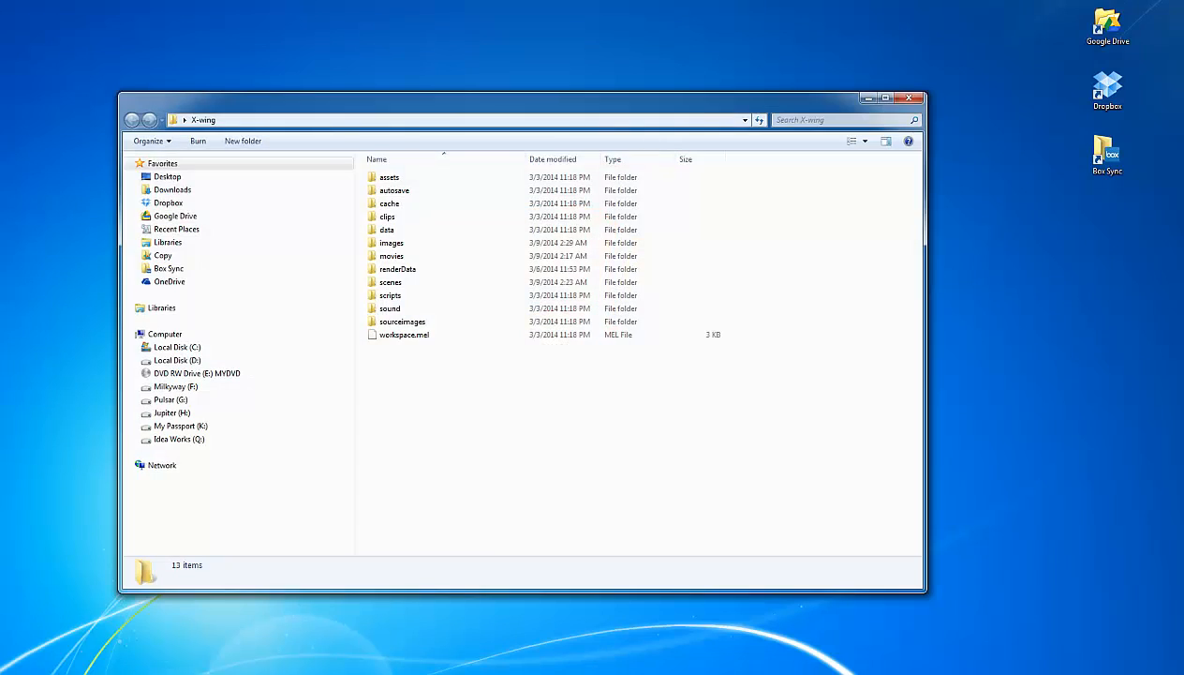
{"action": "double_click", "coordinate": [392, 242]}
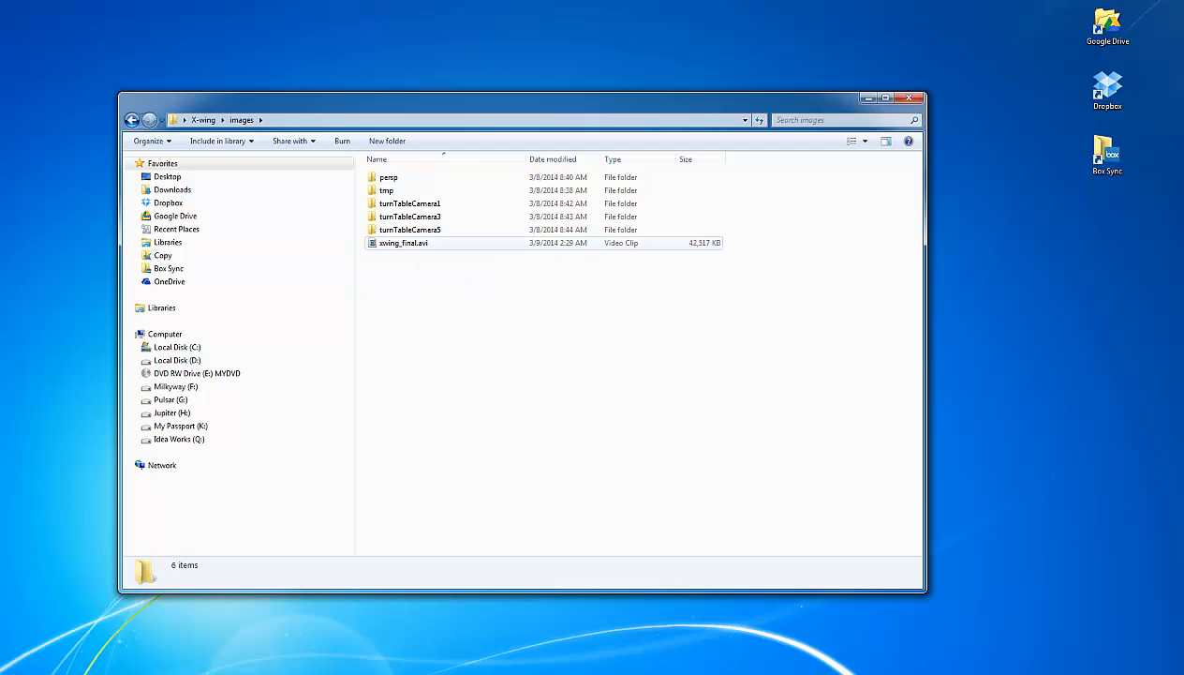
{"action": "left_click", "coordinate": [405, 243]}
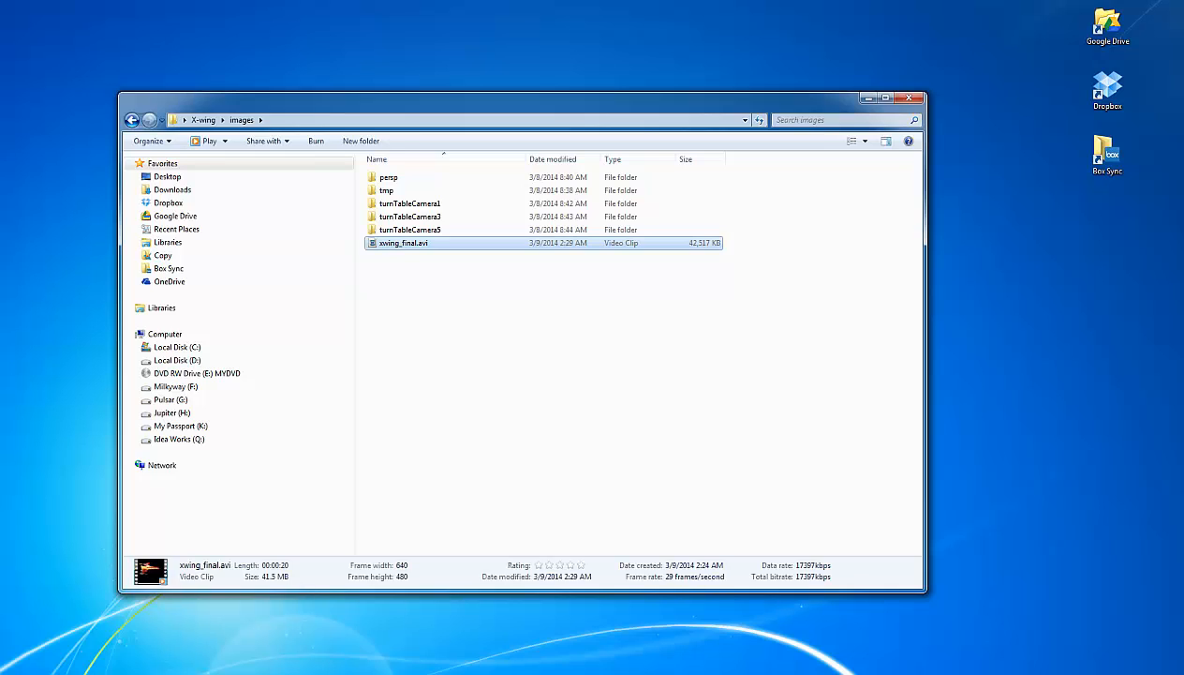
{"action": "double_click", "coordinate": [405, 243]}
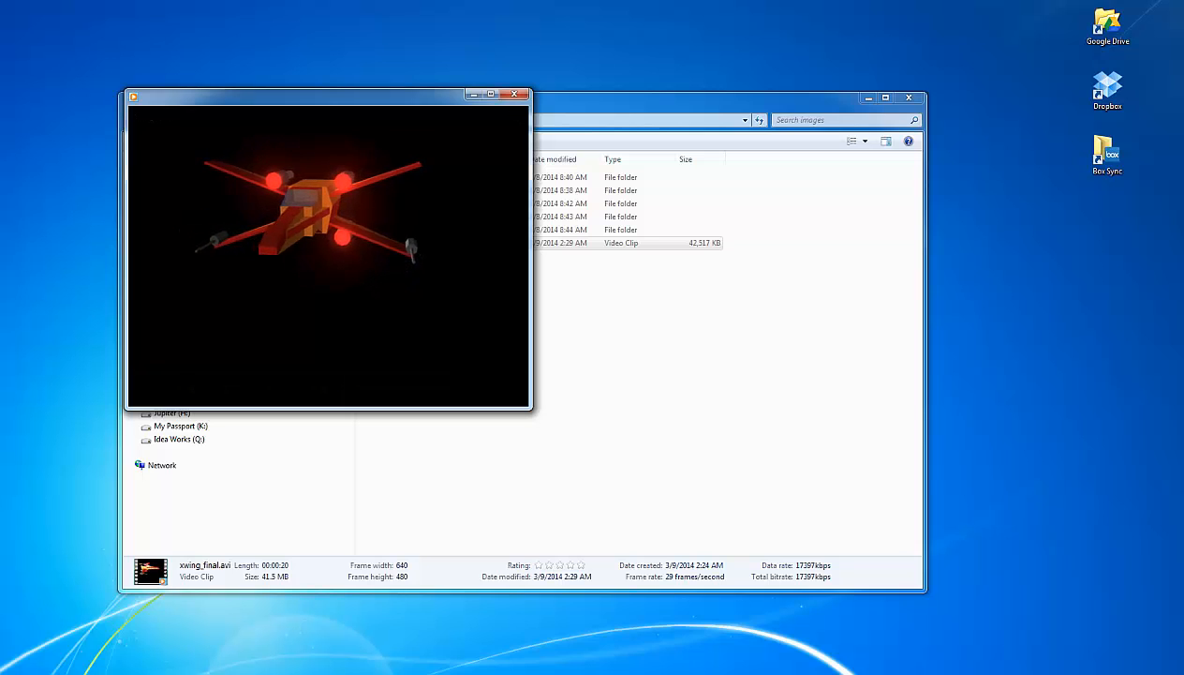
{"action": "mouse_move", "coordinate": [354, 389]}
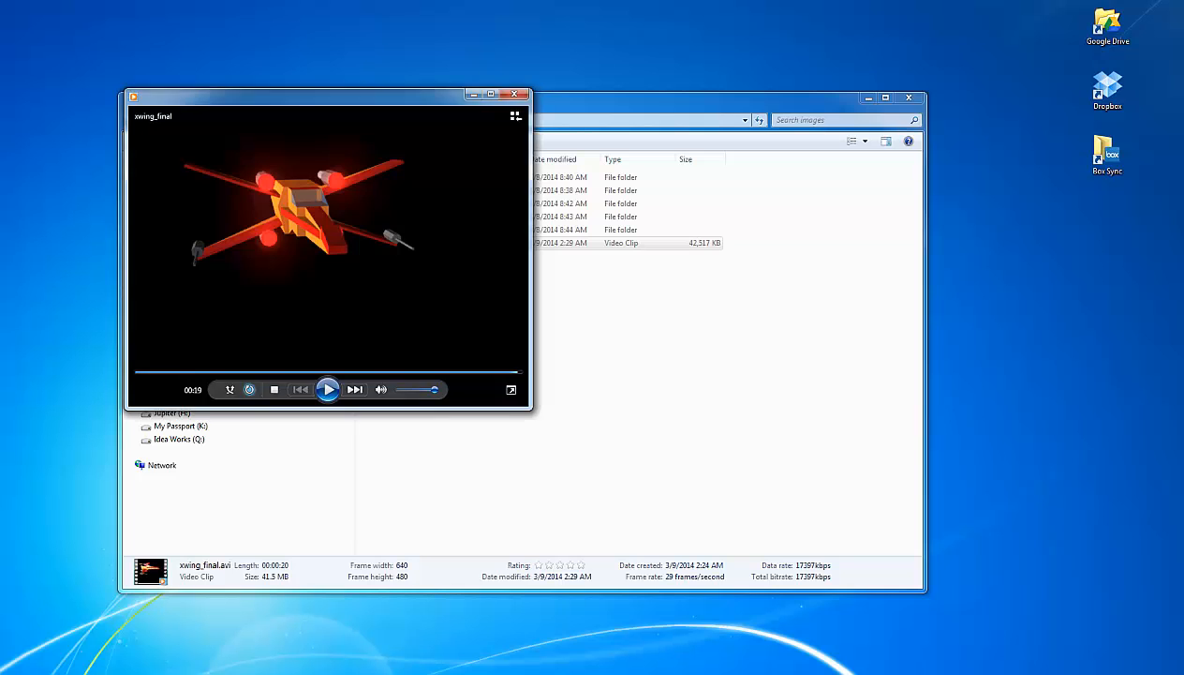
Move the video player aside and go to the X-wing project's movies folder containing the playblast X_wing_03.mov
{"action": "left_click_drag", "start_coordinate": [342, 95], "coordinate": [743, 119]}
{"action": "left_click", "coordinate": [187, 98]}
{"action": "key", "text": "BackSpace"}
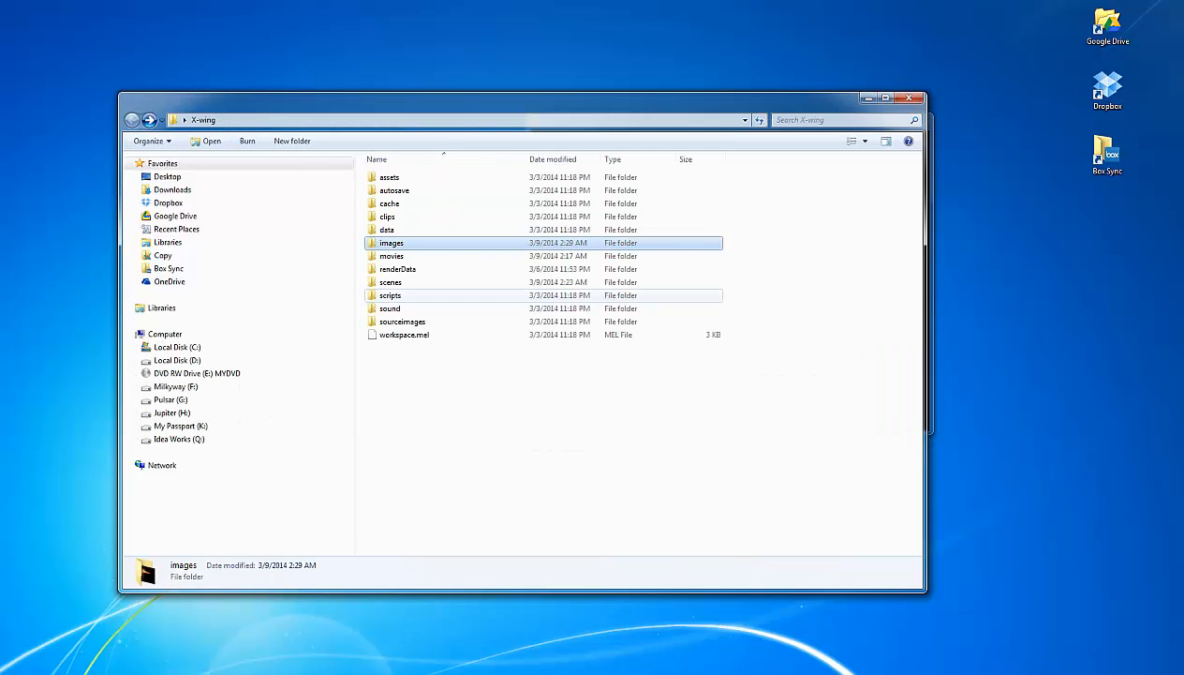
{"action": "double_click", "coordinate": [391, 256]}
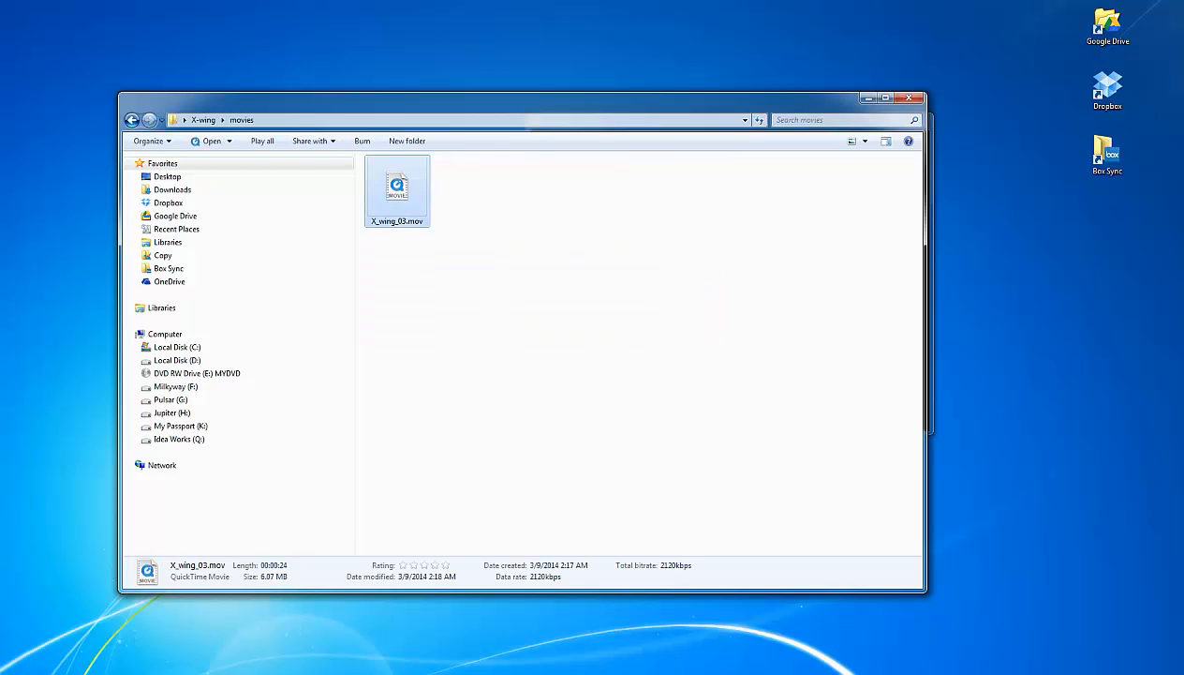
Arrange the X_wing_03.mov playblast and the xwing_final render side by side in their players, with the folder window below
{"action": "key", "text": "alt+Tab"}
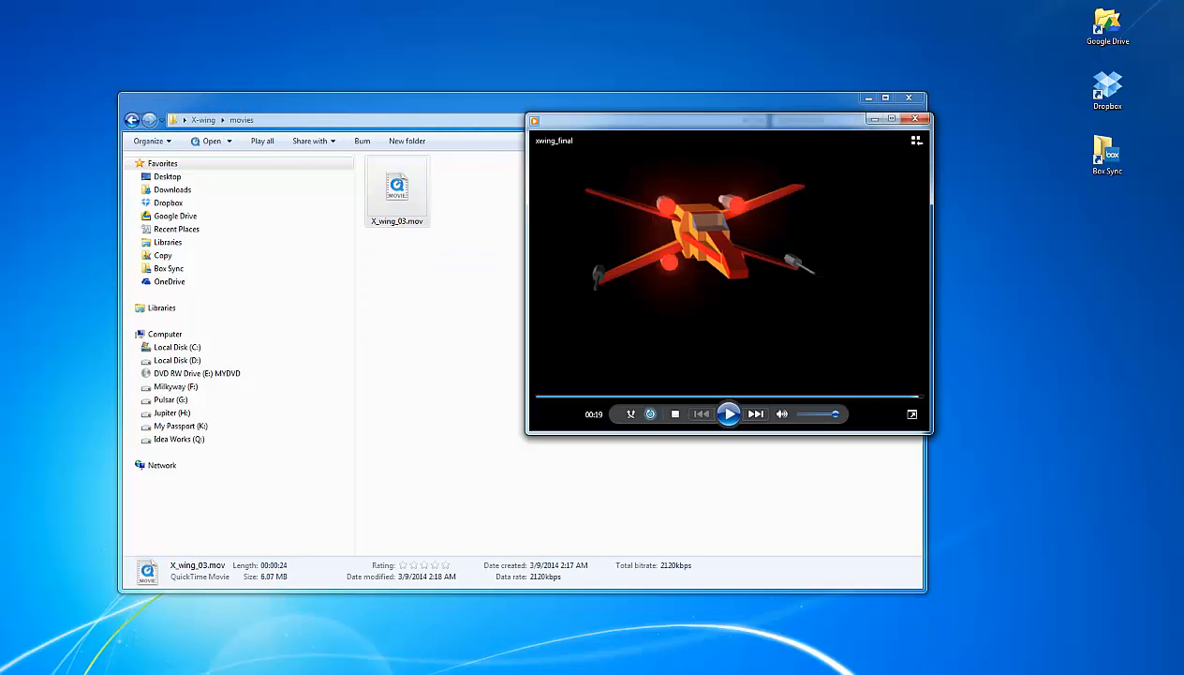
{"action": "mouse_move", "coordinate": [729, 120]}
{"action": "left_mouse_down"}
{"action": "mouse_move", "coordinate": [824, 141]}
{"action": "mouse_move", "coordinate": [749, 176]}
{"action": "mouse_move", "coordinate": [717, 137]}
{"action": "left_mouse_up"}
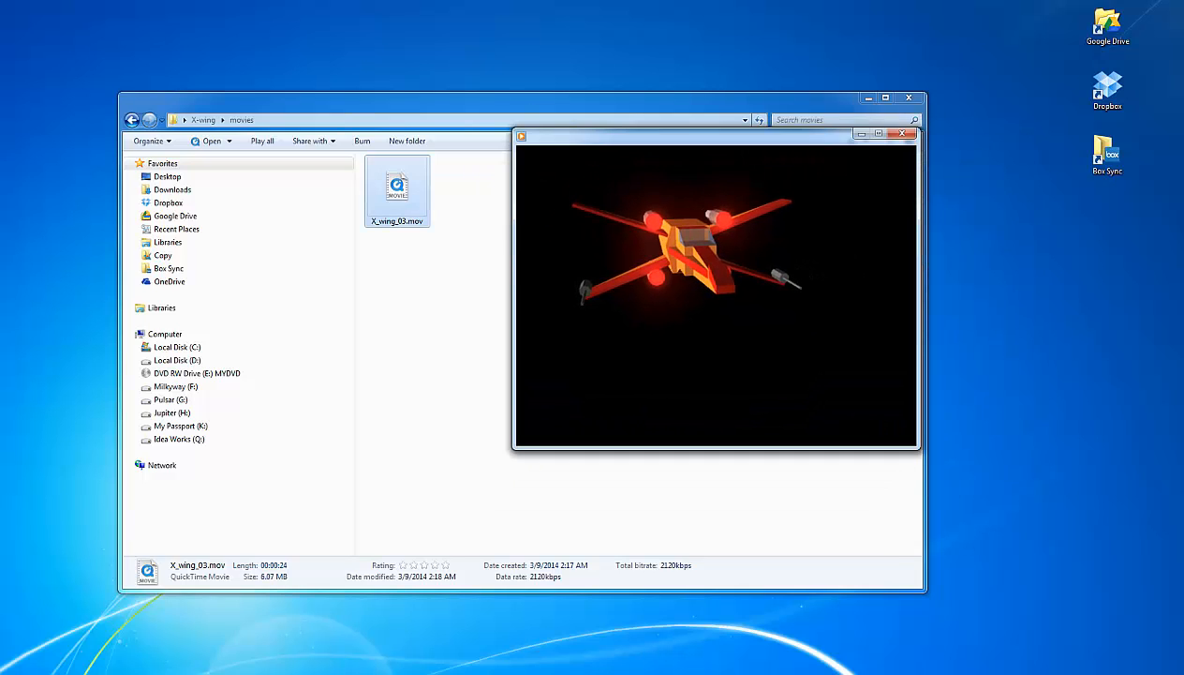
{"action": "left_click_drag", "start_coordinate": [0, 80], "coordinate": [478, 66]}
{"action": "left_click_drag", "start_coordinate": [609, 99], "coordinate": [600, 198]}
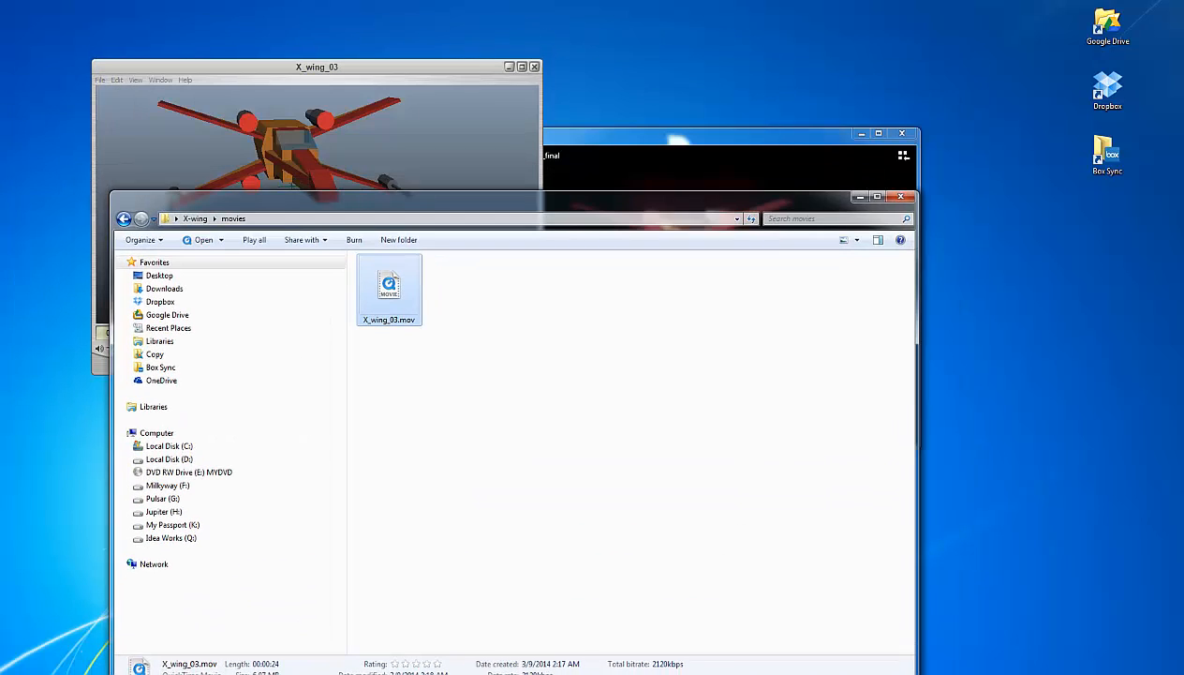
{"action": "left_click_drag", "start_coordinate": [679, 134], "coordinate": [718, 74]}
{"action": "left_click_drag", "start_coordinate": [422, 67], "coordinate": [422, 75]}
Play the playblast and the rendered video together to compare them, and close both players
{"action": "key", "text": "space"}
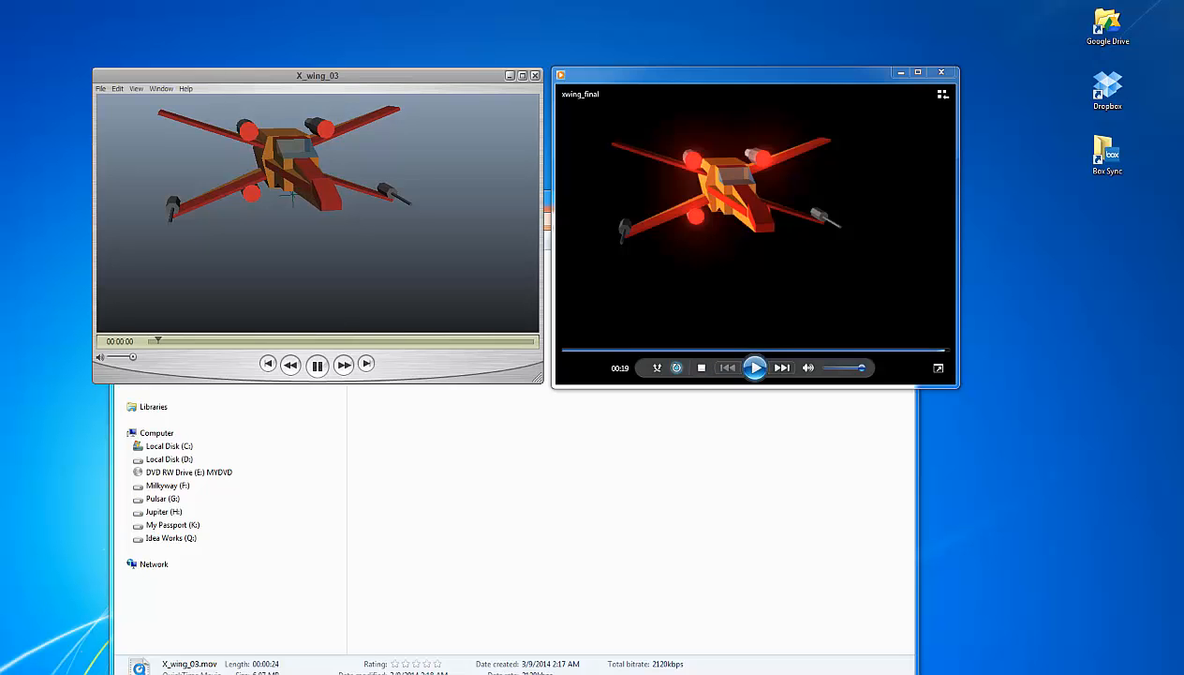
{"action": "left_click", "coordinate": [755, 367]}
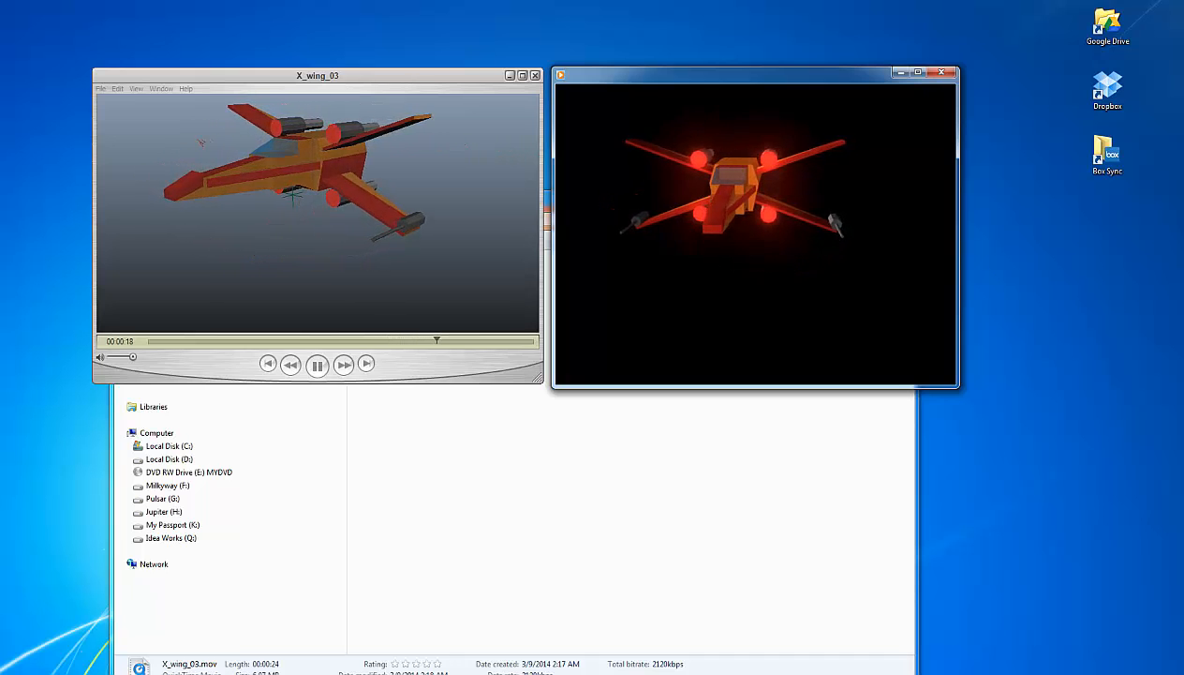
{"action": "left_click", "coordinate": [318, 365]}
{"action": "left_click", "coordinate": [317, 366]}
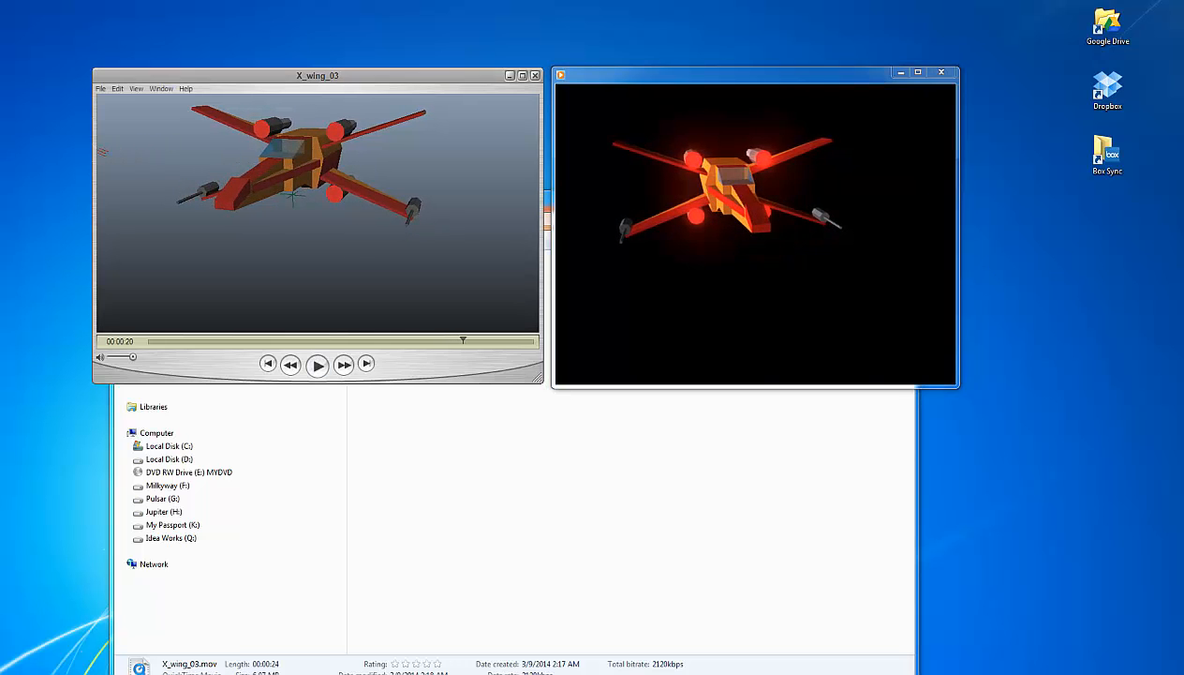
{"action": "left_click", "coordinate": [756, 367]}
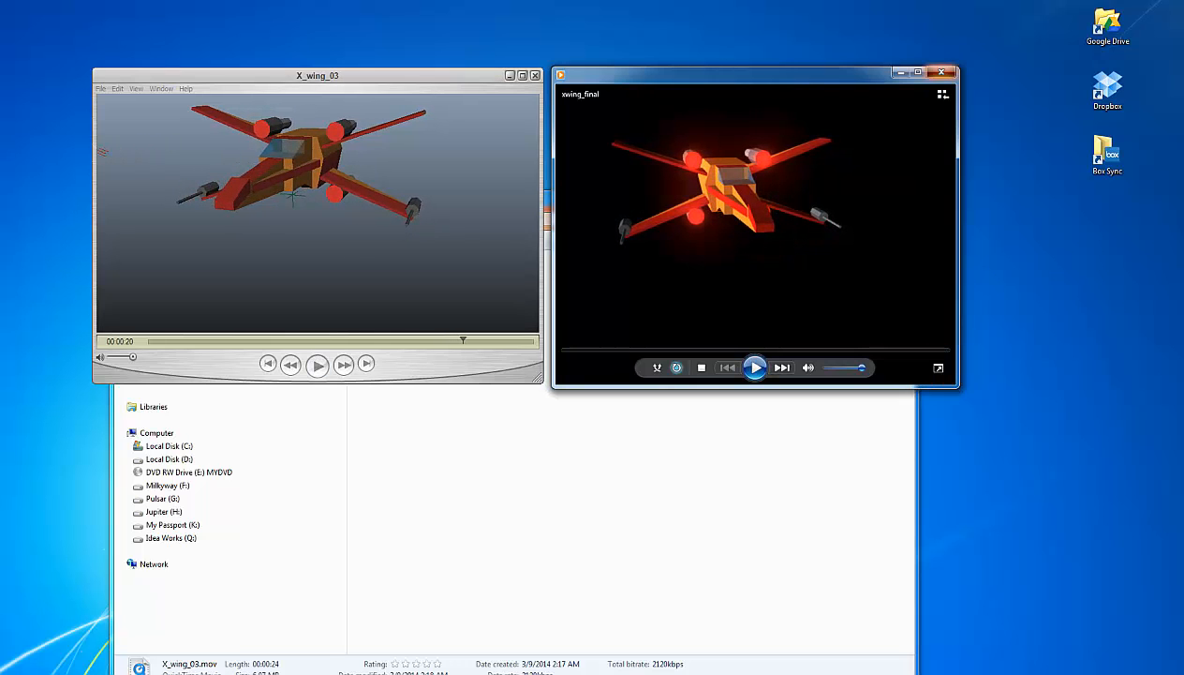
{"action": "left_click", "coordinate": [942, 72]}
{"action": "left_click", "coordinate": [535, 75]}
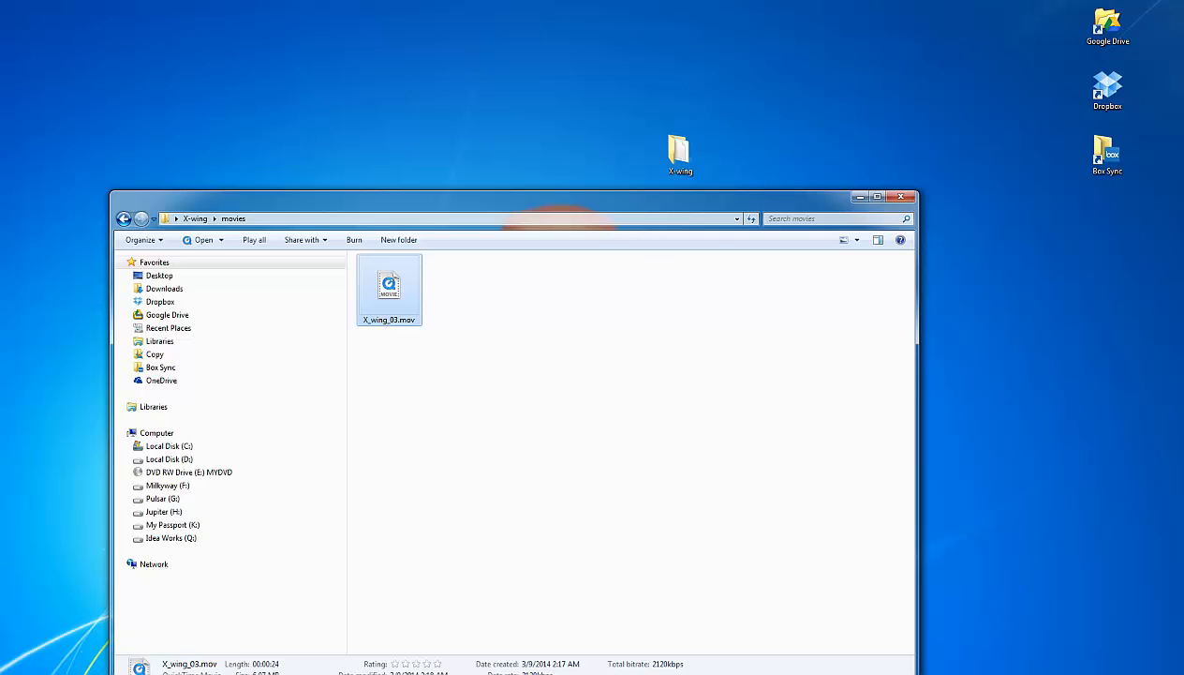